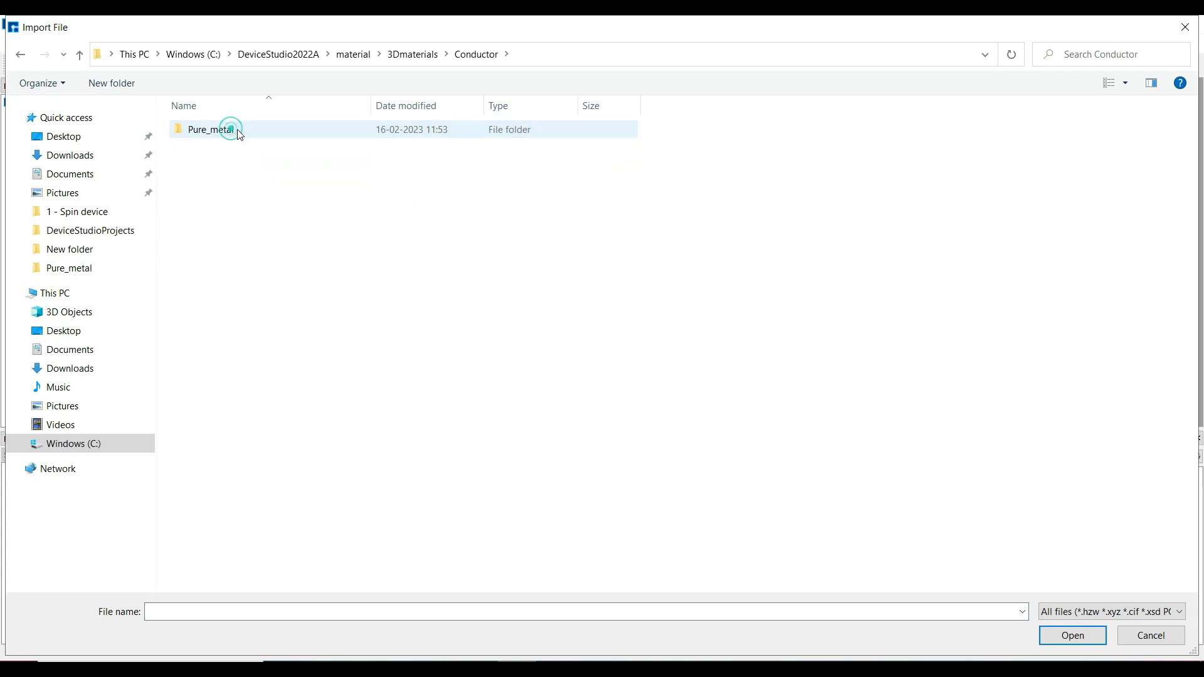
Import the Ni structure file from the Pure_metal folder of the conductor materials
scroll(376, 314, down, 4)
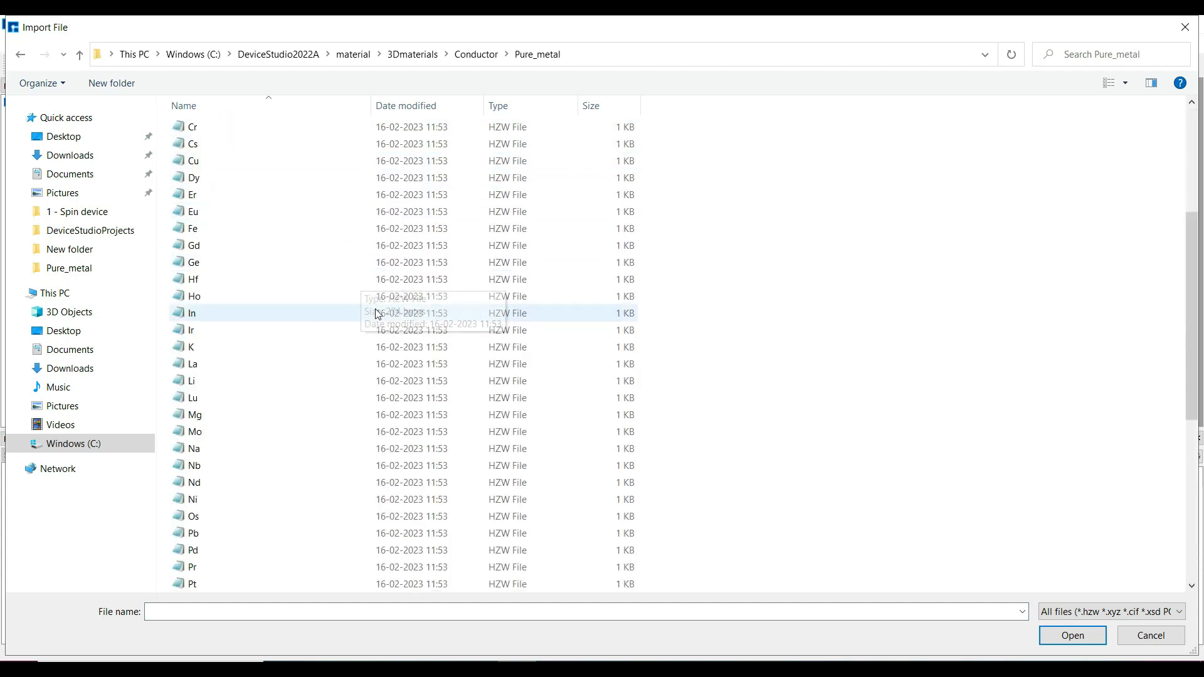
click(213, 497)
click(1044, 634)
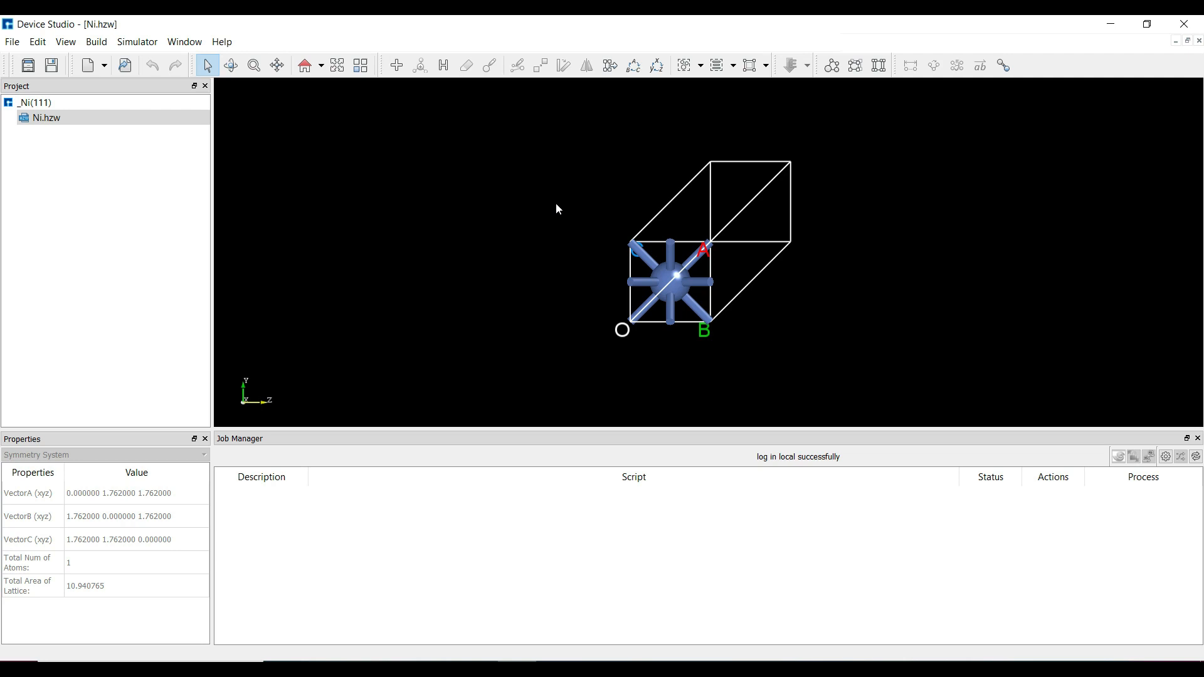
Redefine the Ni crystal with the face-centered cell vectors, preview the cell and build it
click(96, 41)
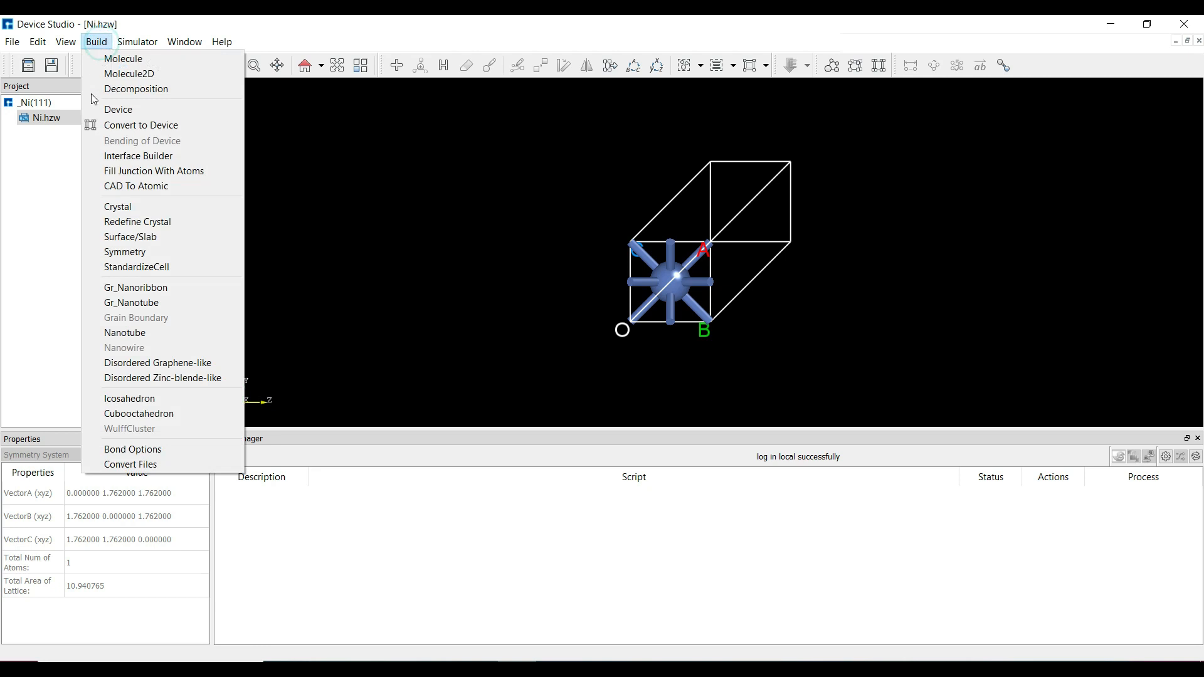
click(139, 221)
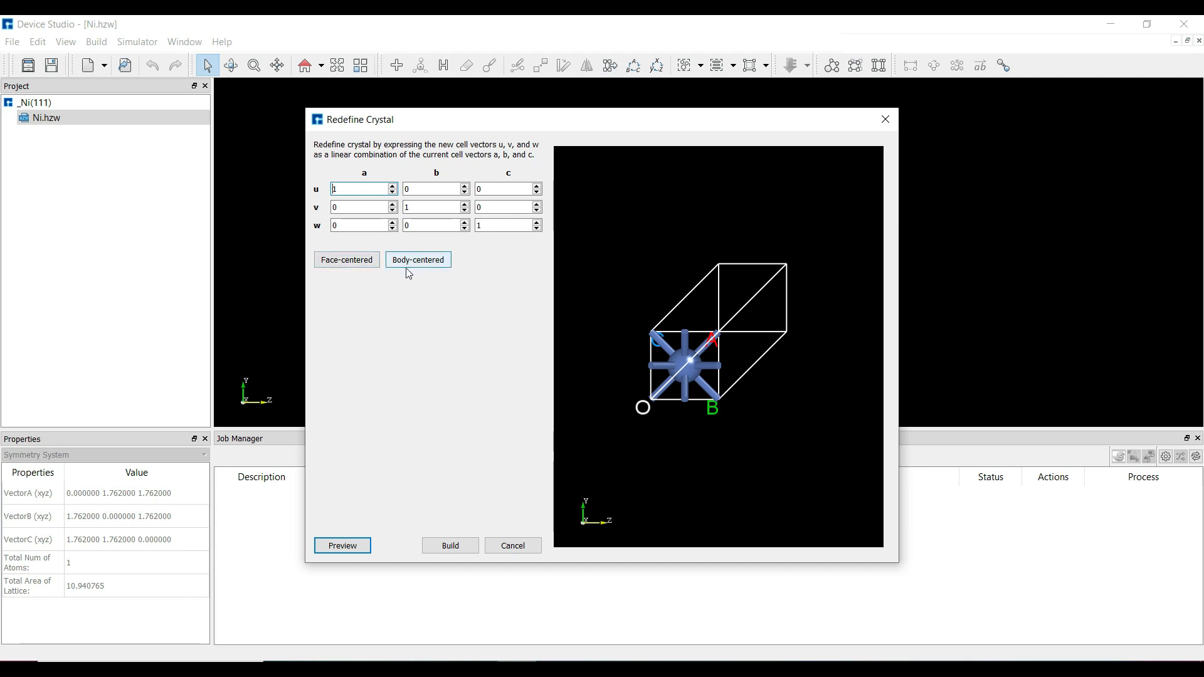
click(342, 263)
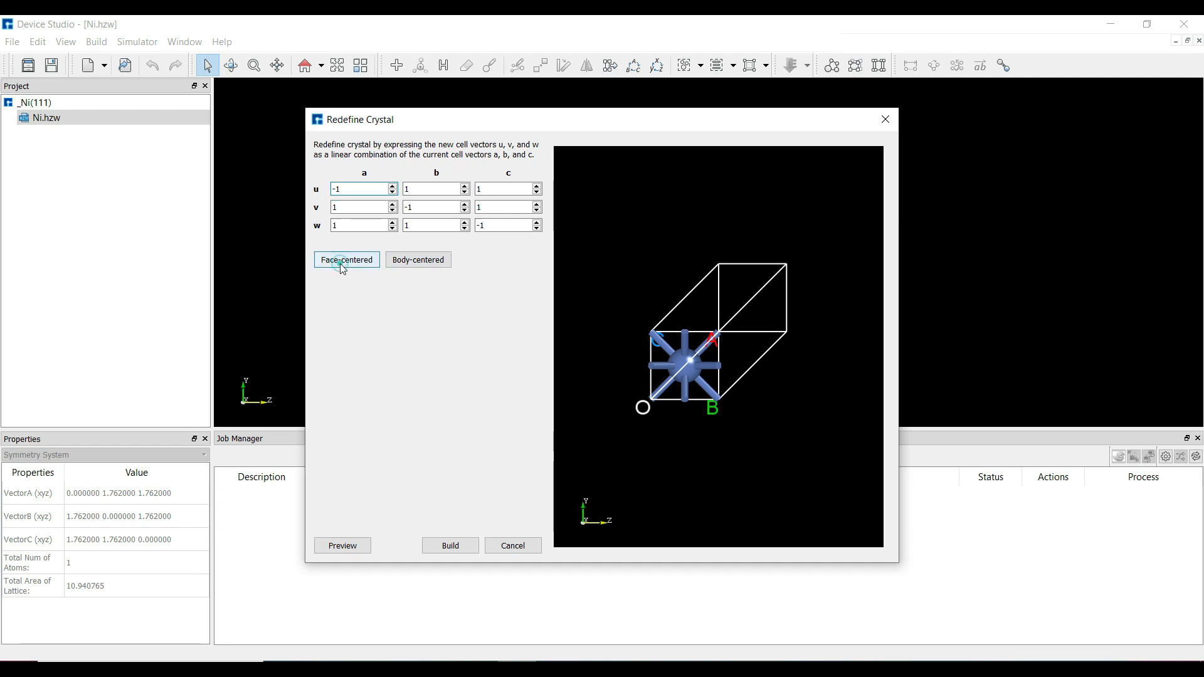
click(340, 543)
drag(727, 334, 721, 282)
click(451, 545)
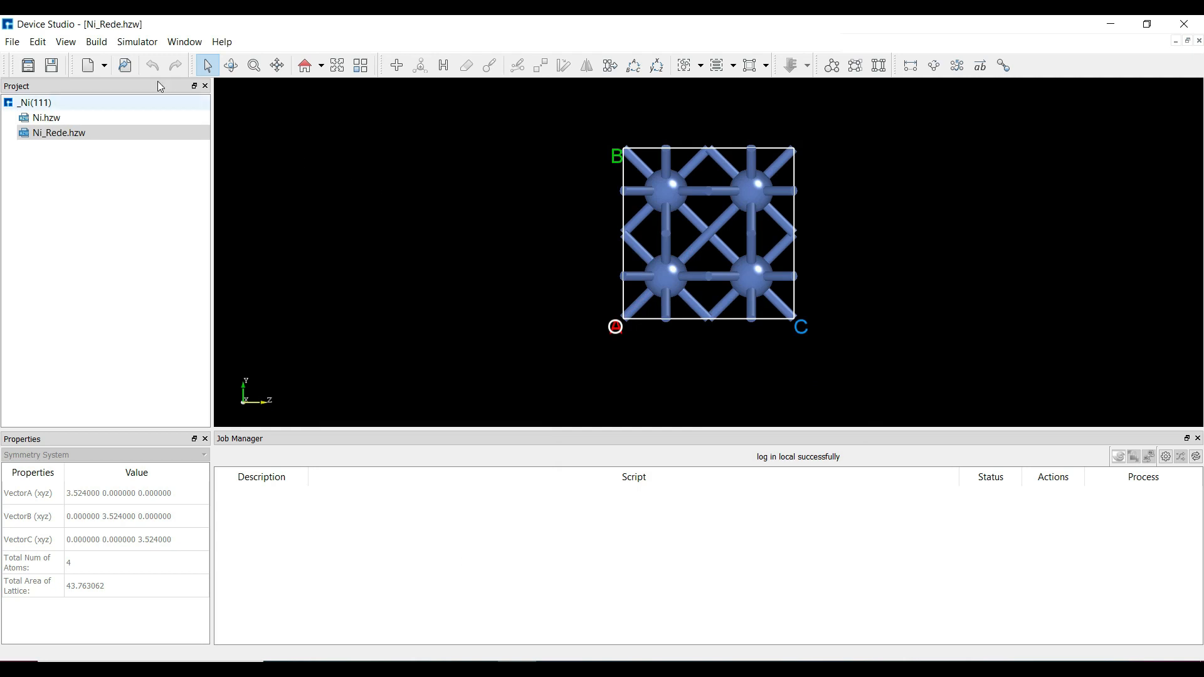
Start a Surface/Slab from the redefined Ni cell and set the cleave plane's Miller indices to 1 1 1
click(99, 44)
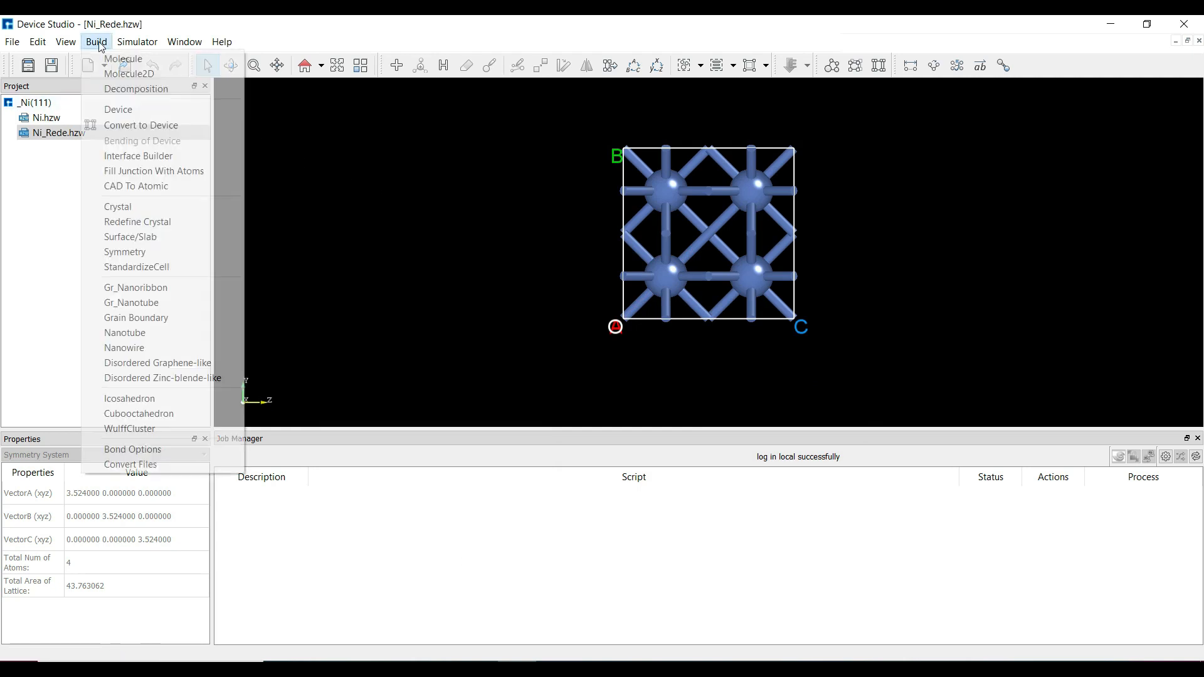
click(137, 237)
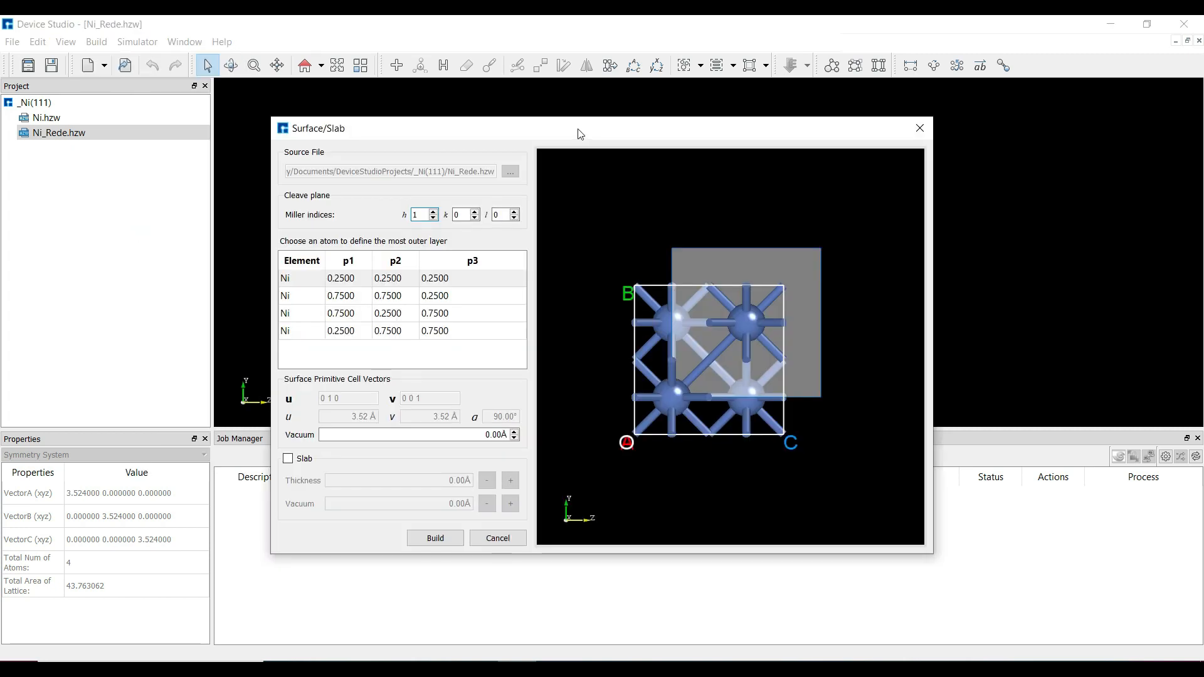
drag(590, 129, 632, 118)
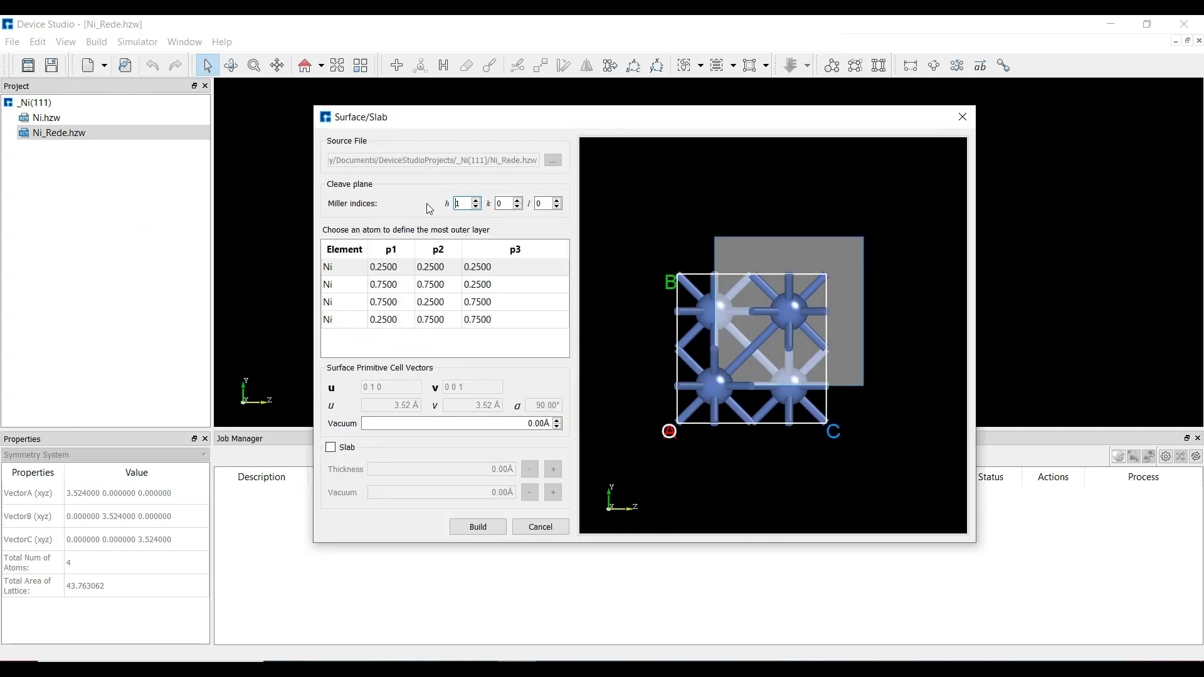
click(518, 200)
click(556, 200)
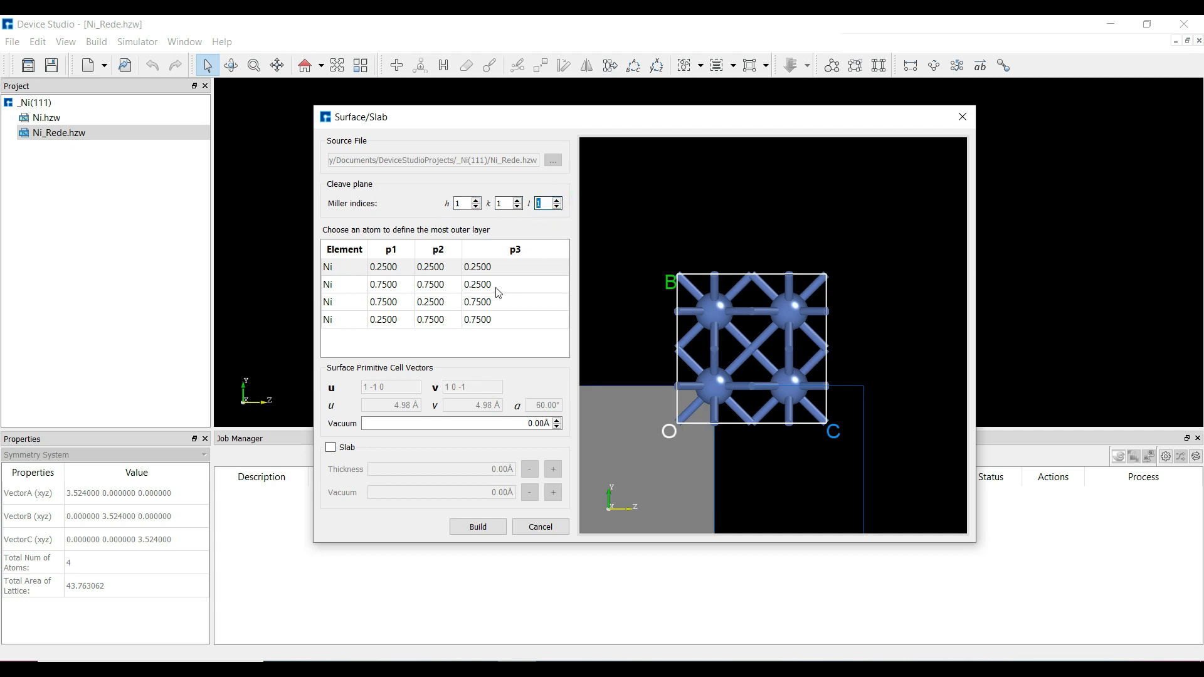
Enable the slab option, increase the thickness to 12.21 Å with 0.00 Å vacuum, and build the slab
click(331, 447)
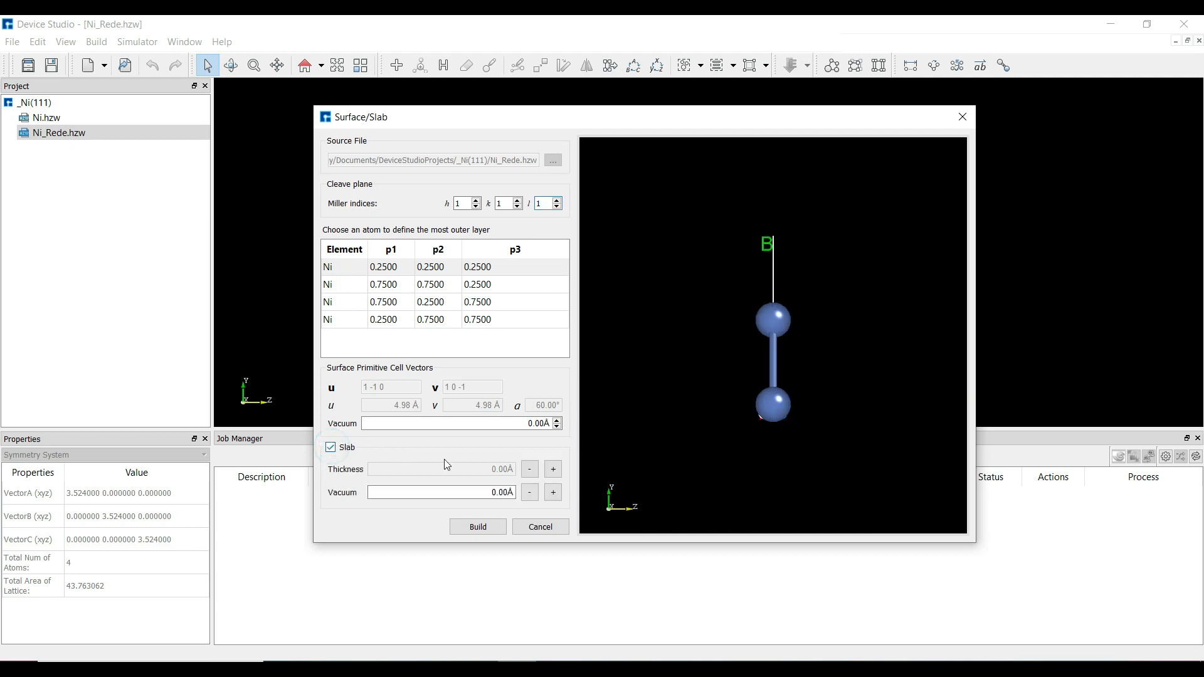
click(553, 470)
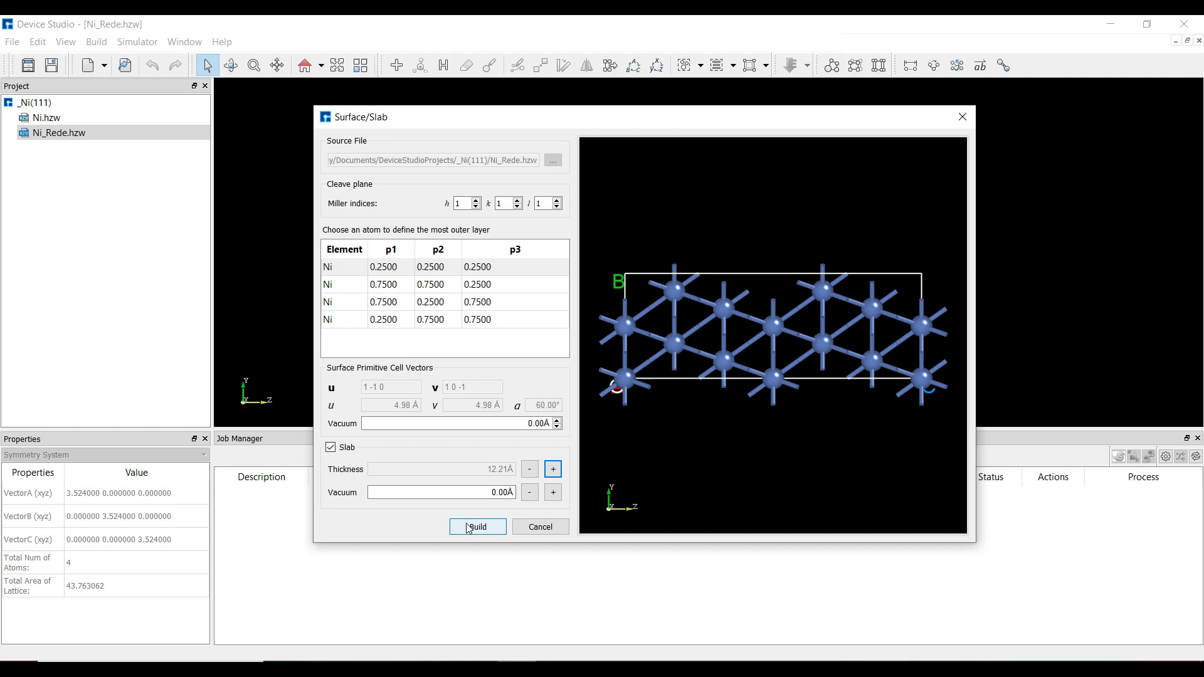
click(475, 527)
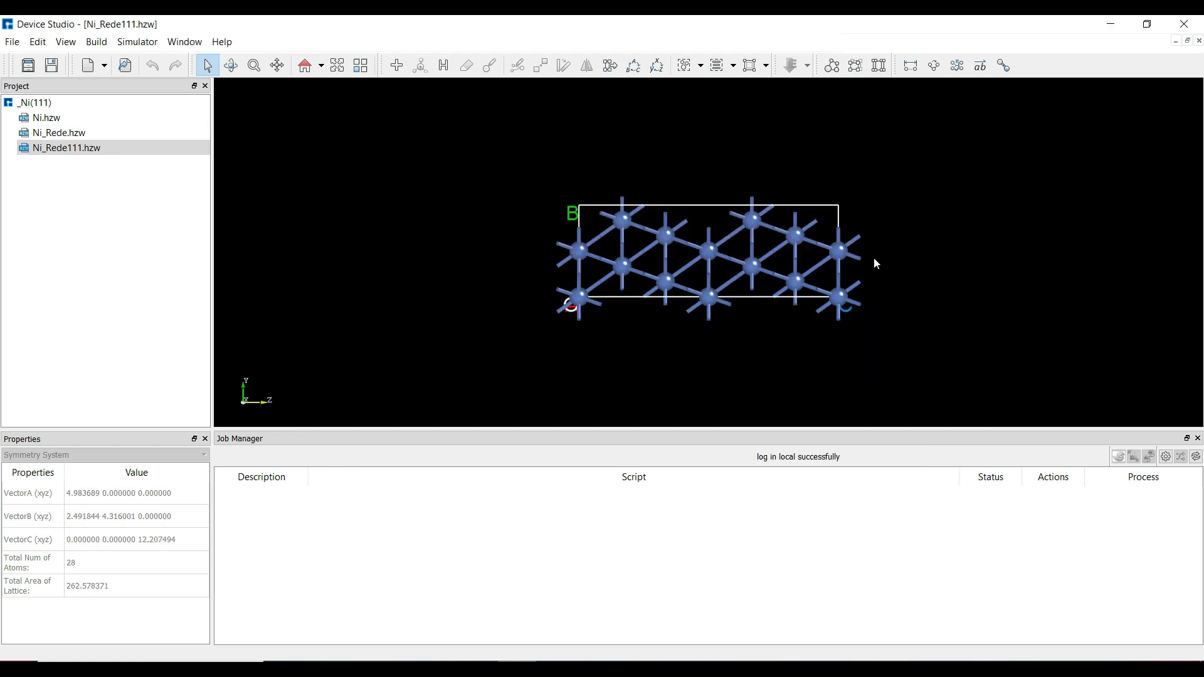
Add a Ni atom just beyond the slab's C end, at about X 3.74, Y 1.31, Z 14.42
click(399, 74)
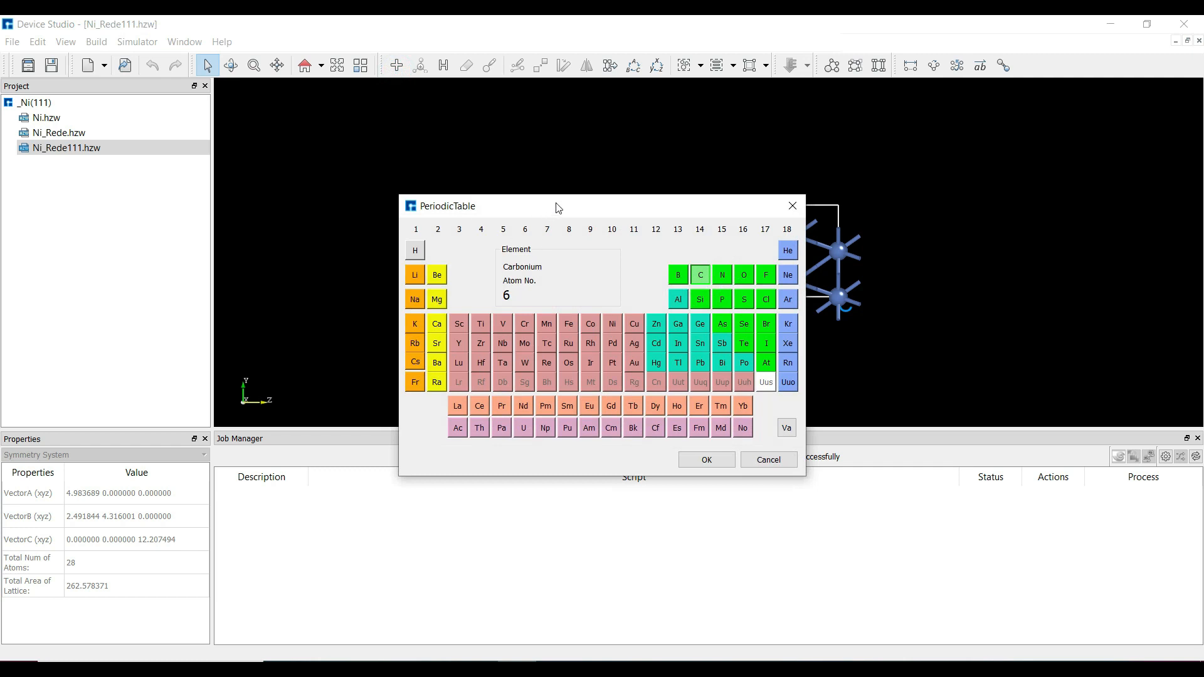
click(614, 326)
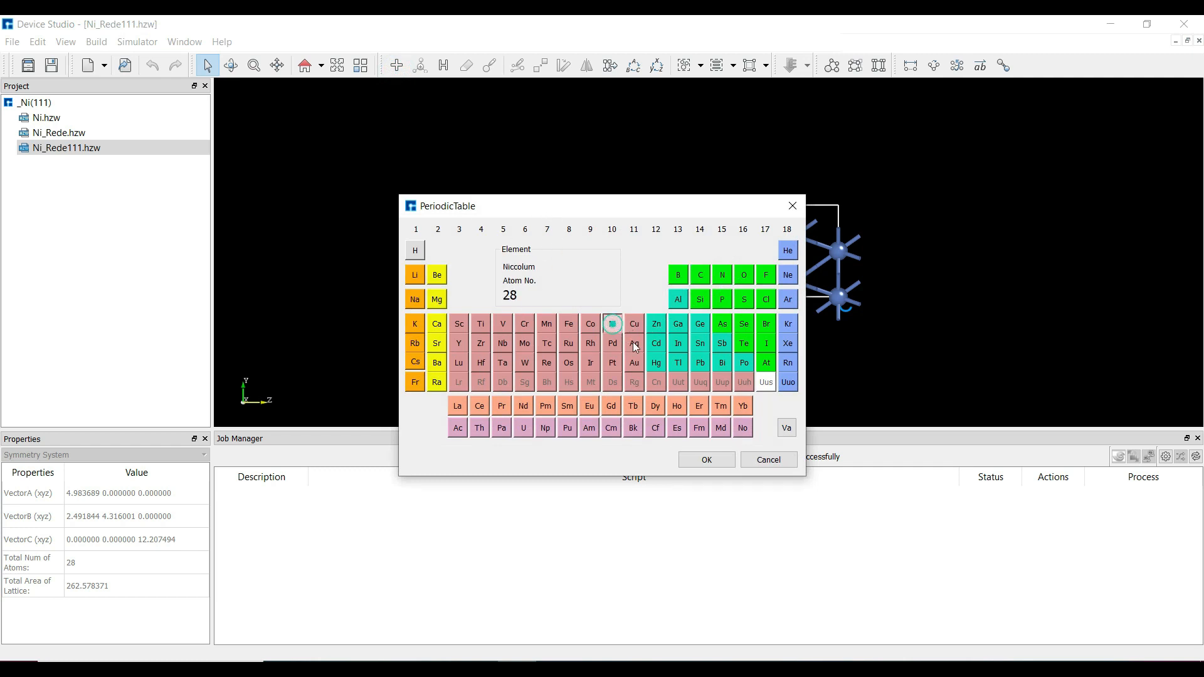
click(689, 462)
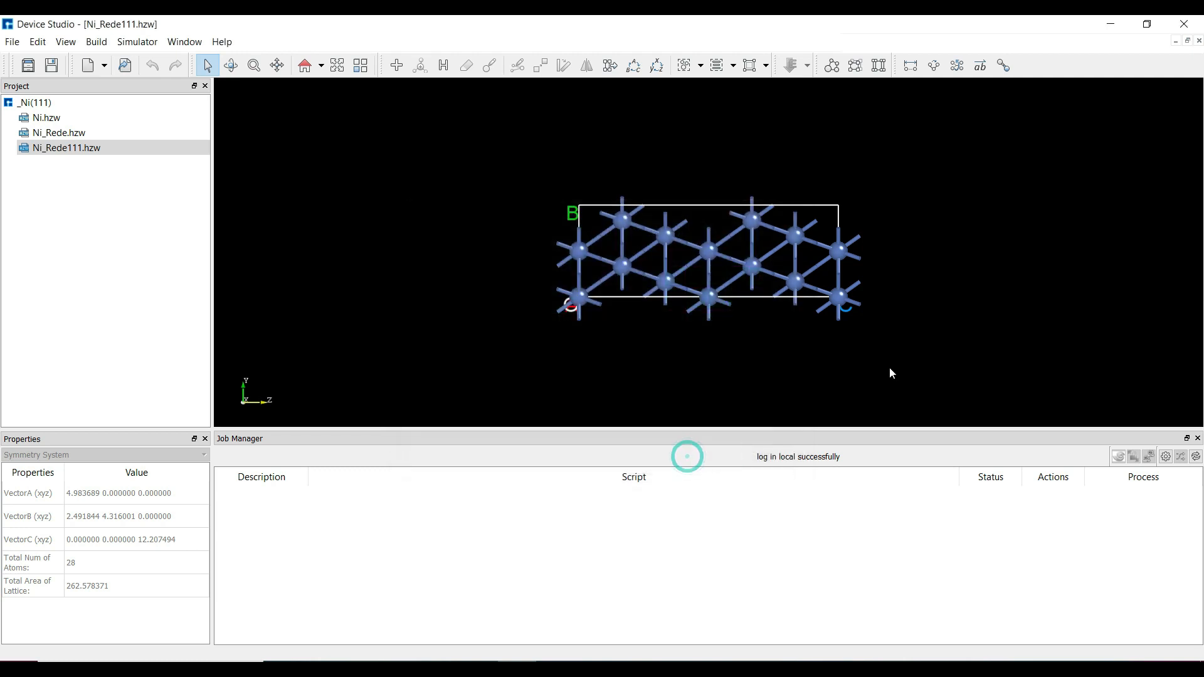
click(885, 269)
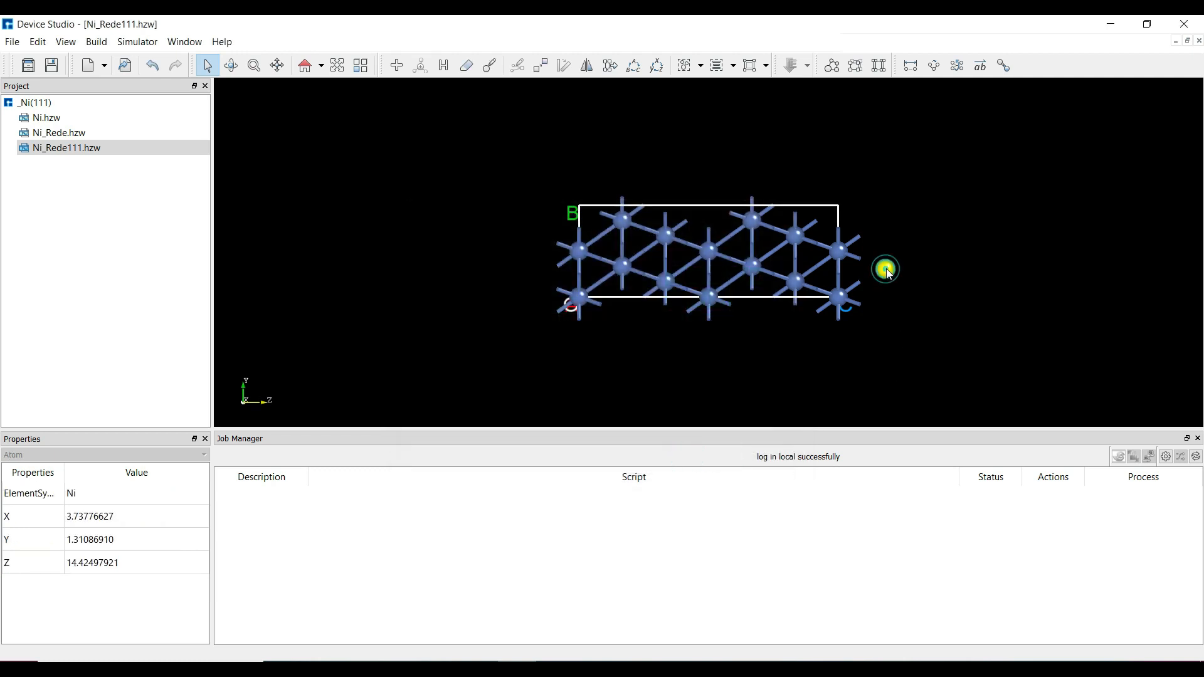
click(417, 128)
Add a second Ni atom farther out from the slab in line with the first, at about Z 17.05
click(396, 66)
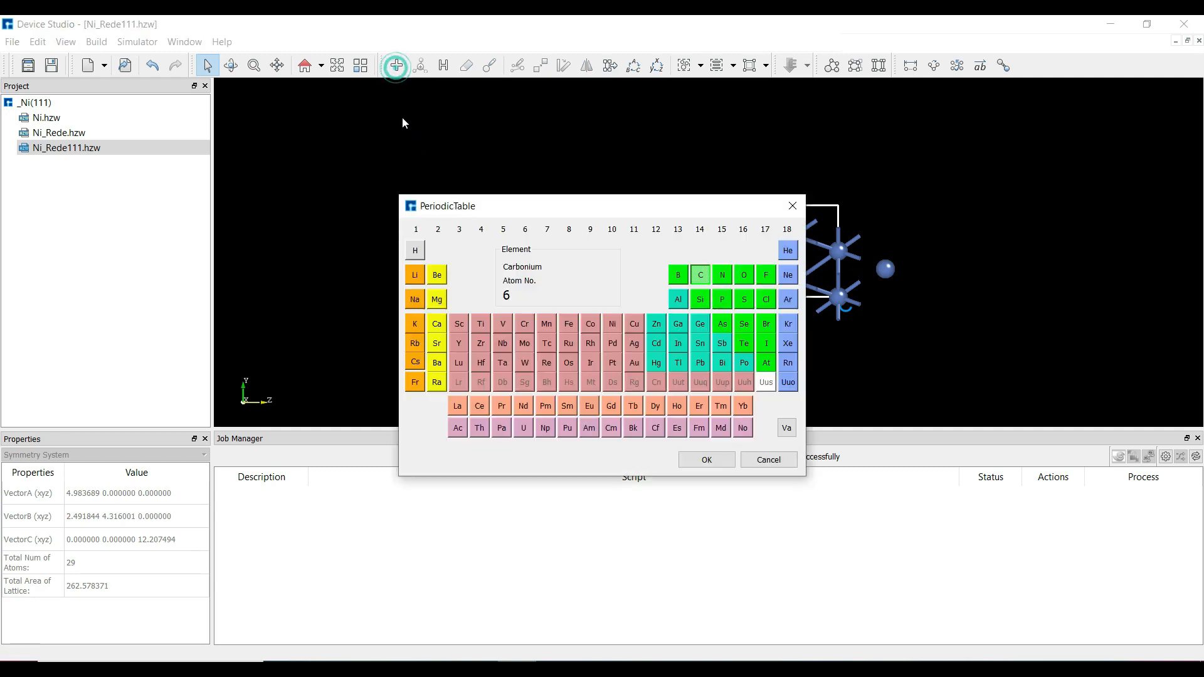
click(611, 323)
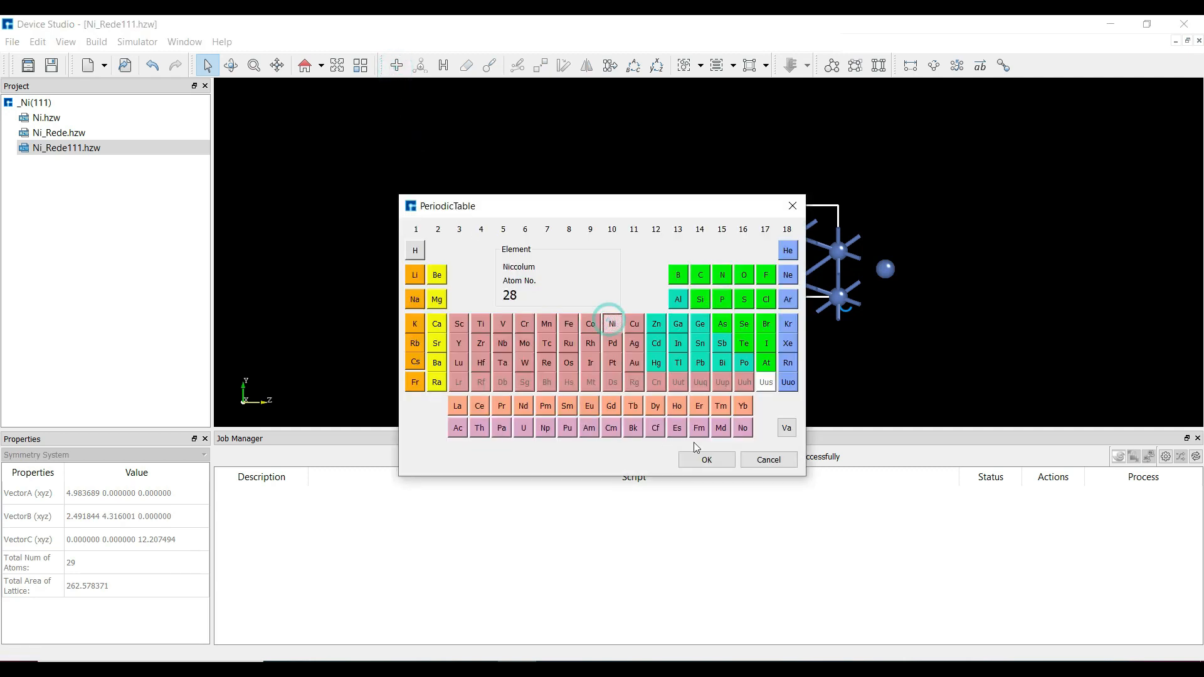
click(700, 462)
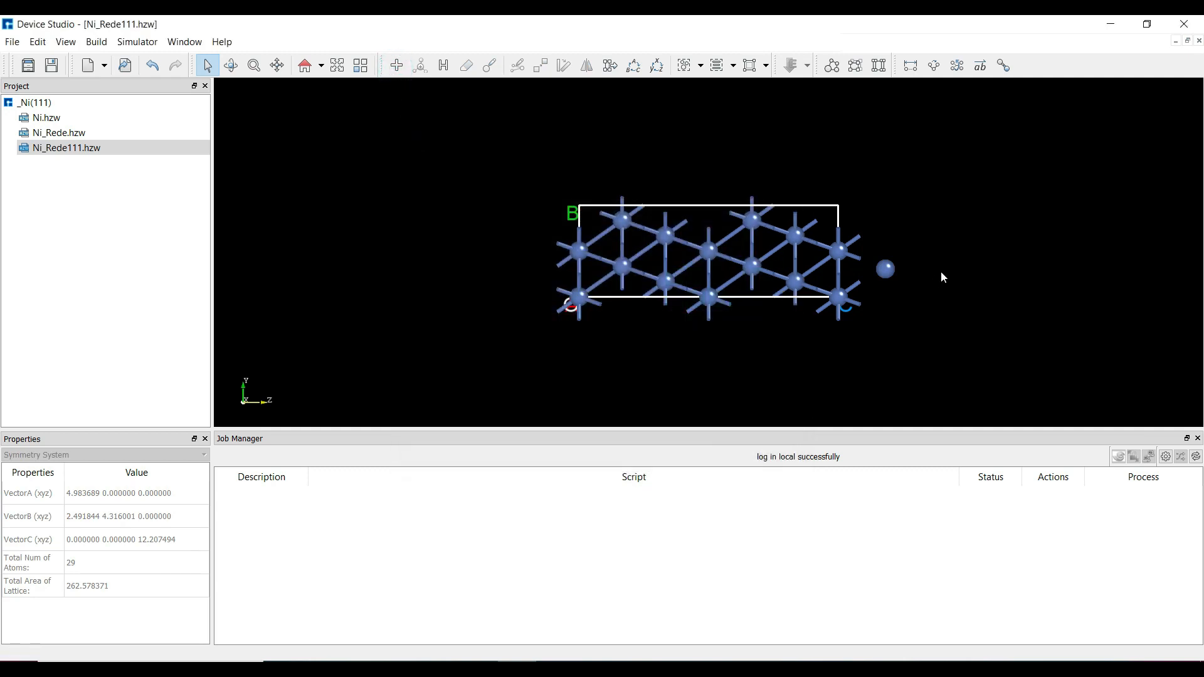
click(942, 269)
click(495, 167)
Add a third Ni atom at the outer end of the row, at about Y 1.34, Z 19.50
click(402, 69)
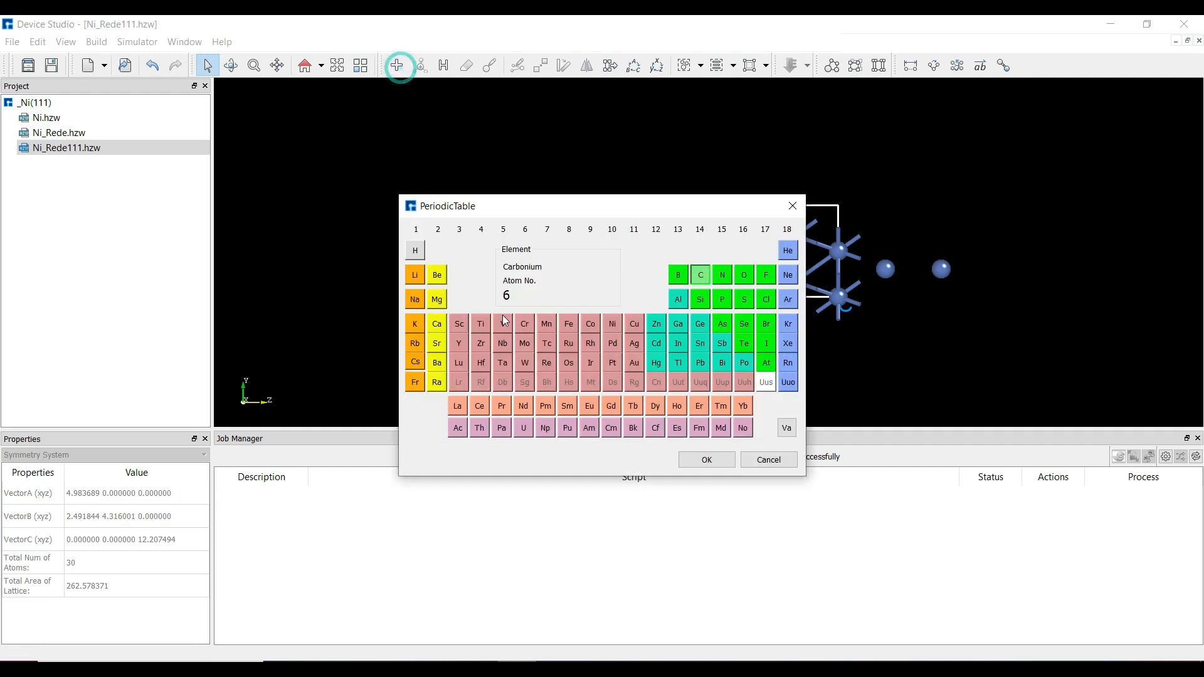
click(612, 324)
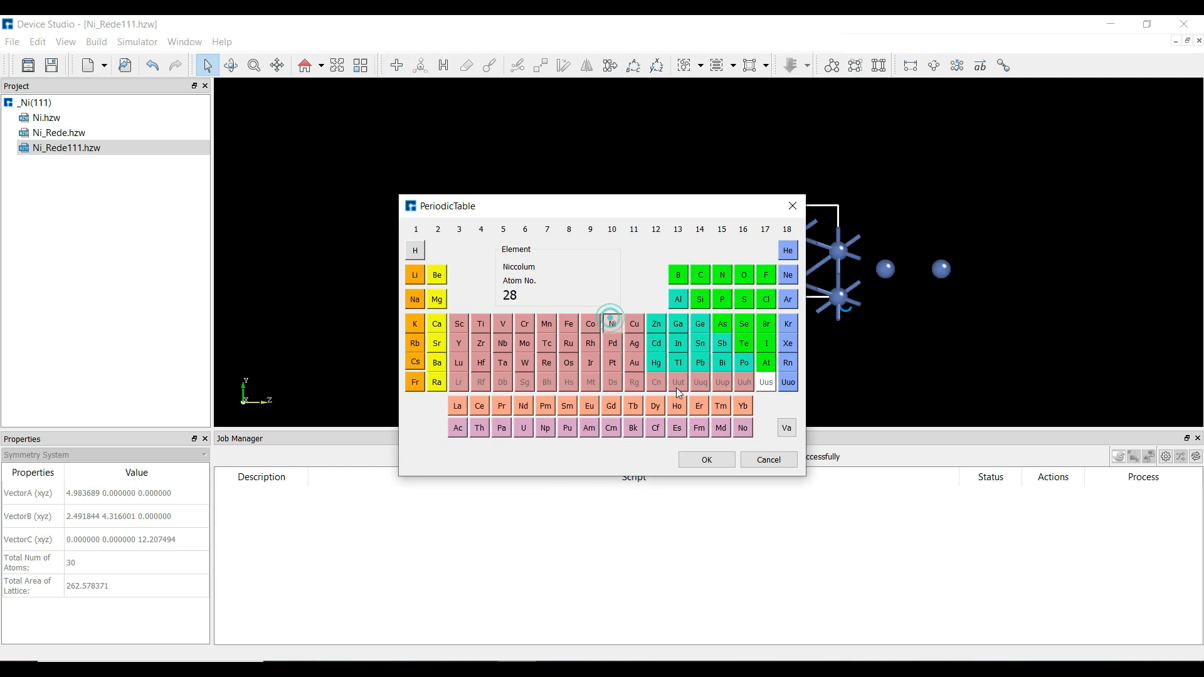
click(690, 457)
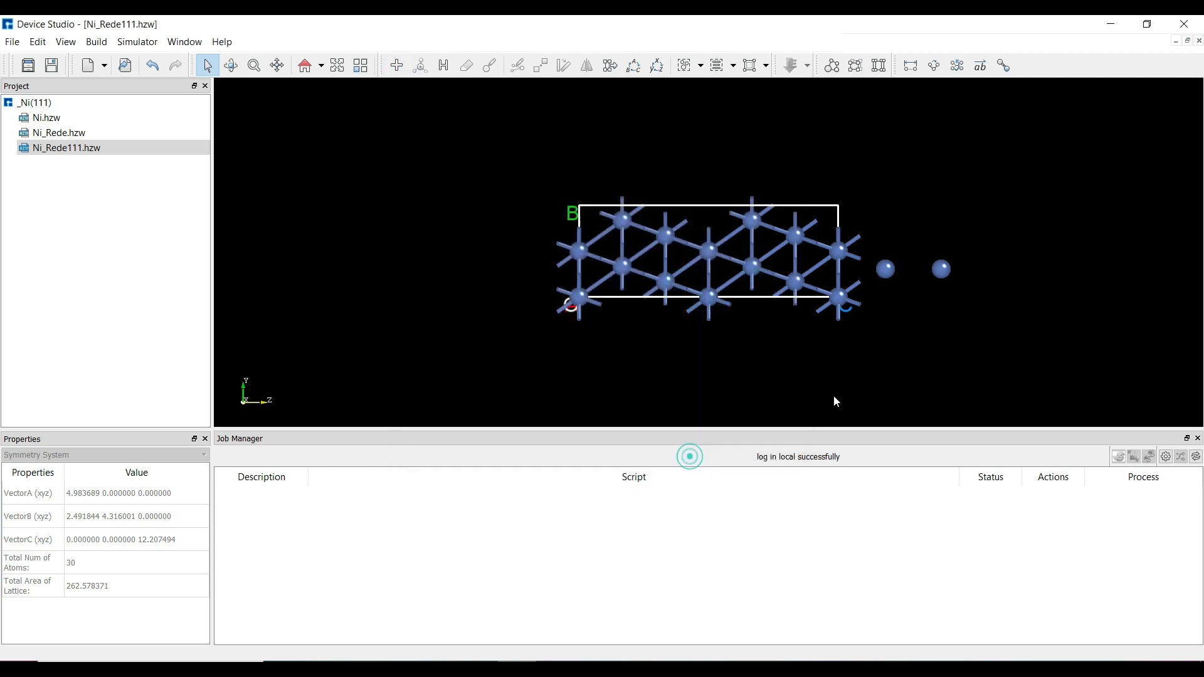
click(993, 270)
Set the coordinates of the added atom nearest the slab to X 1.86888325, Y 1.07900023, Z 14.24249363
click(883, 271)
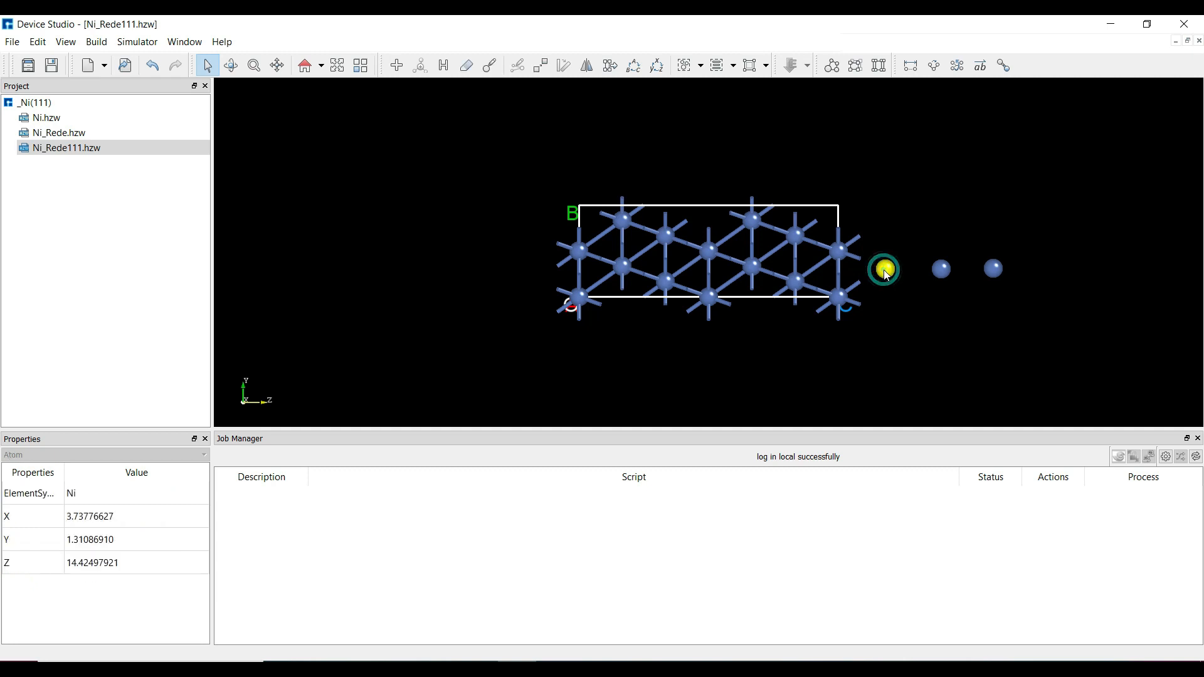
click(122, 517)
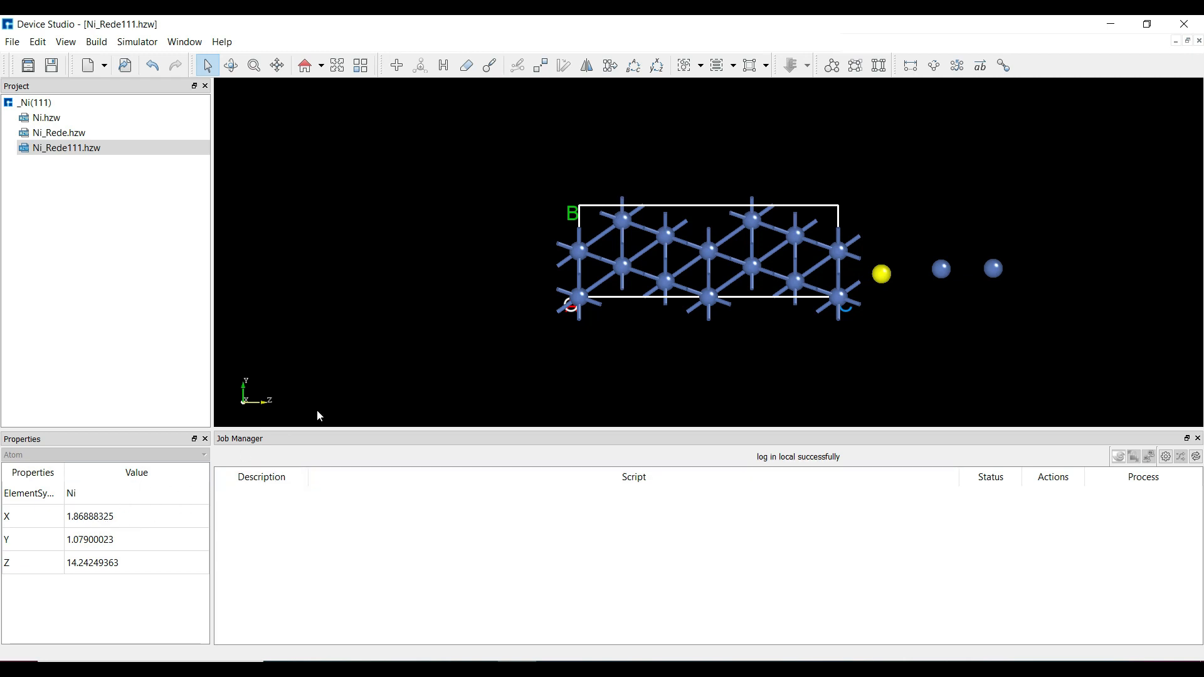
click(343, 391)
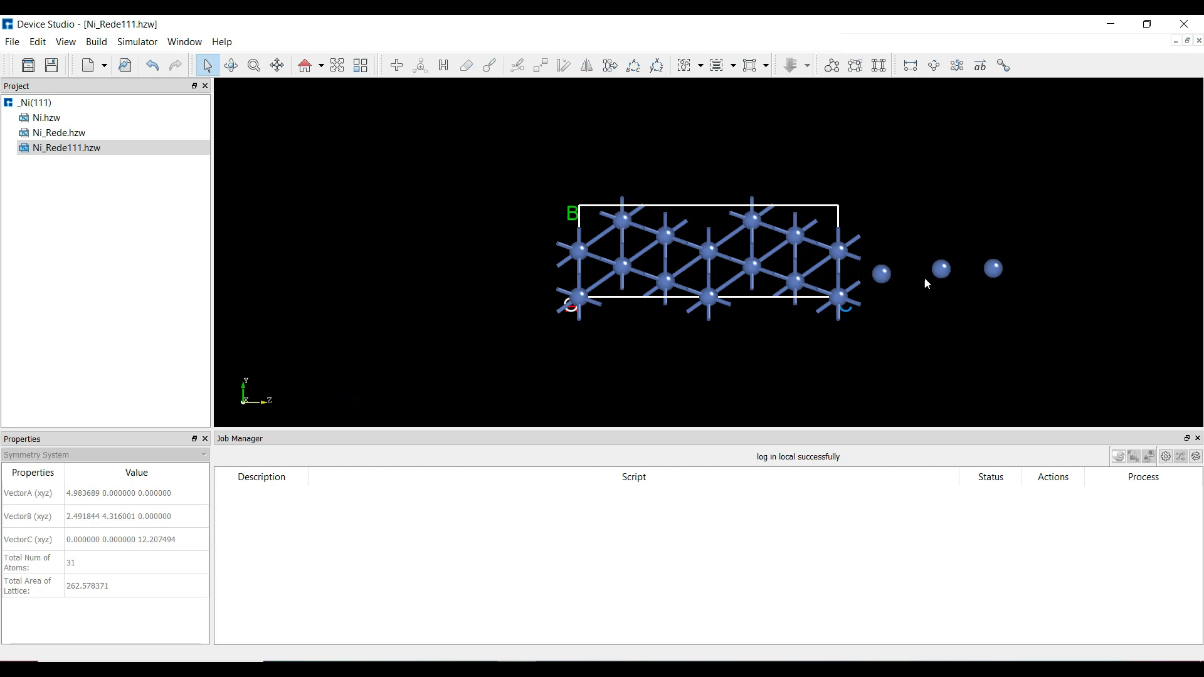
Set the middle added atom's coordinates to X 1.86888325, Y 1.07900023, Z 16.73497391
click(940, 271)
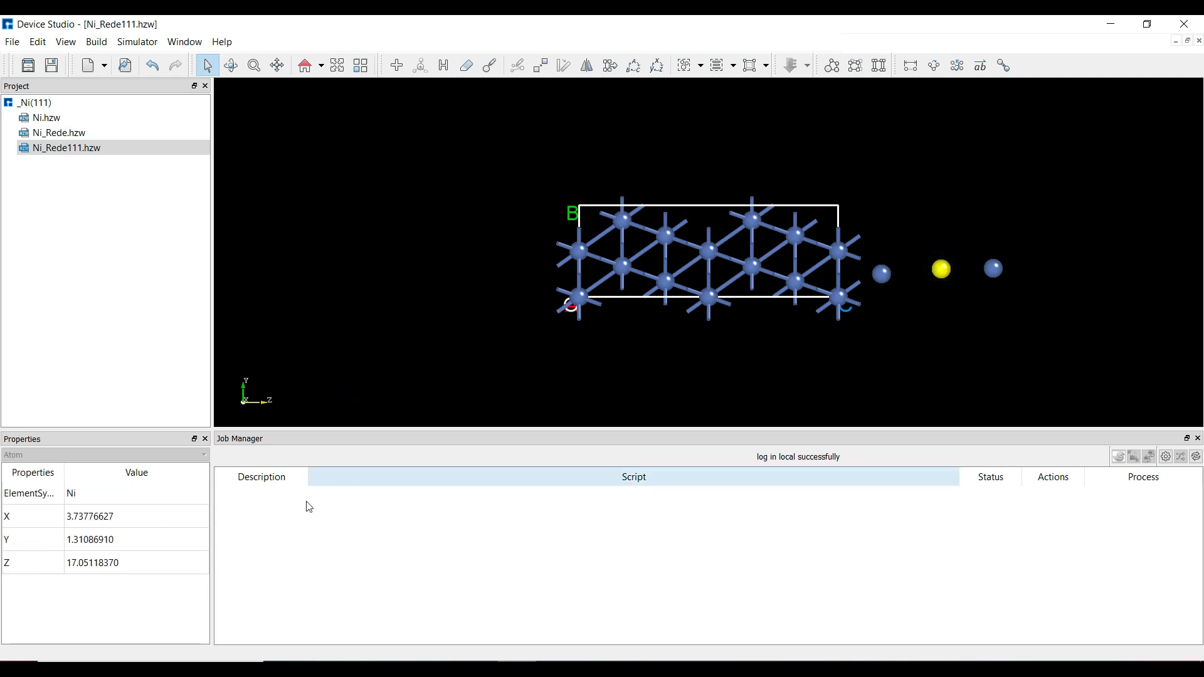
click(109, 518)
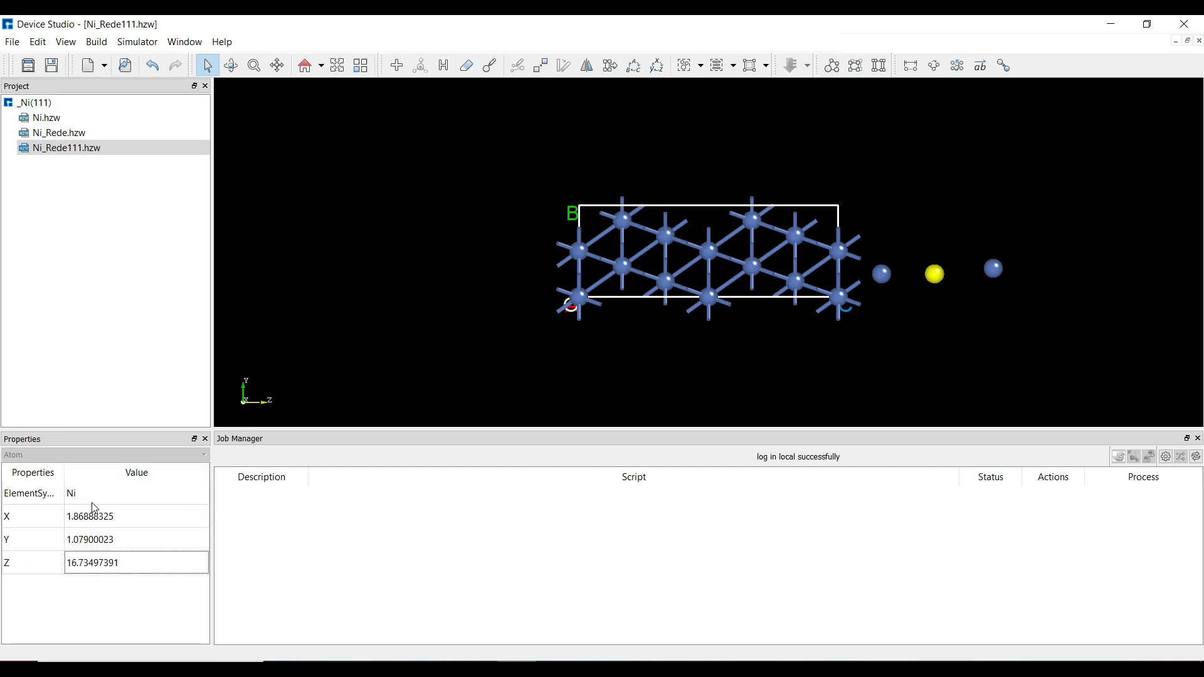
click(414, 369)
Set the outermost added atom's coordinates to X 1.86888325, Y 1.07900023, Z 19.22745363
click(988, 269)
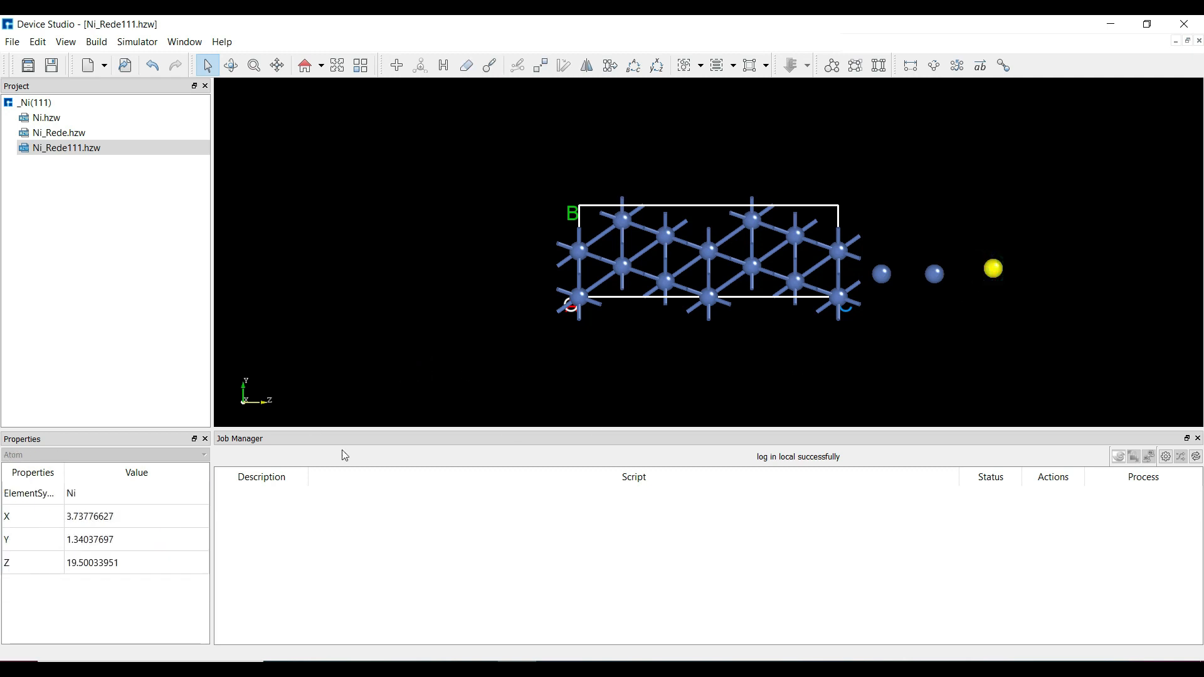
click(96, 517)
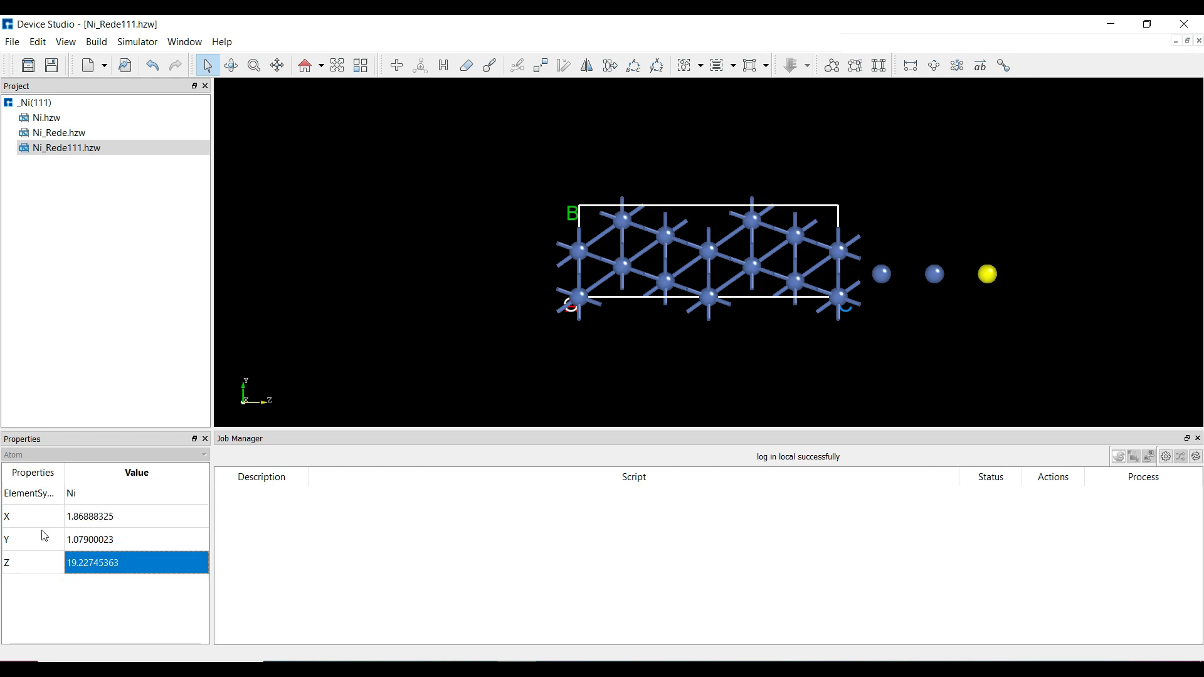
click(88, 595)
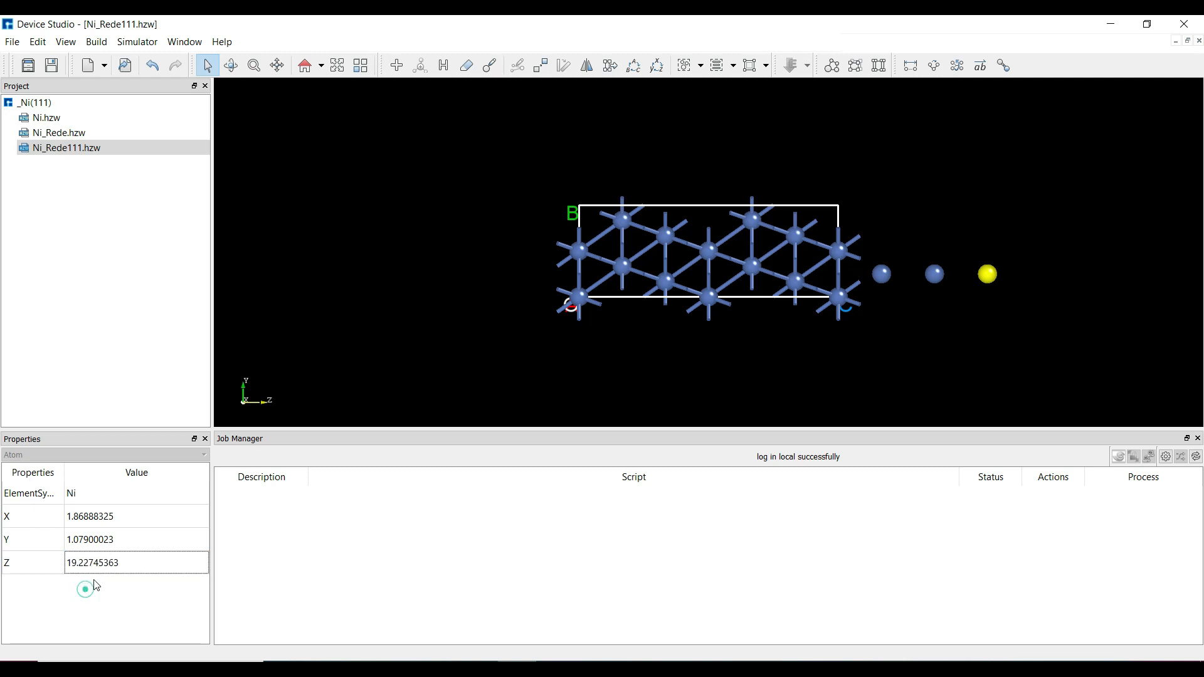
click(396, 328)
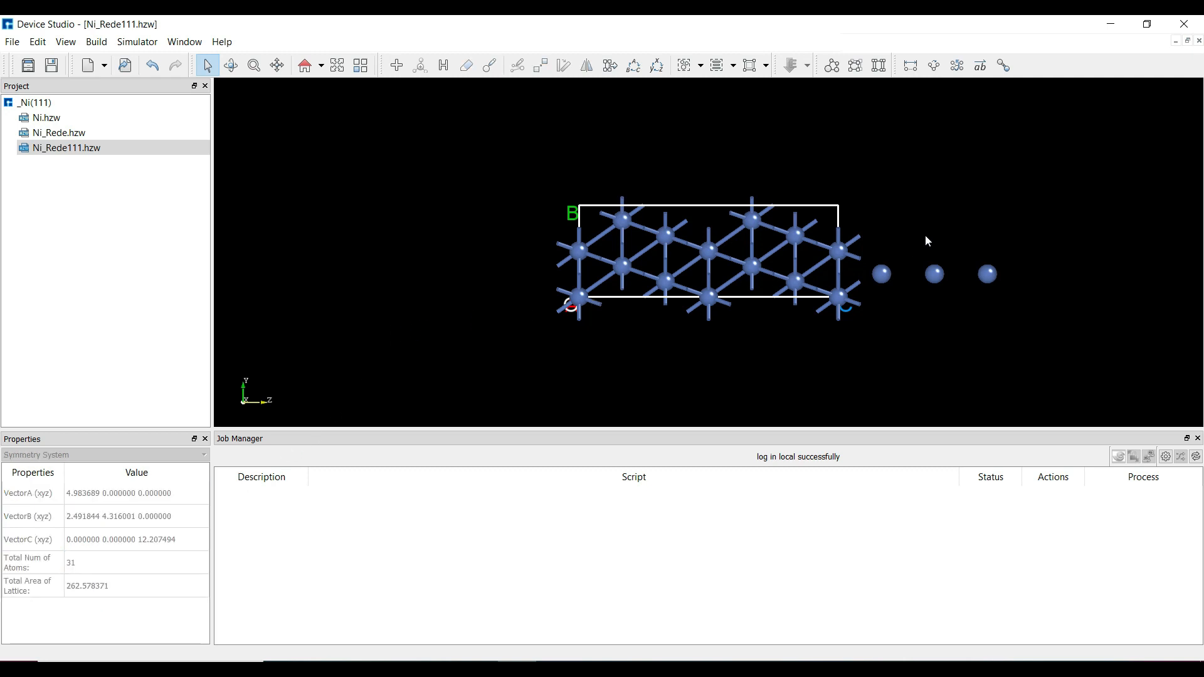
Generate the bonds between all atoms and convert the structure to a crystal with the z component of vector c at 38.5 Å
click(1004, 66)
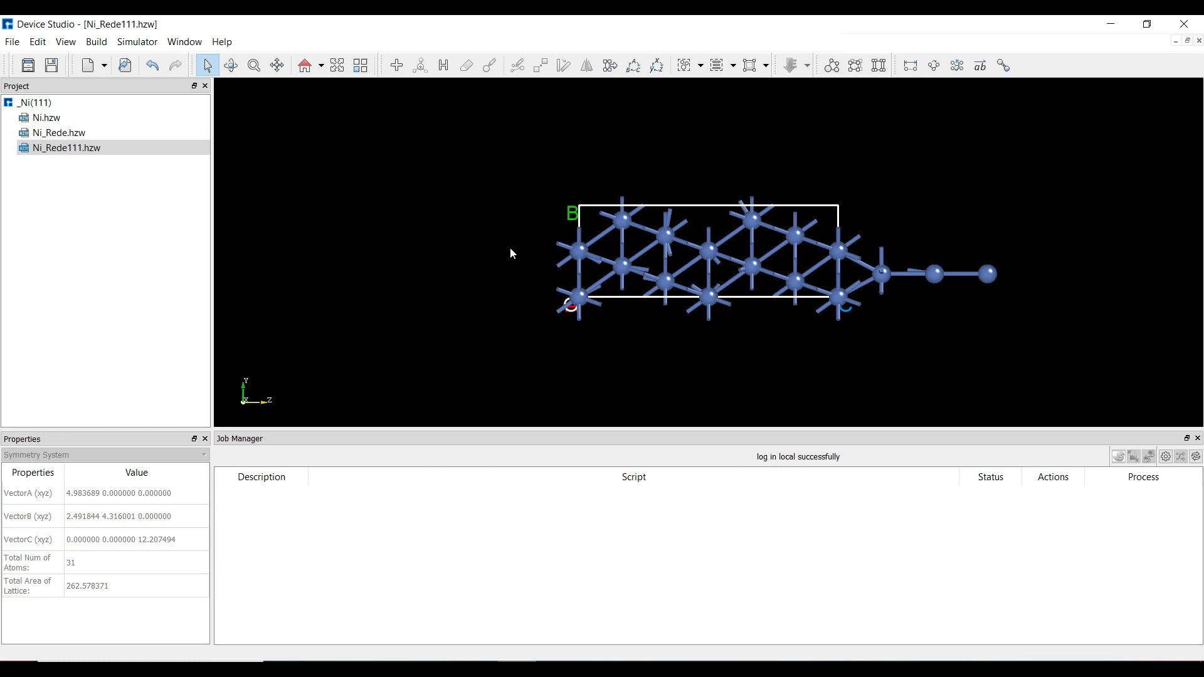
scroll(524, 261, down, 2)
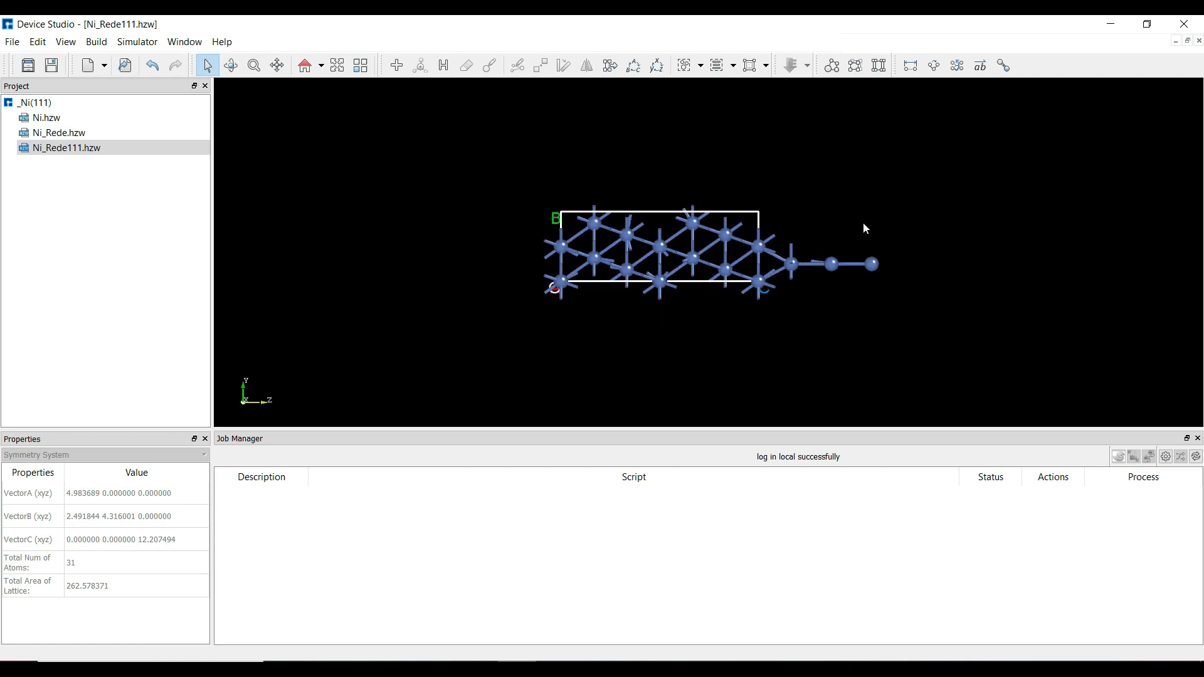
click(857, 66)
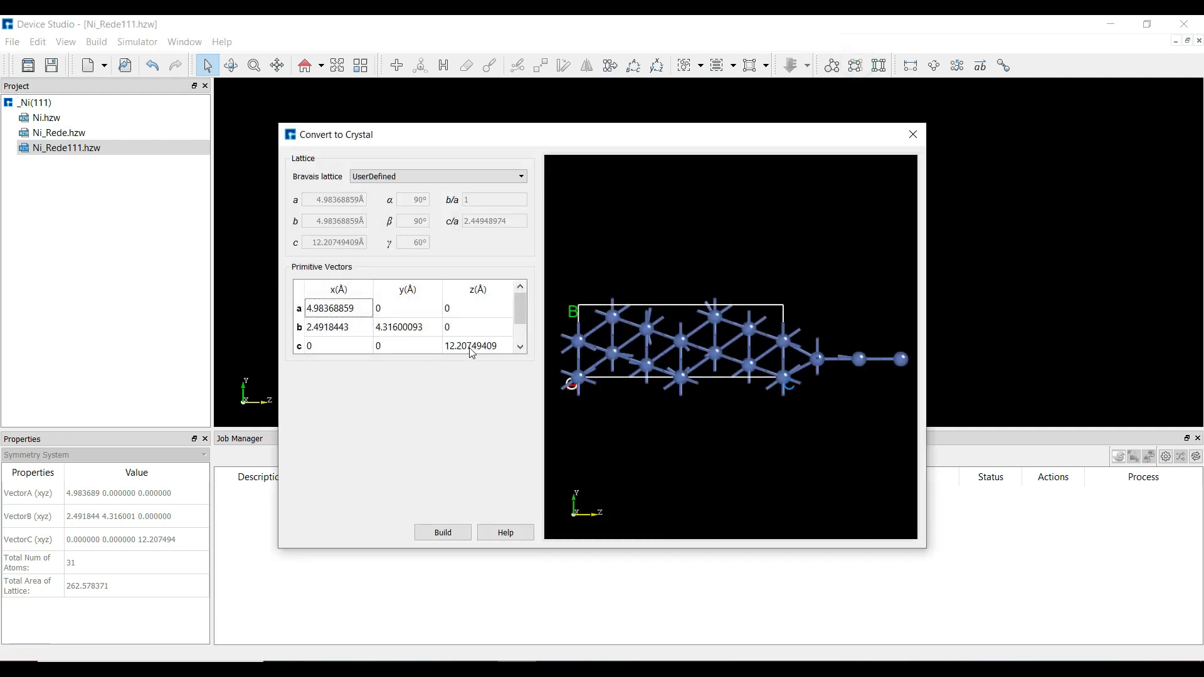
double_click(468, 348)
text(38.5)
click(408, 344)
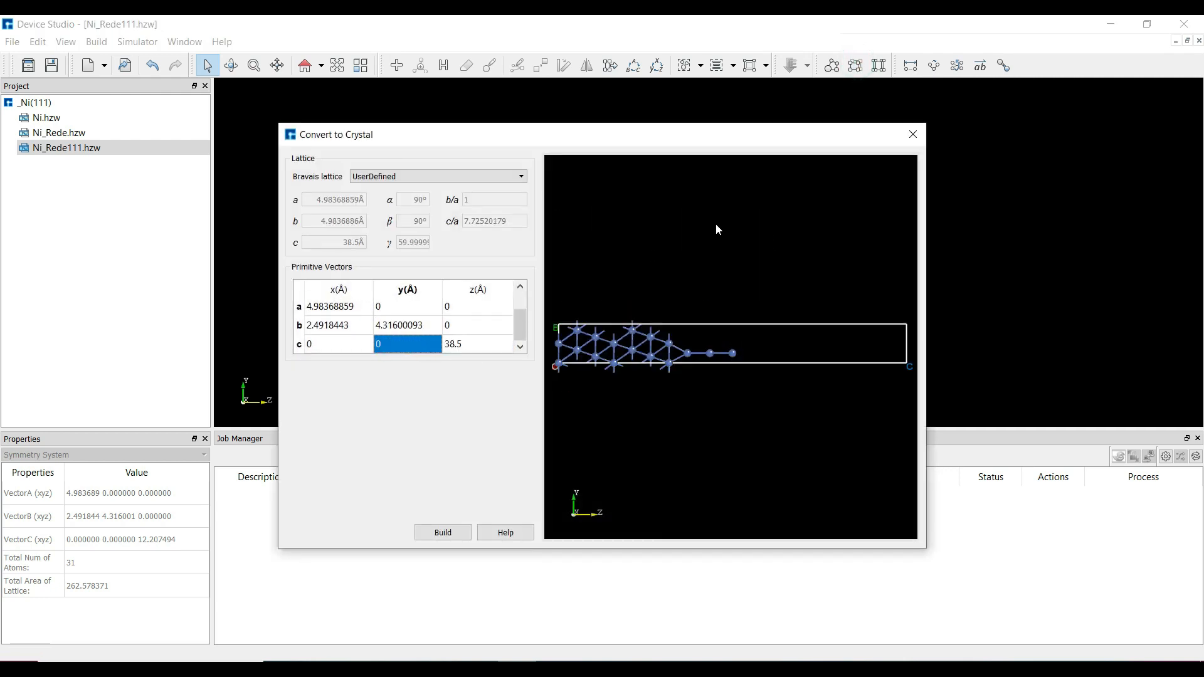
drag(716, 223, 621, 428)
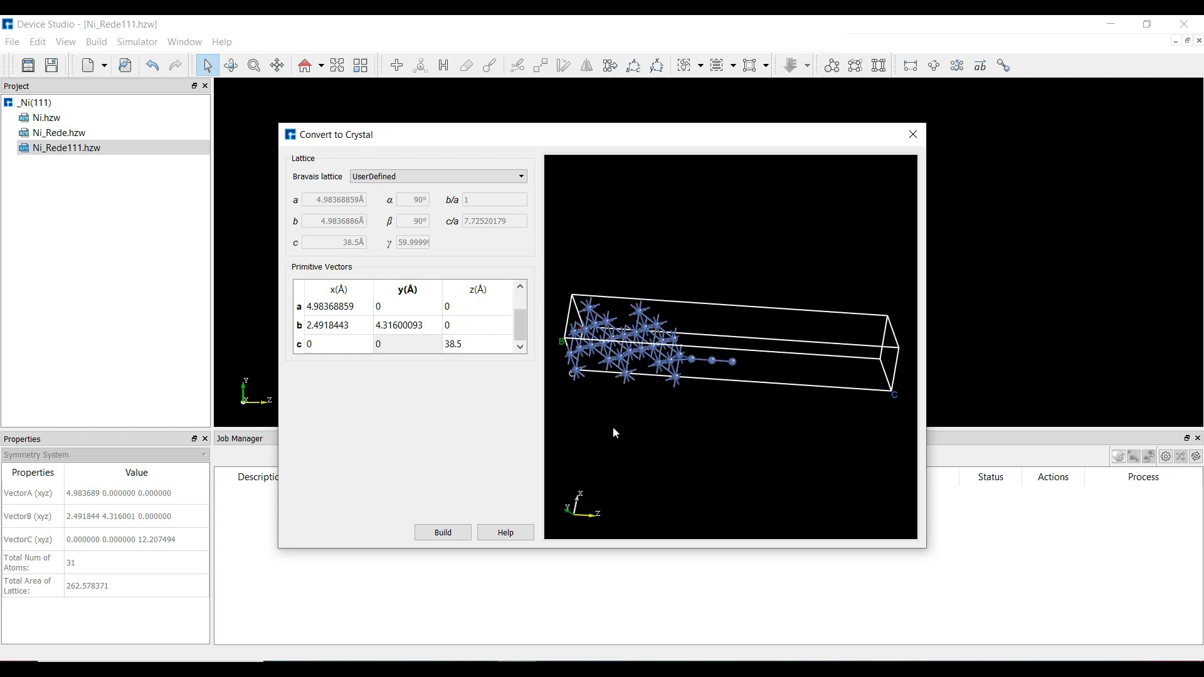
click(442, 532)
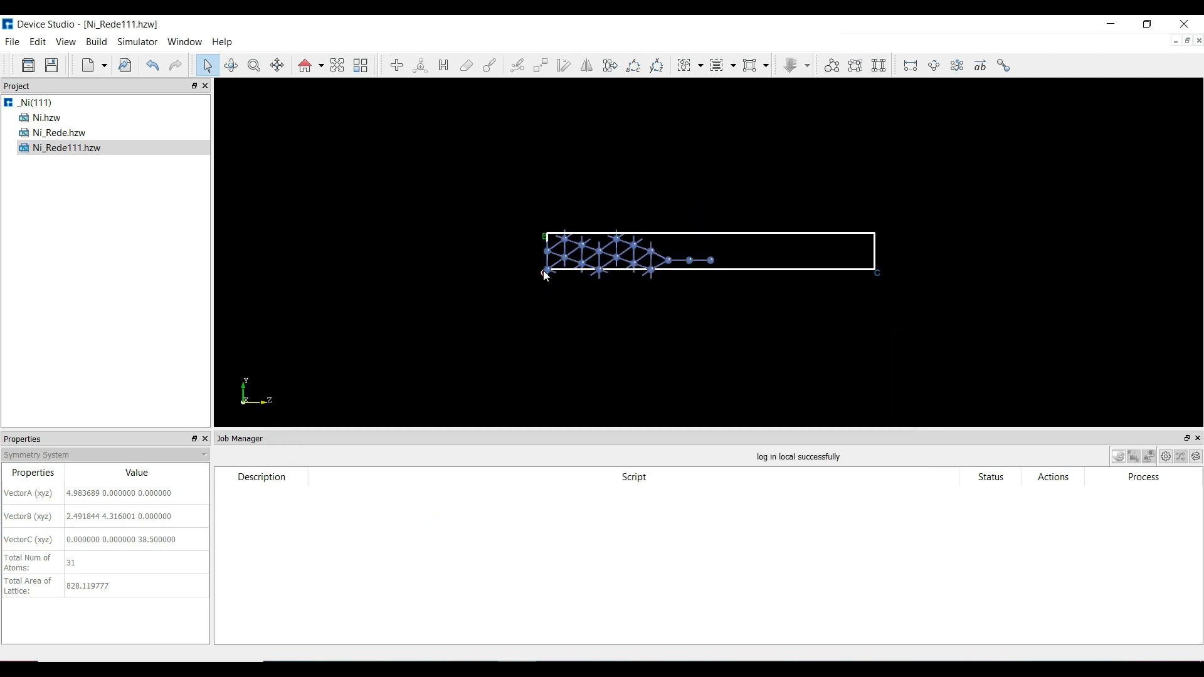
Mirror a copy of all atoms except the outermost chain atom across the xy plane at a distance of 2.49248 Å
drag(423, 180, 692, 346)
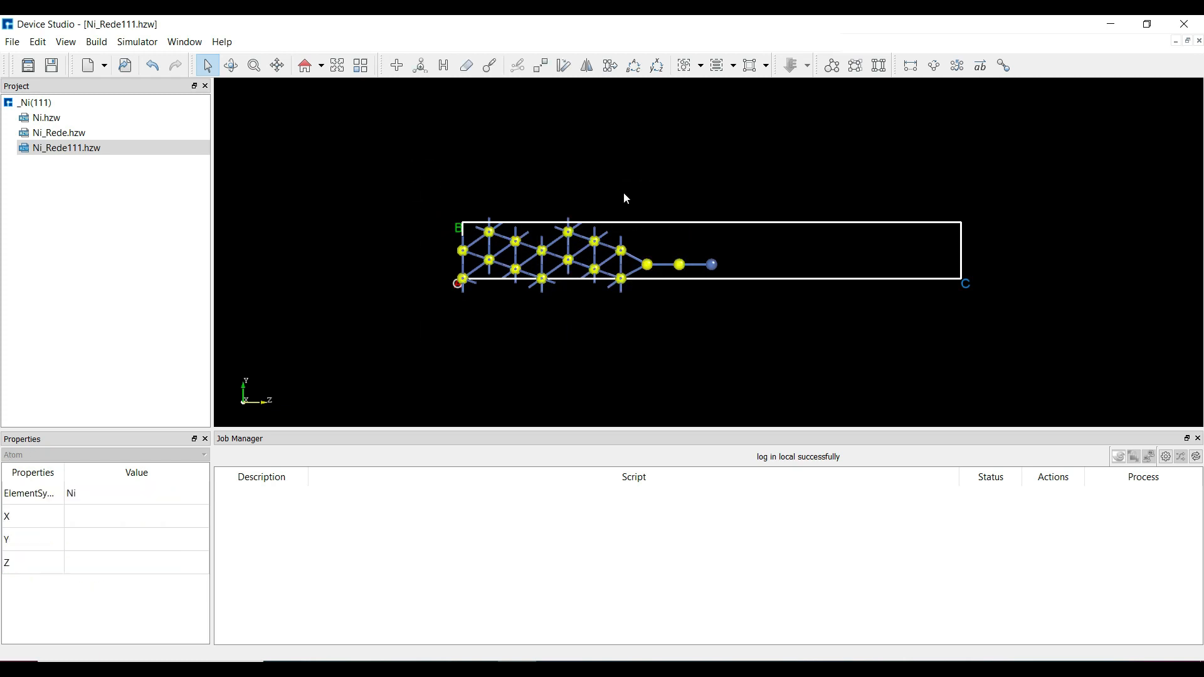
click(586, 66)
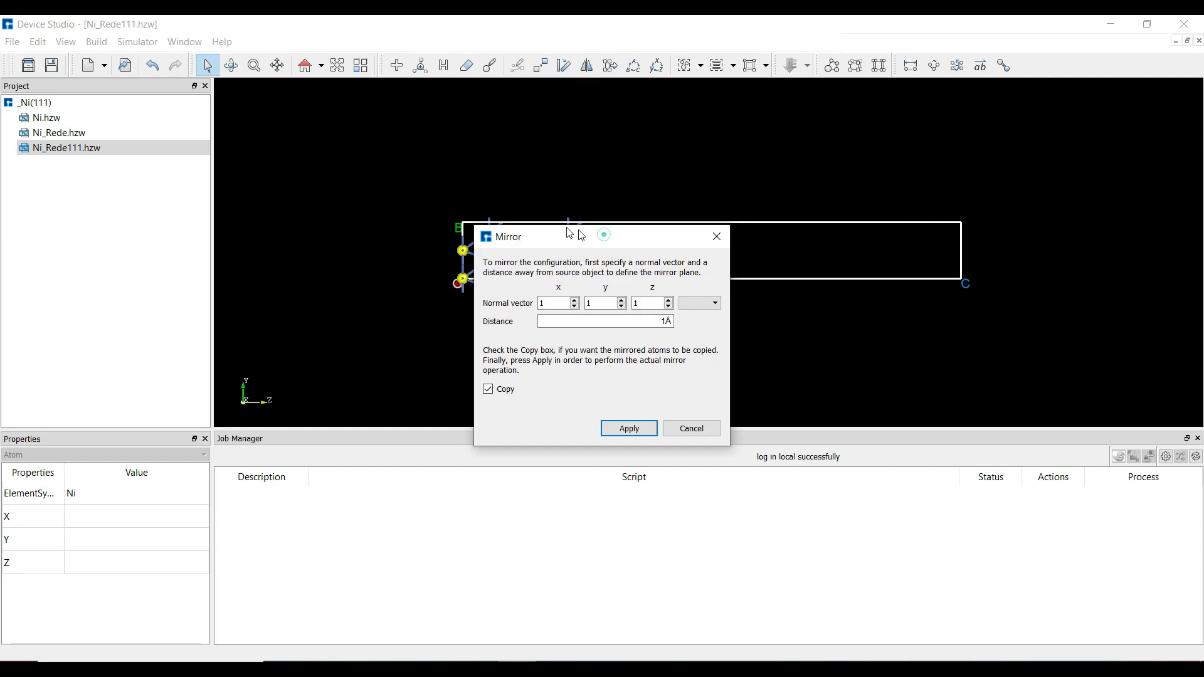
drag(448, 198, 404, 185)
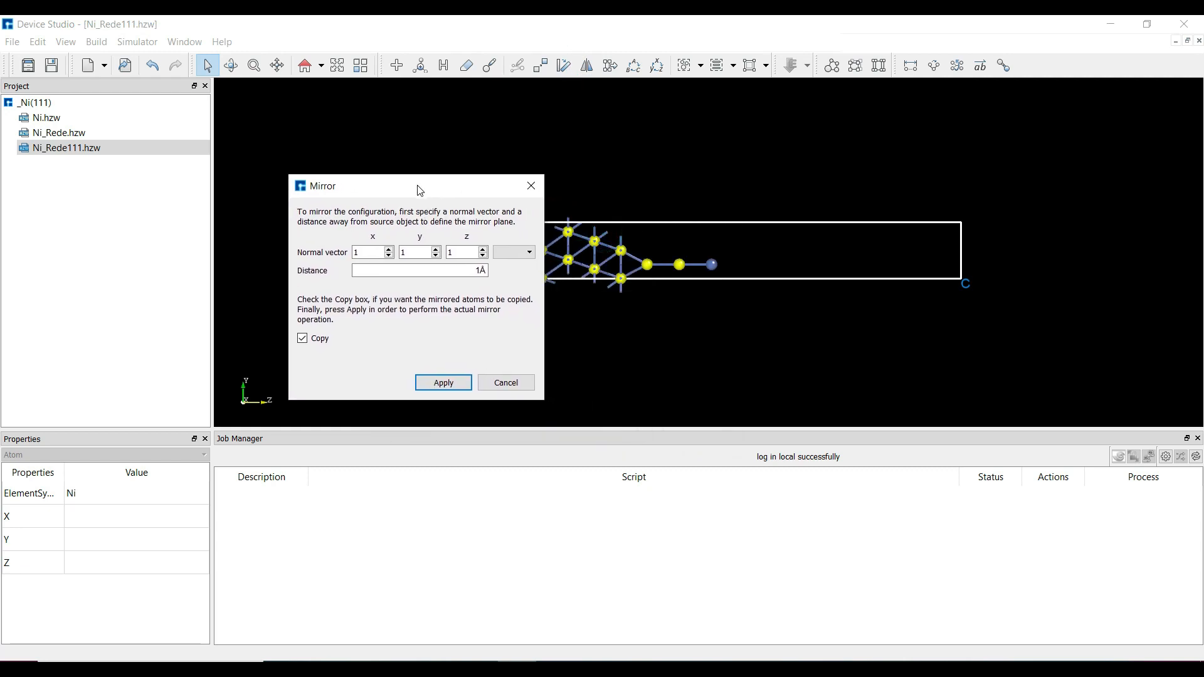
click(501, 258)
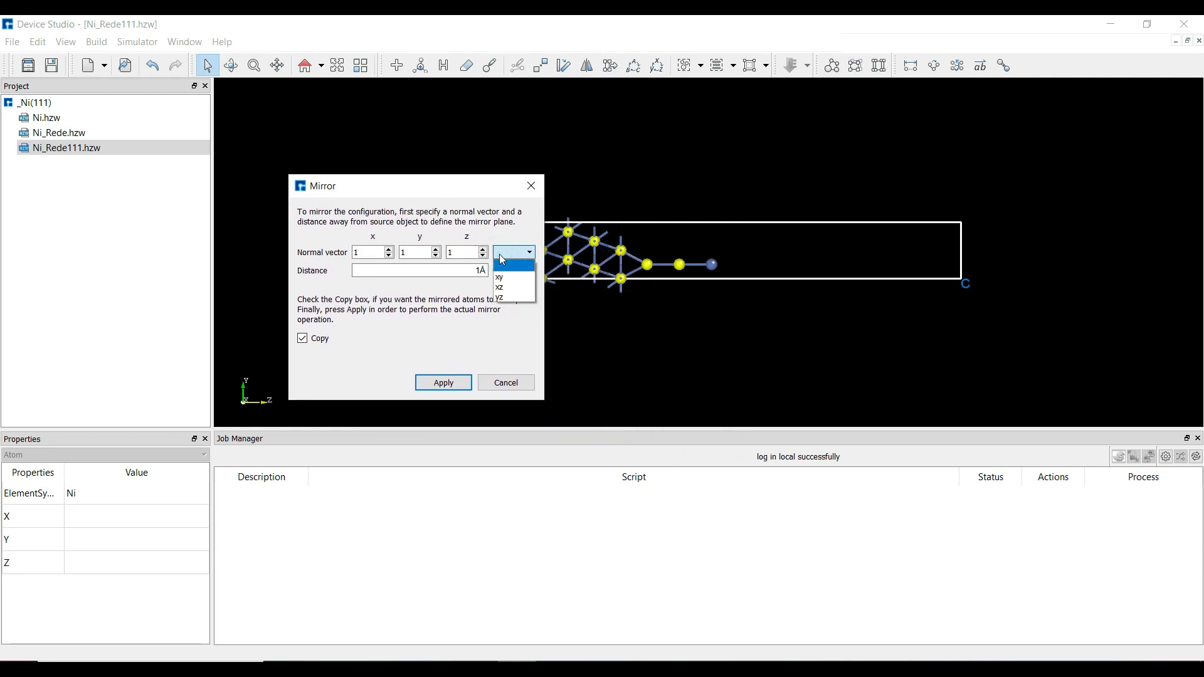
click(505, 278)
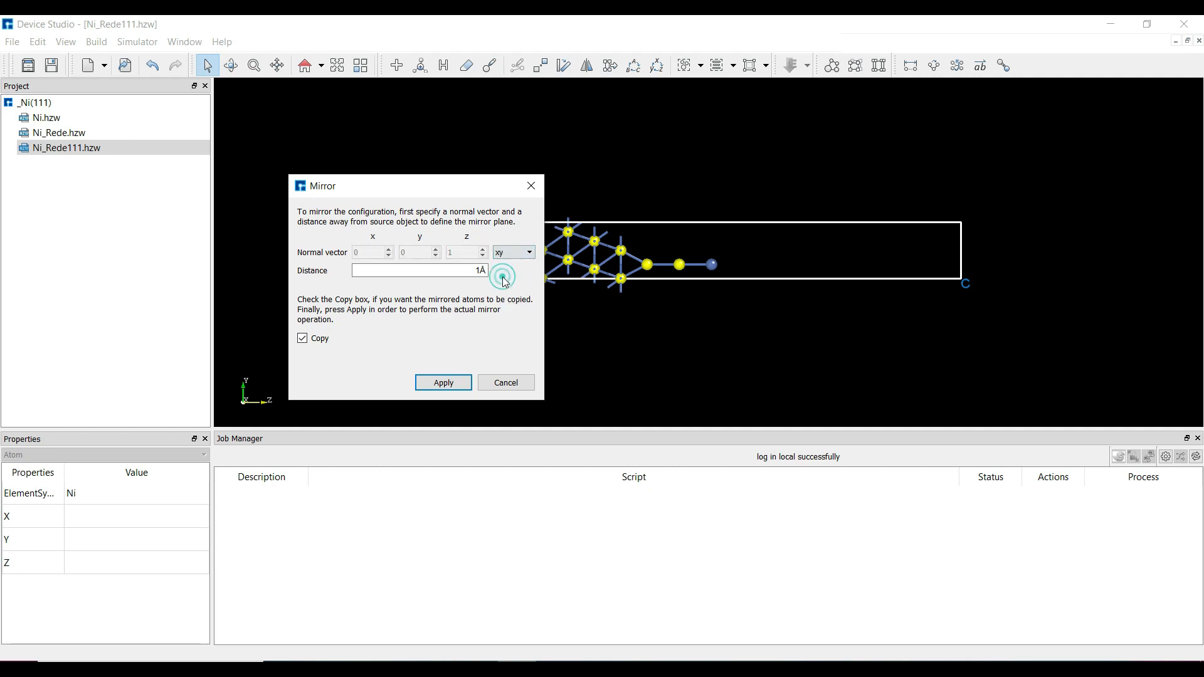
click(483, 269)
text(2.49248)
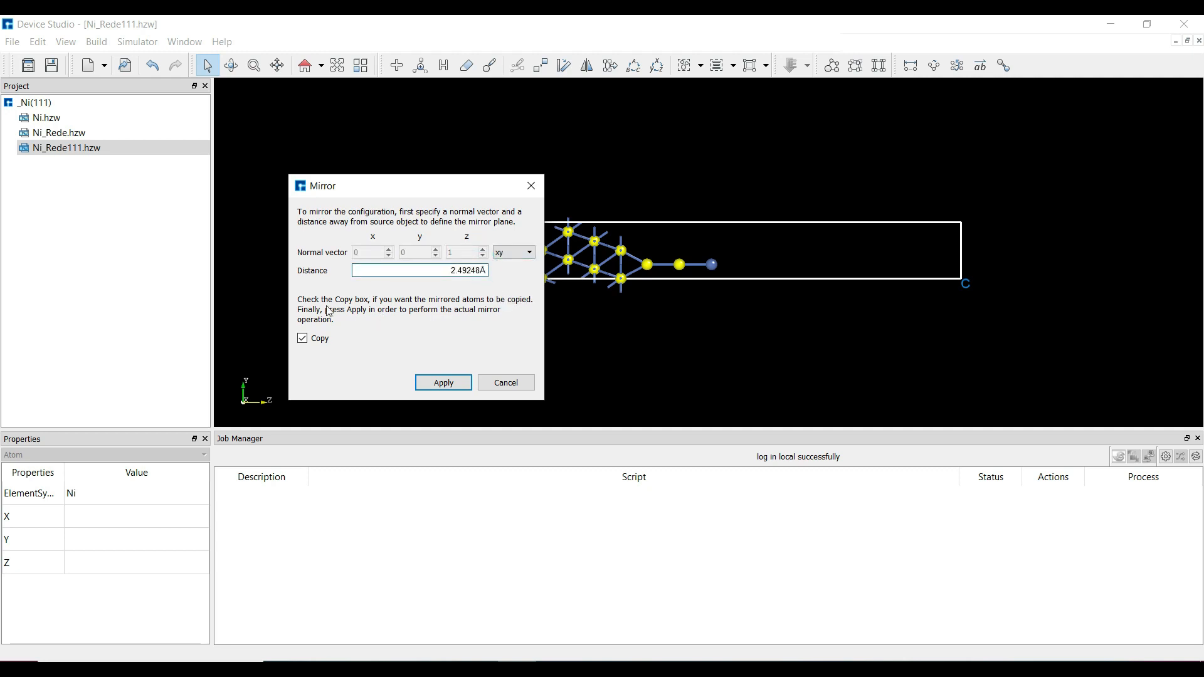
click(444, 383)
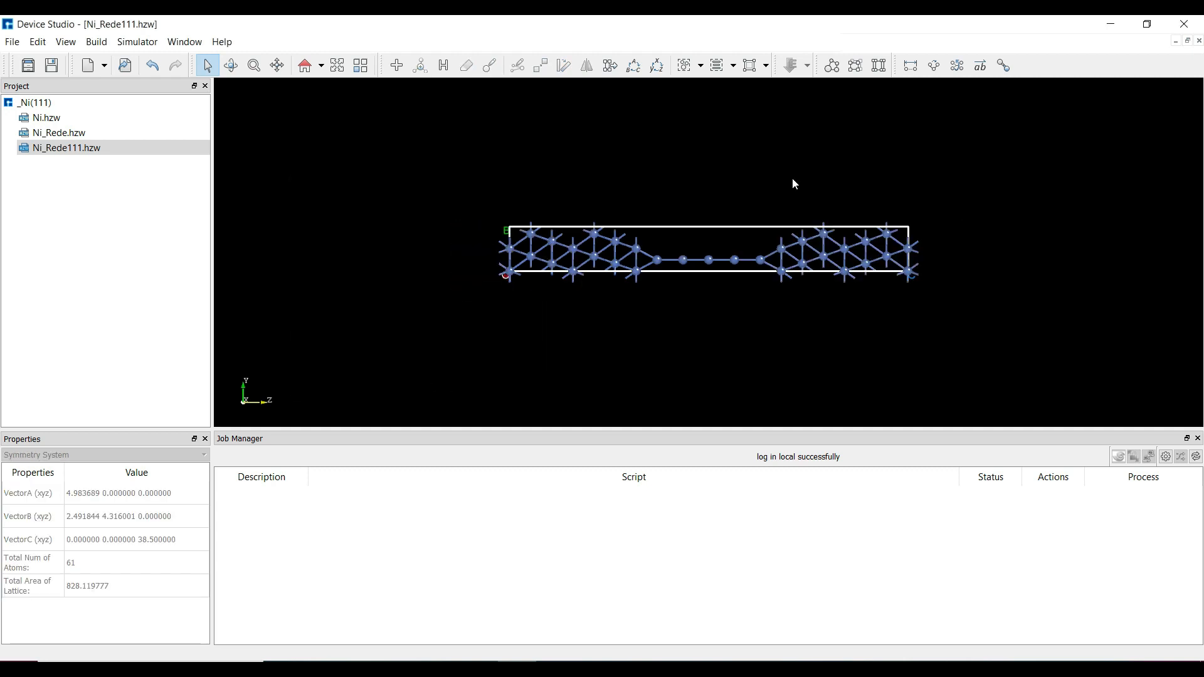
Convert the mirrored structure to a device with left and right electrodes, keeping their default extension vectors, and build it after previewing
click(877, 70)
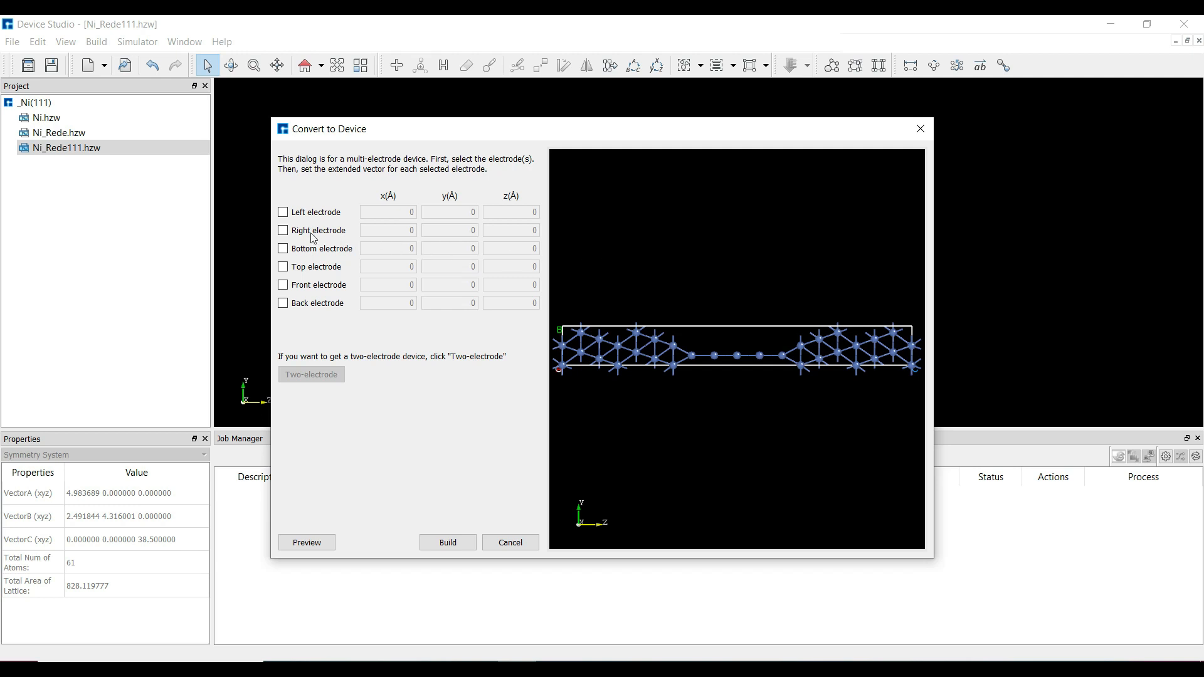
click(284, 214)
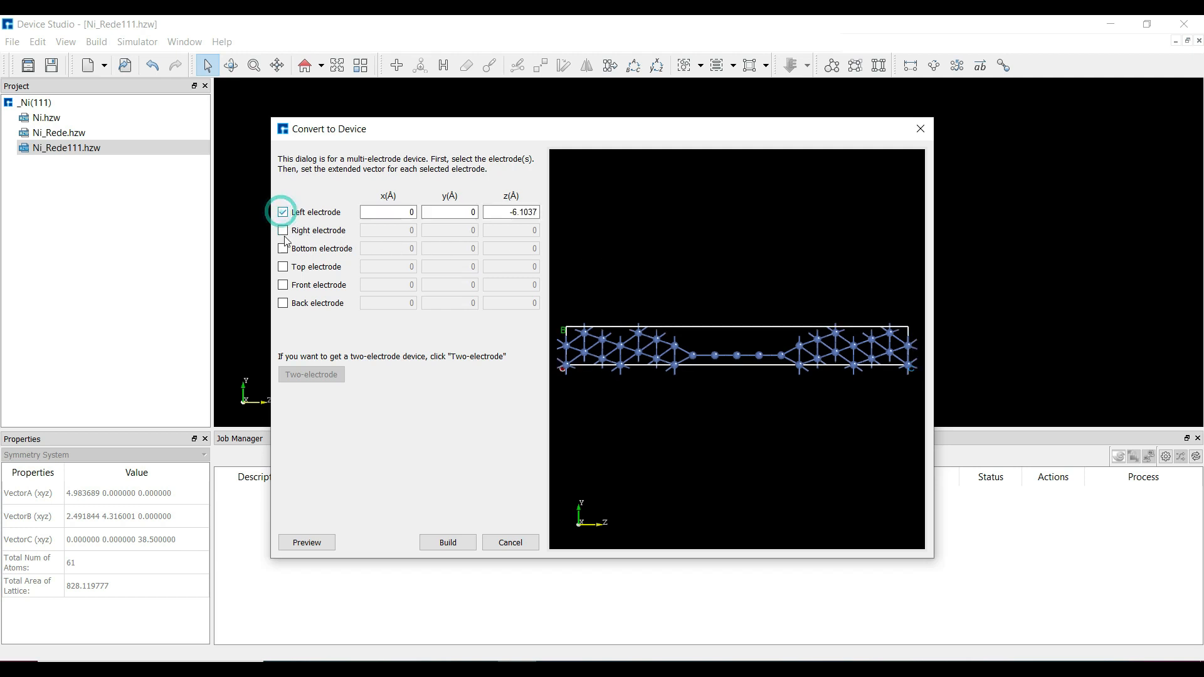
click(283, 231)
click(305, 542)
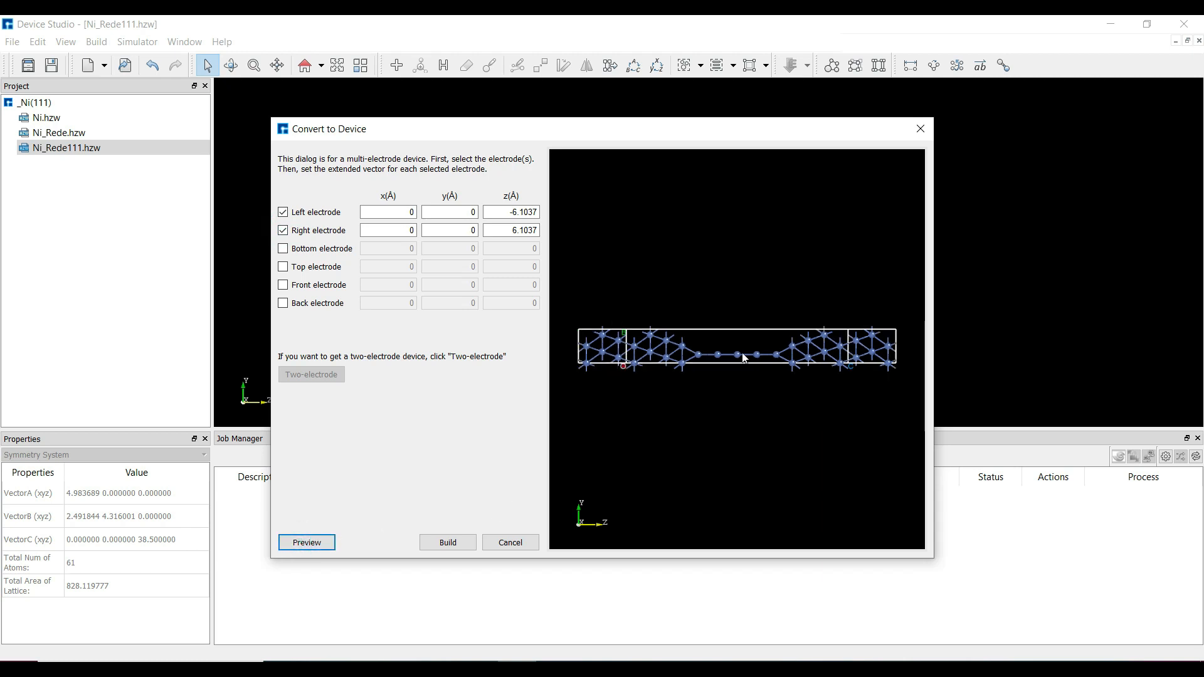
click(456, 546)
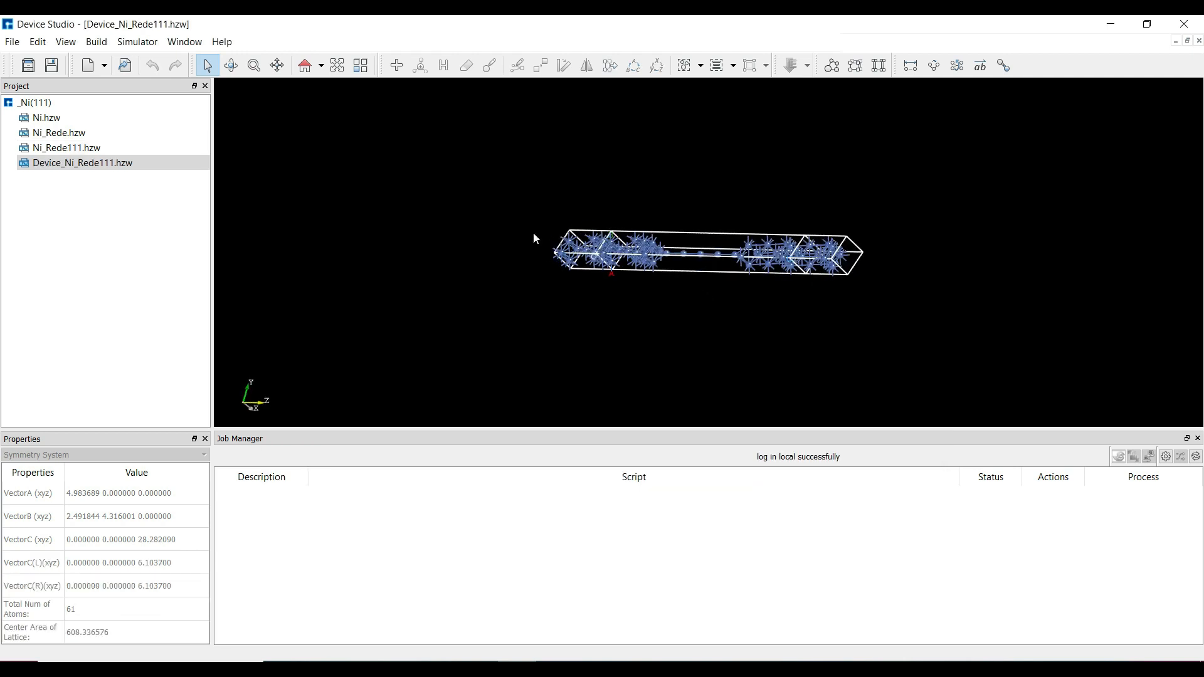
right_drag(666, 256, 582, 237)
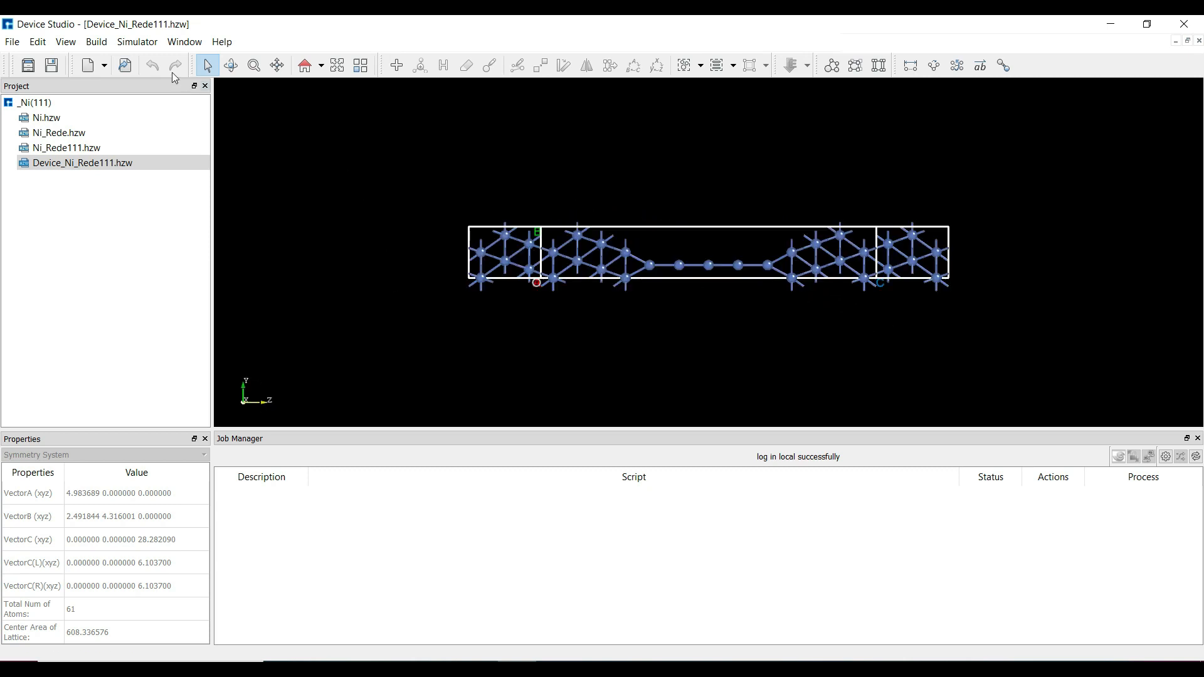
Open the Nanodcal SCF calculation setup for the device and review its basic, contour integral, electrode, iteration control and basis set settings
click(138, 42)
mouse_move(155, 62)
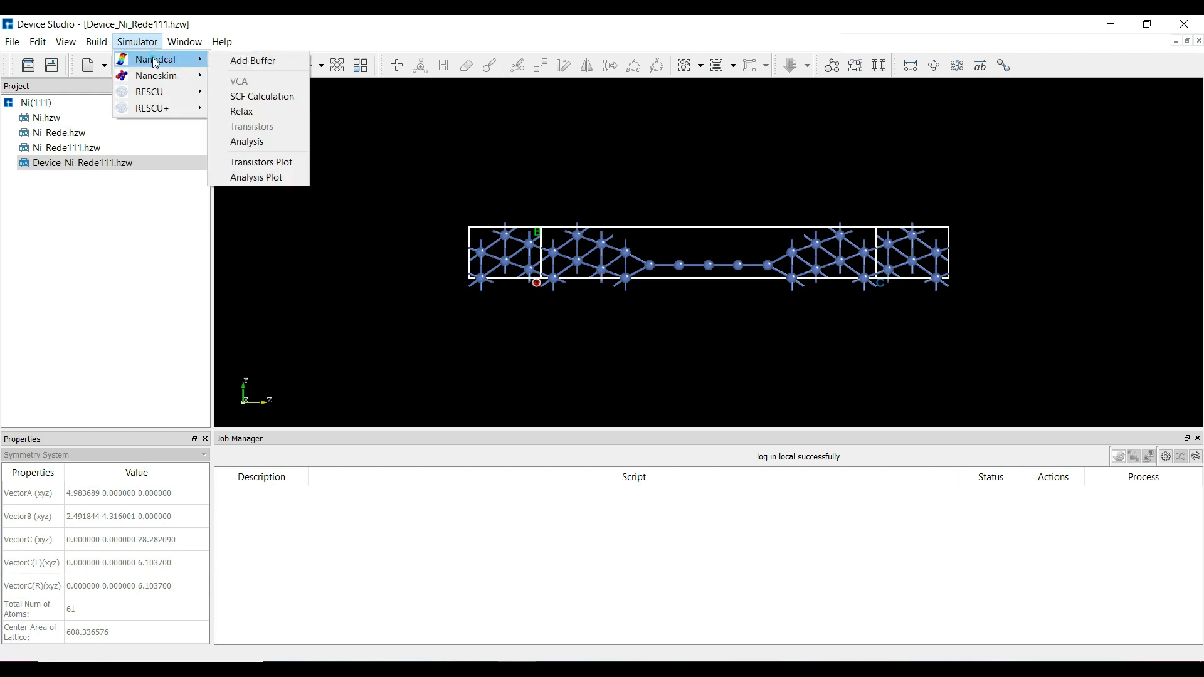
click(241, 96)
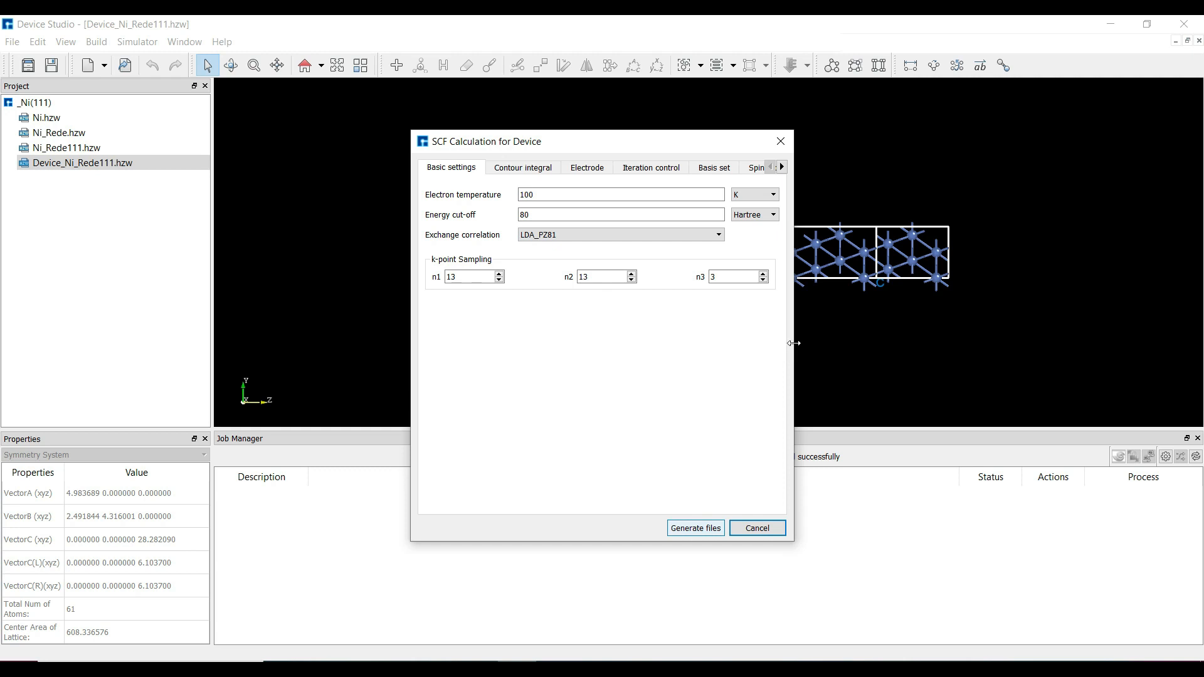
drag(793, 343, 996, 342)
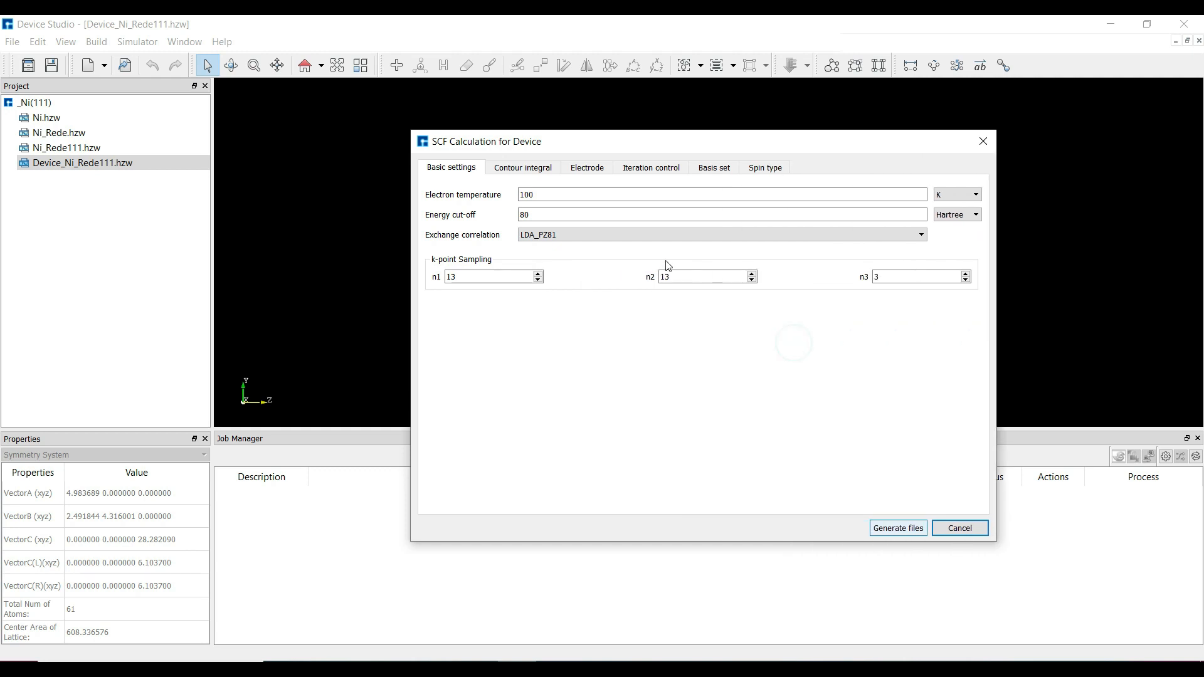
click(600, 238)
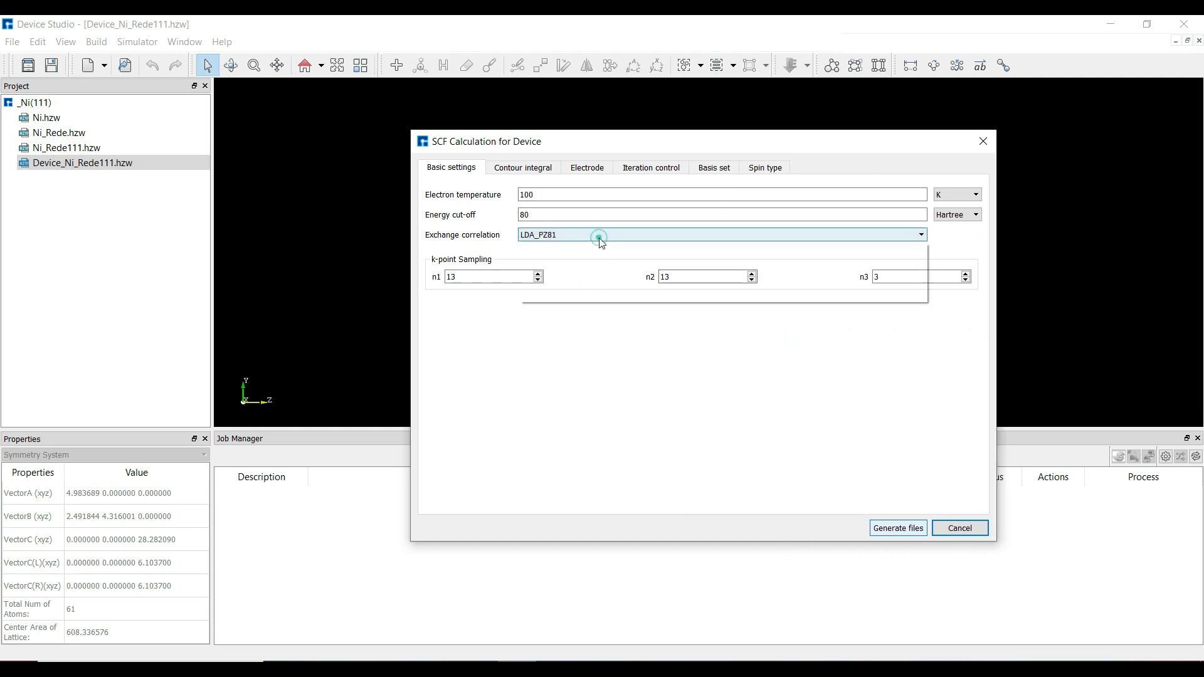
click(523, 168)
click(588, 169)
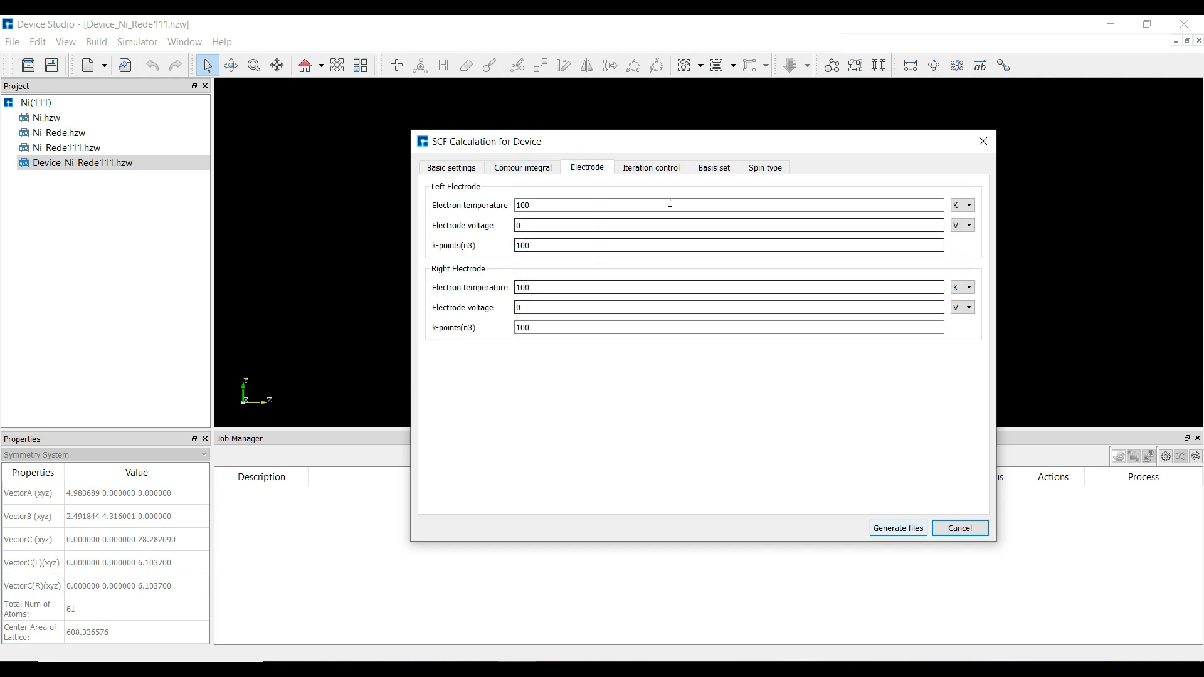
click(650, 167)
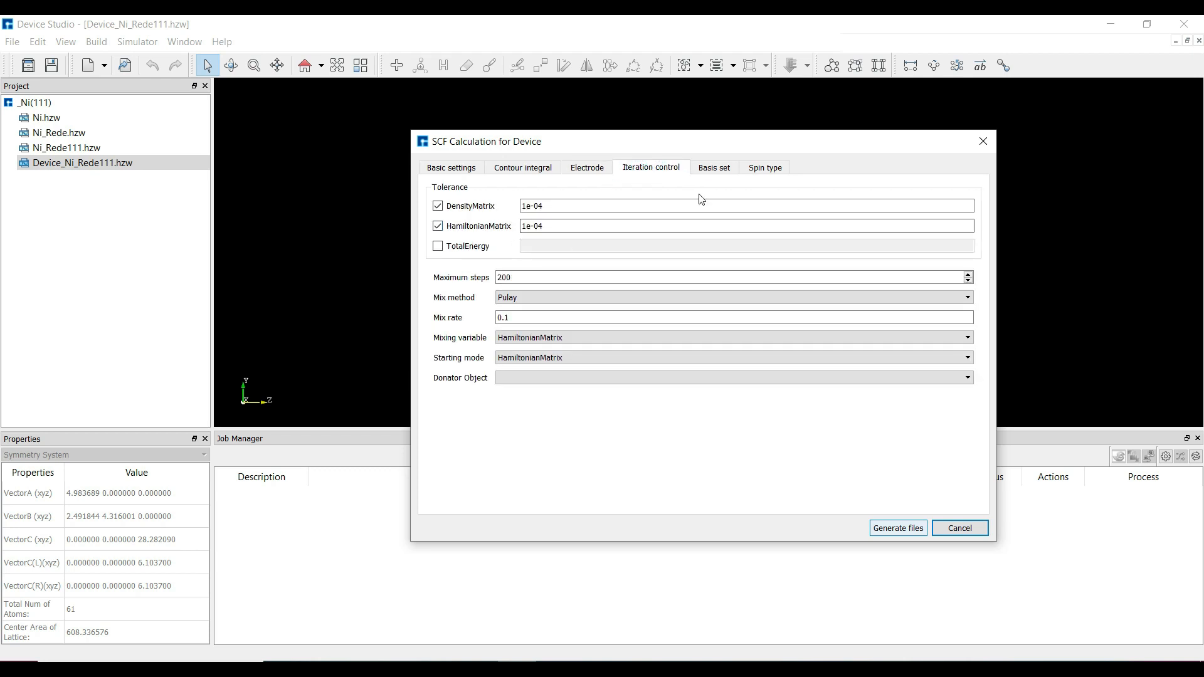
click(714, 167)
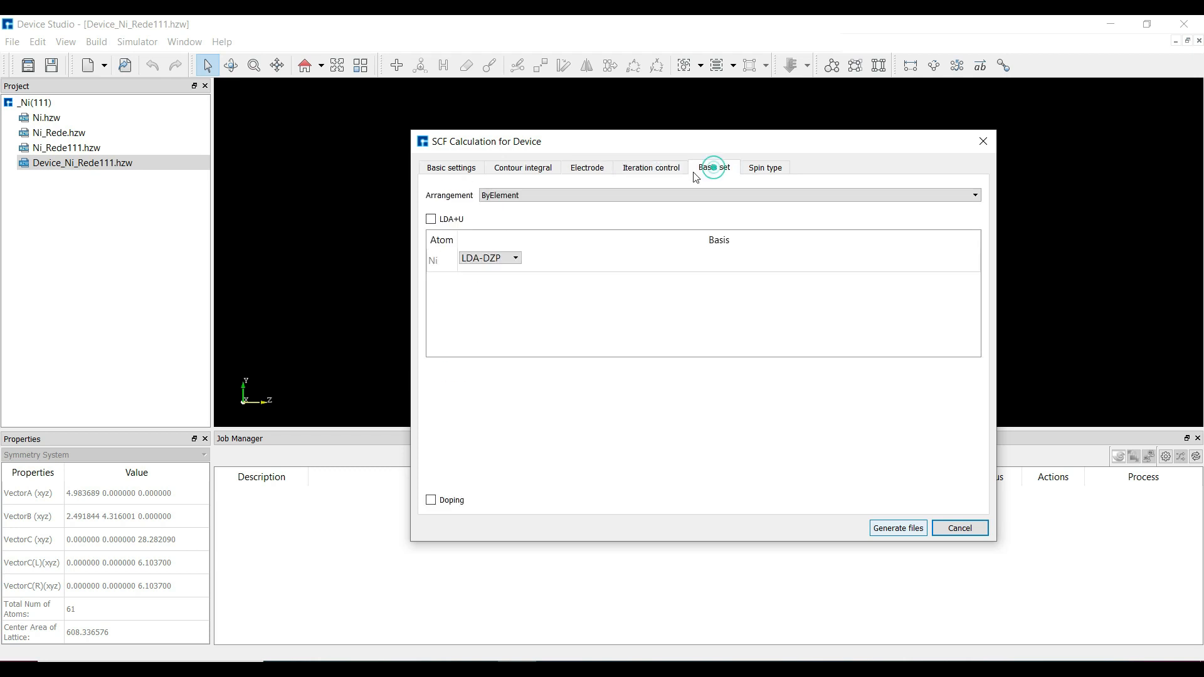
Set the spin type to CollinearSpin and generate the SCF input files
click(765, 169)
click(536, 195)
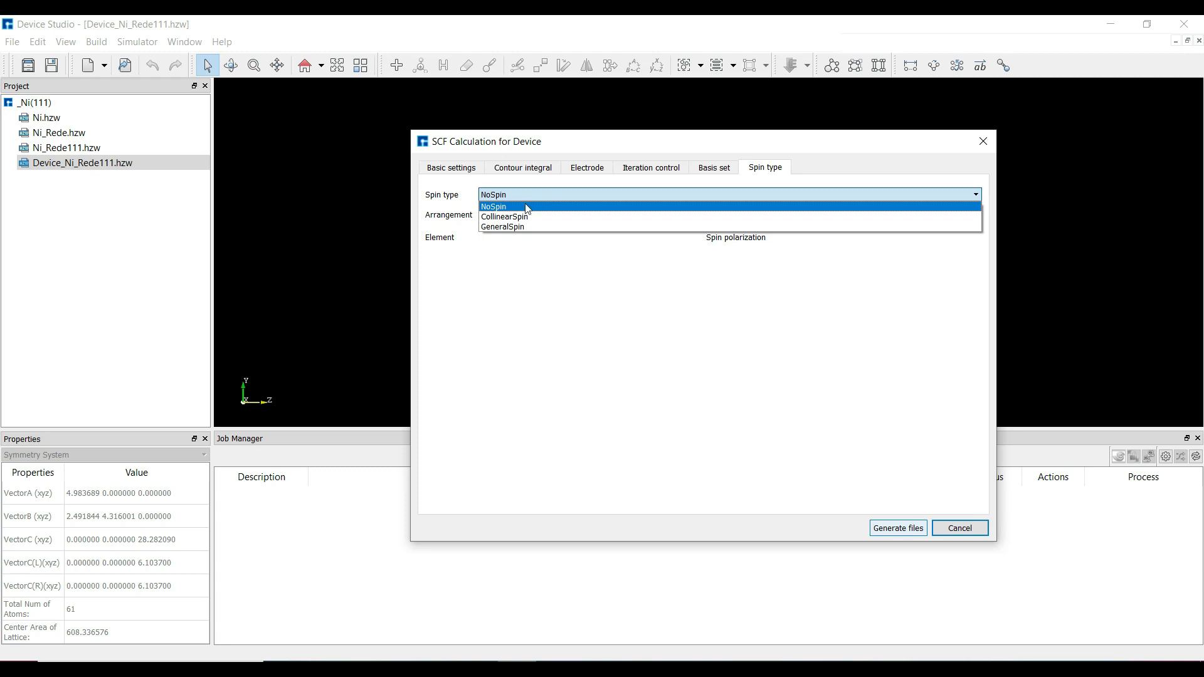
click(520, 218)
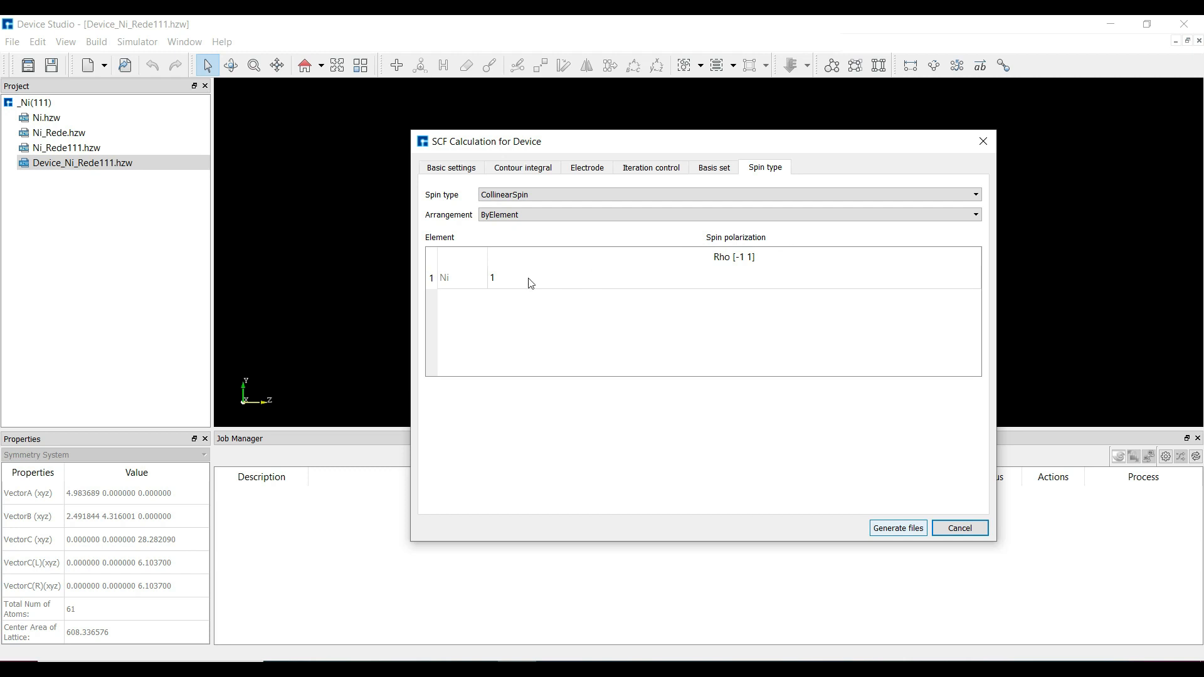
click(898, 529)
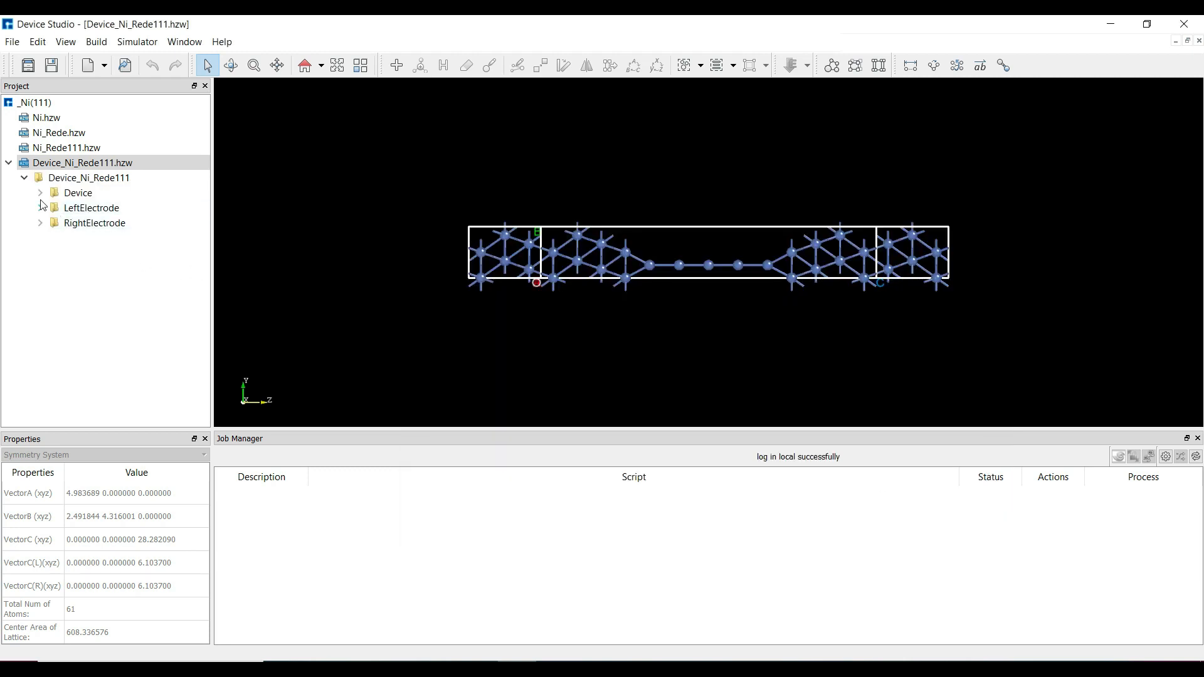
Expand the Device, LeftElectrode and RightElectrode folders of the project and open the Device scf.input file as text
click(40, 192)
click(40, 222)
click(40, 238)
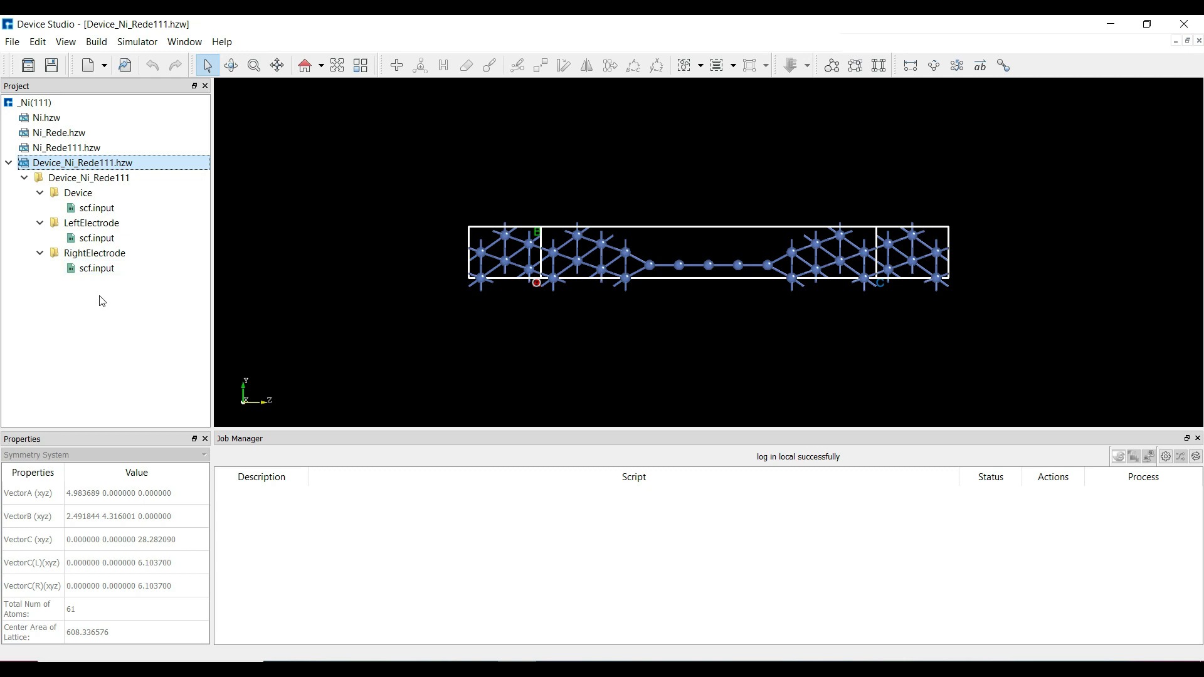
click(97, 210)
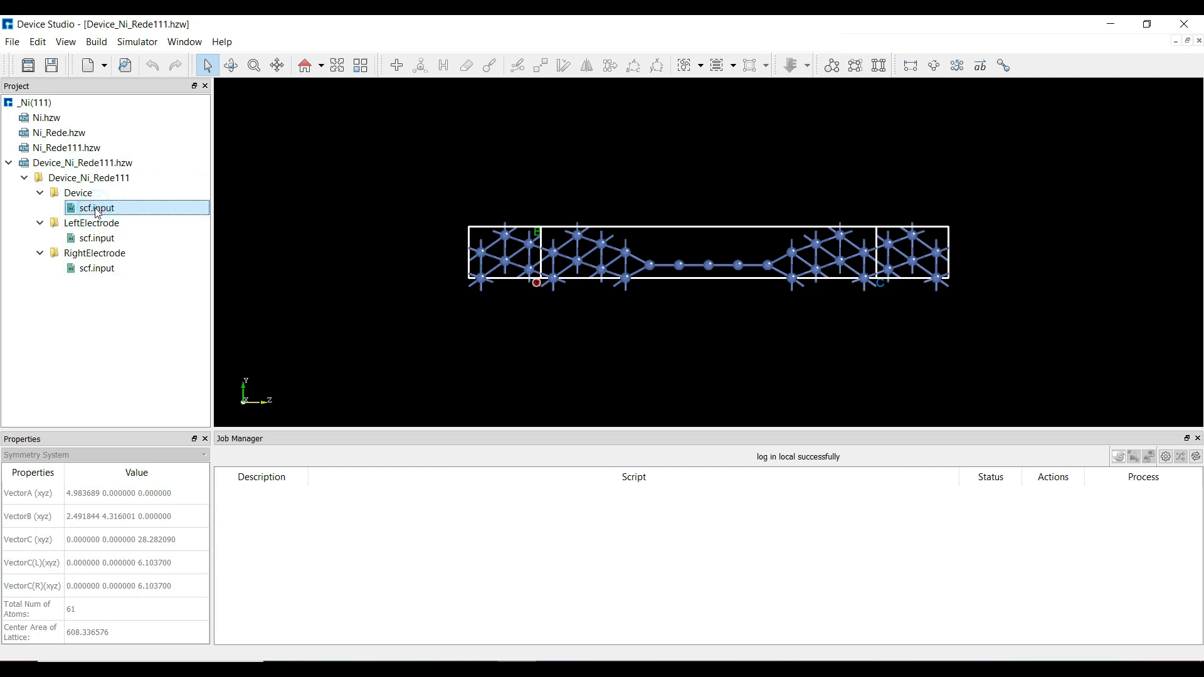
right_click(97, 211)
click(128, 234)
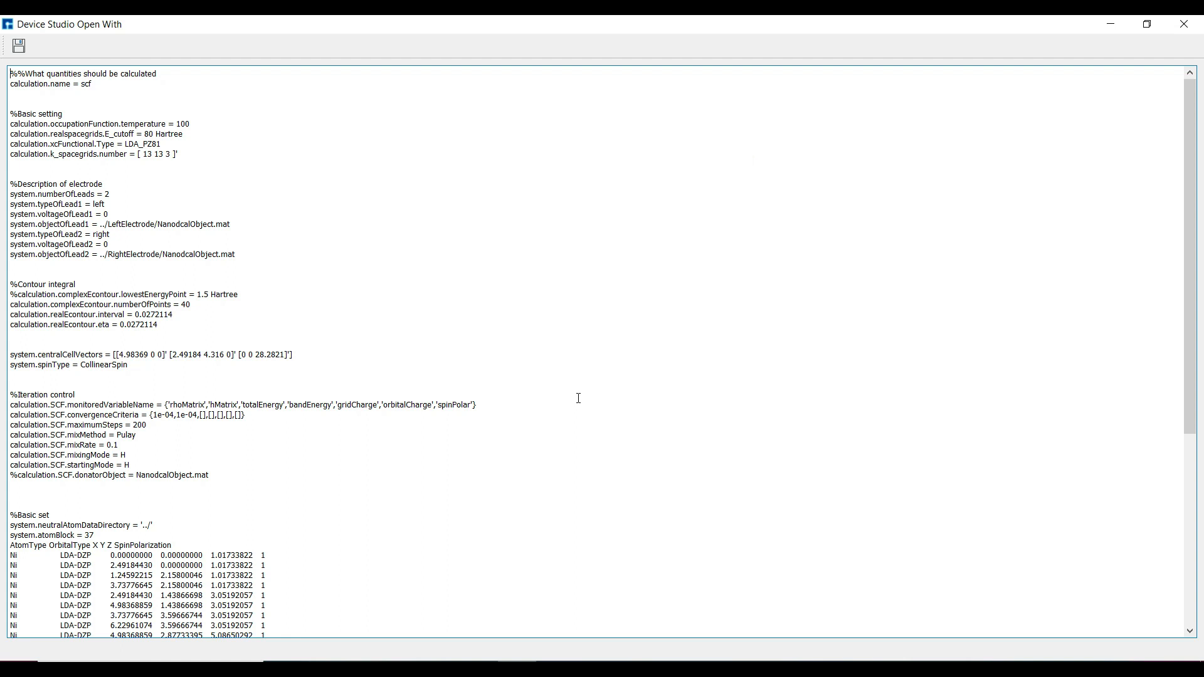
Examine the Device scf.input file, including its basic settings, electrode description, iteration control and list of atom coordinates
scroll(578, 398, down, 7)
scroll(578, 398, up, 6)
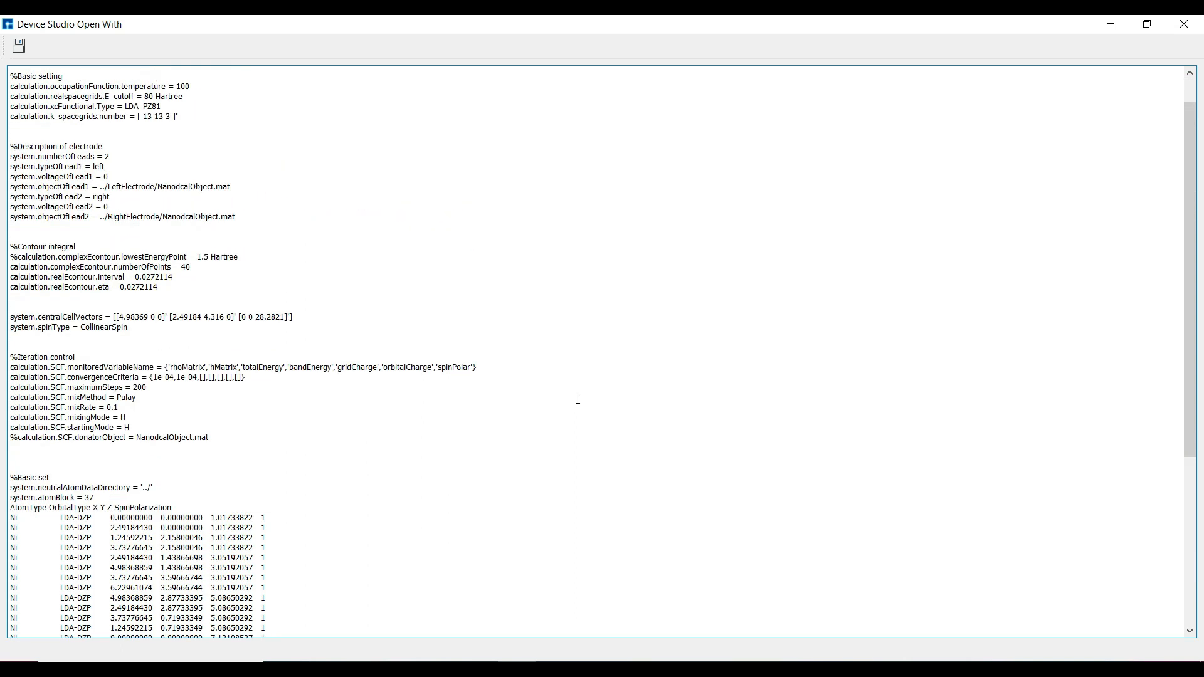
scroll(578, 399, up, 2)
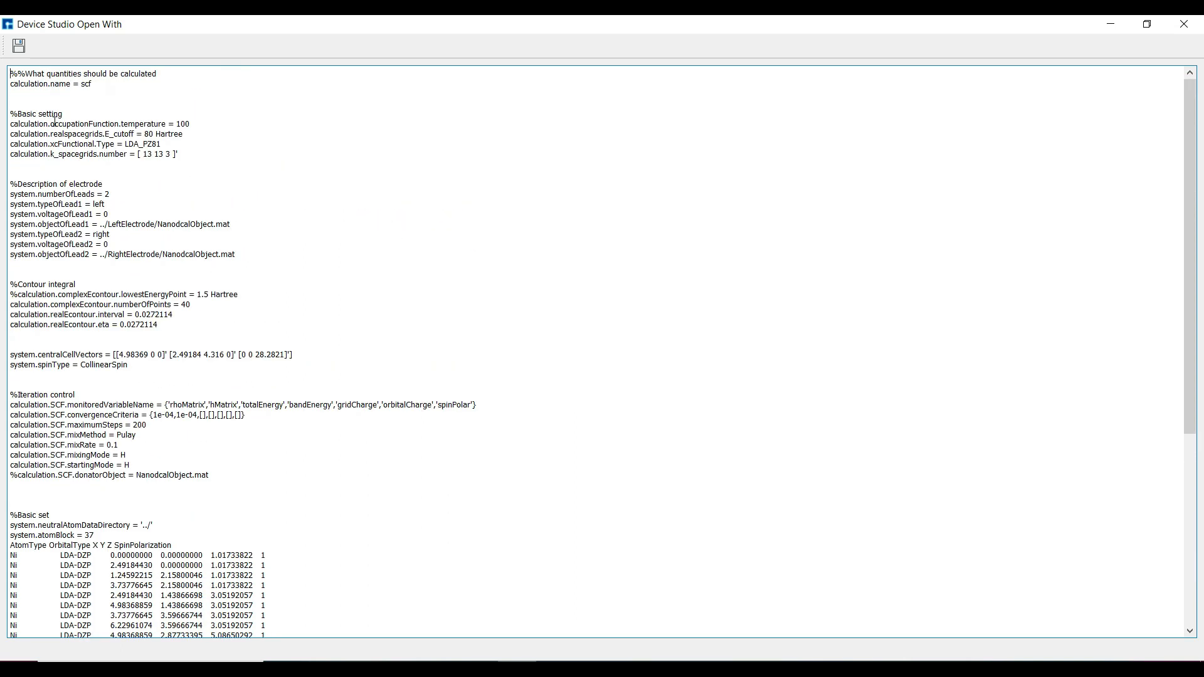
drag(10, 113, 151, 146)
drag(11, 184, 167, 278)
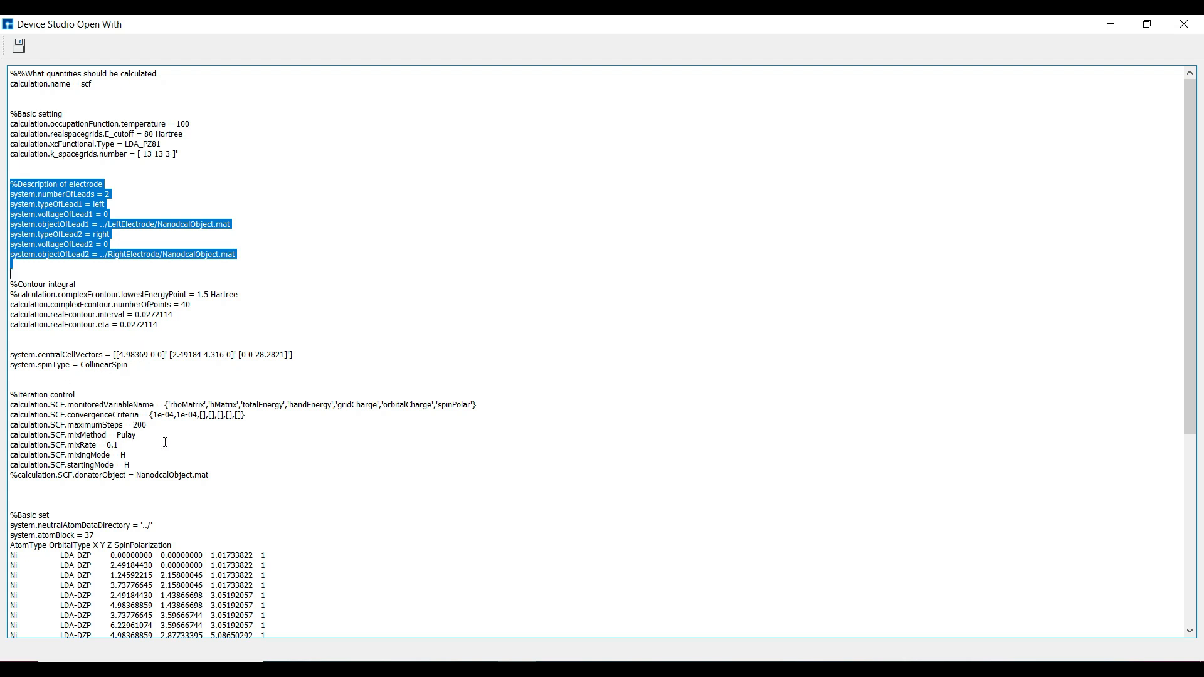
scroll(166, 442, down, 10)
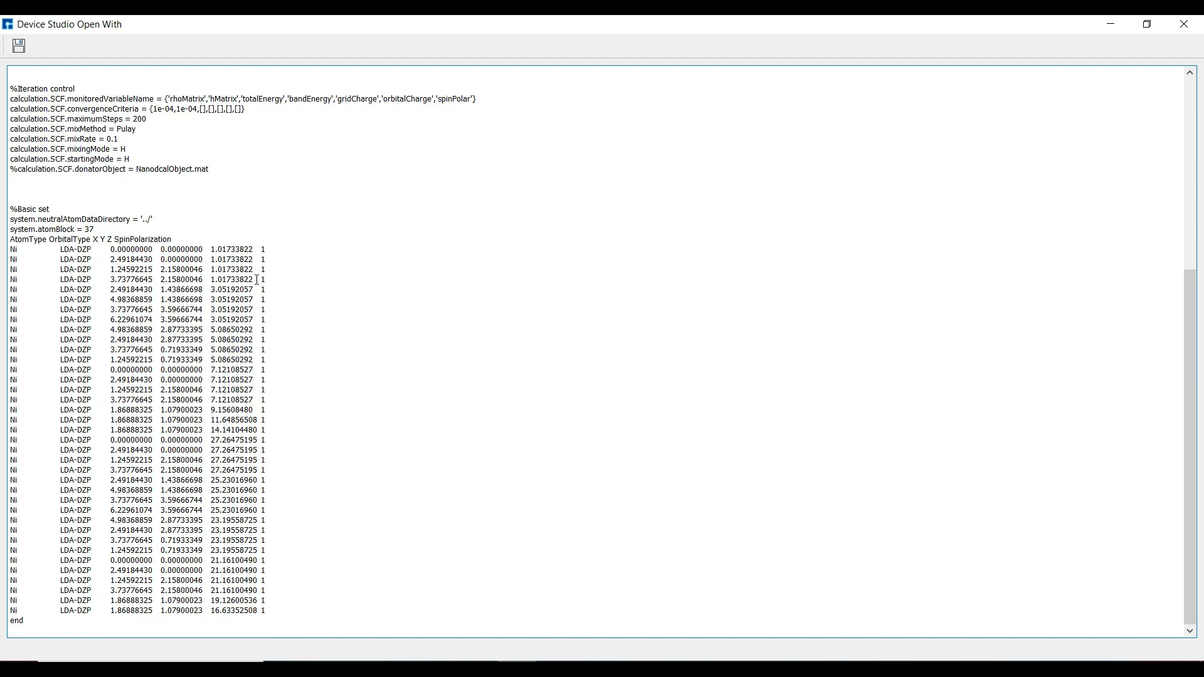
Close the opened Device scf.input text and run the LeftElectrode scf.input on MyComputer (127.0.0.1)
click(1184, 24)
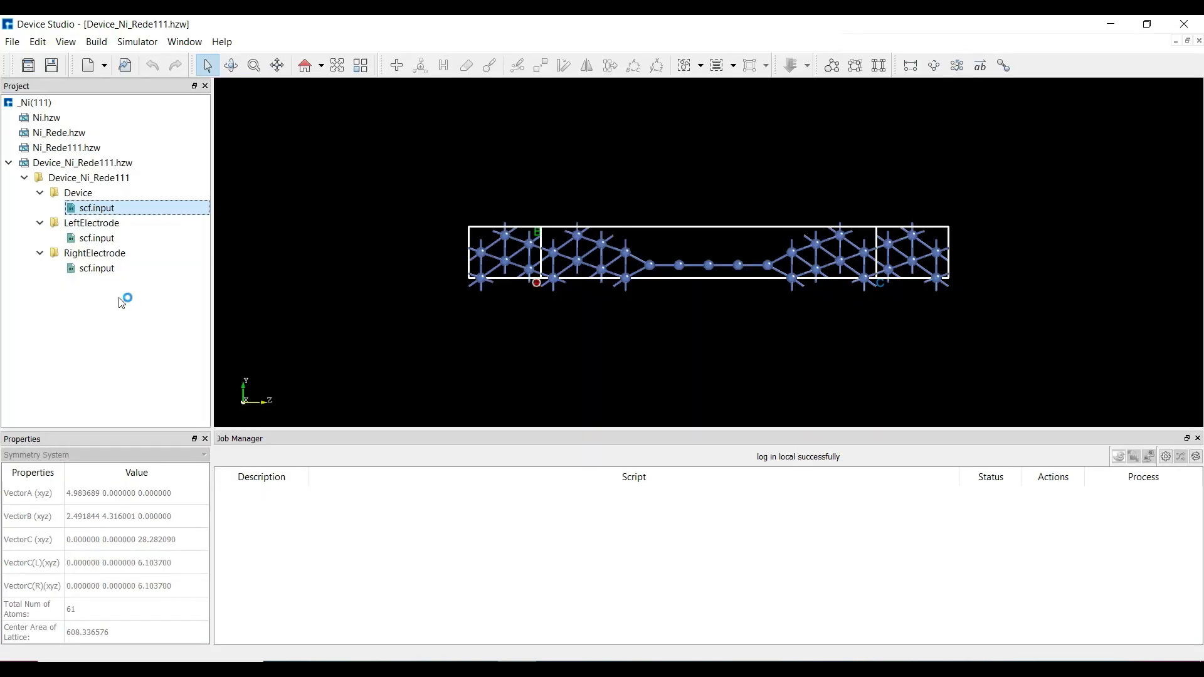
click(94, 240)
right_click(96, 240)
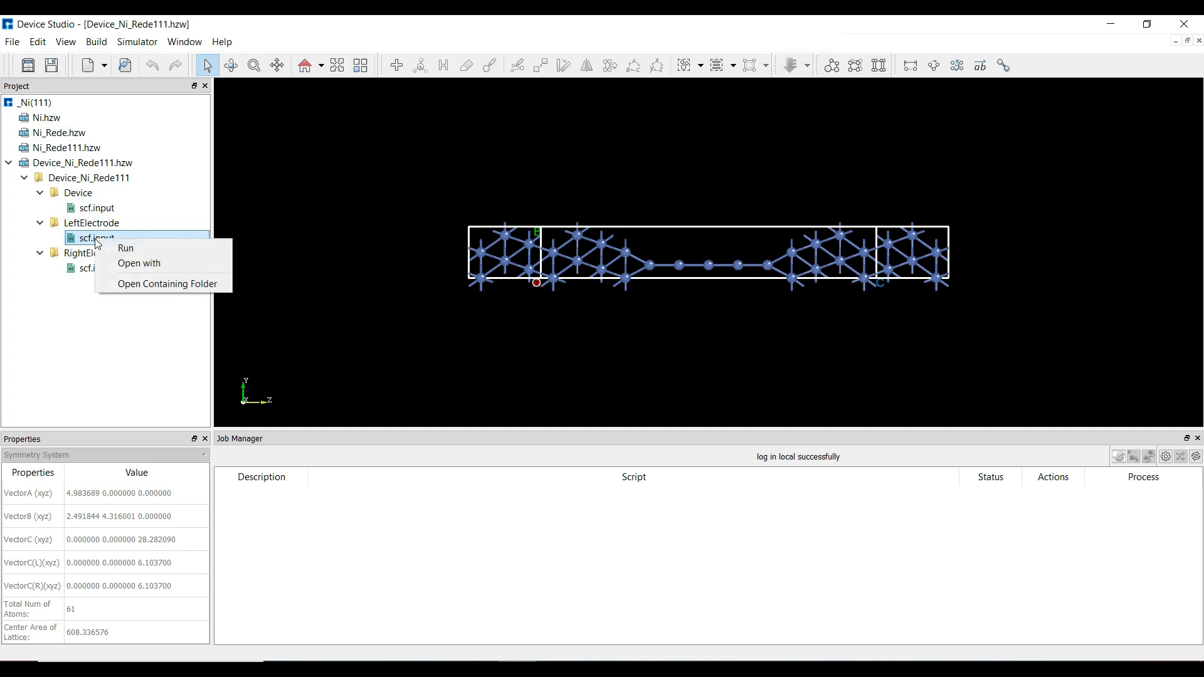
click(125, 249)
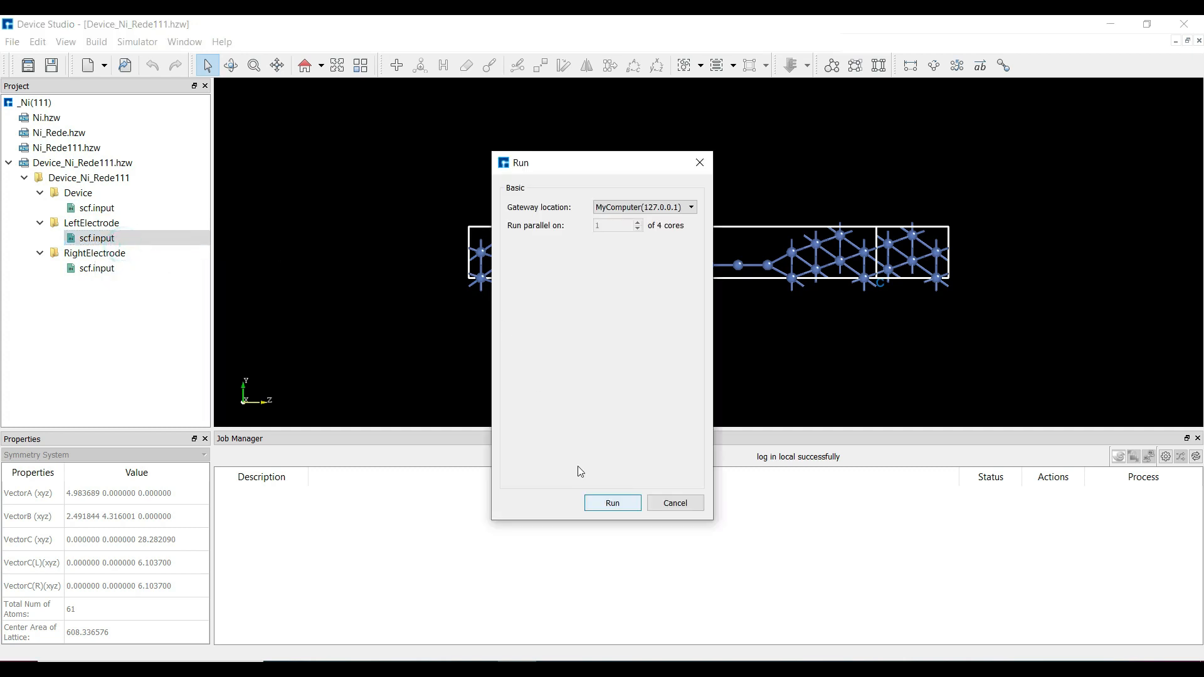
click(609, 502)
Run the RightElectrode scf.input with the same local gateway
click(101, 275)
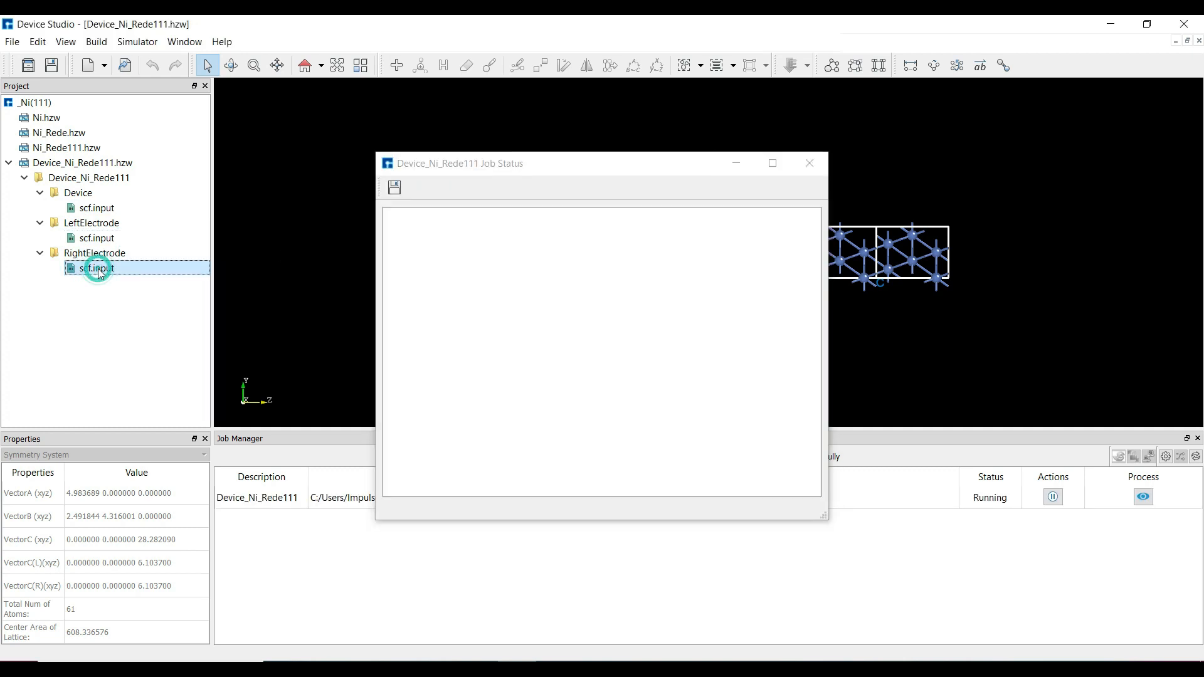
right_click(101, 274)
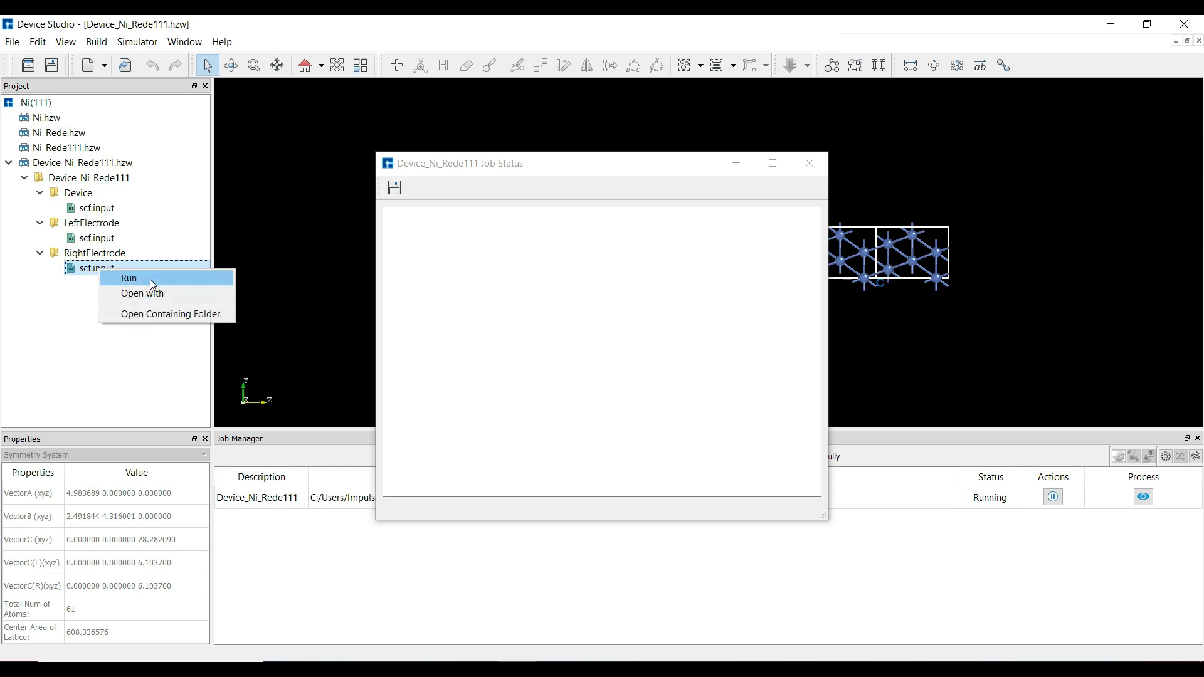
click(149, 277)
click(611, 503)
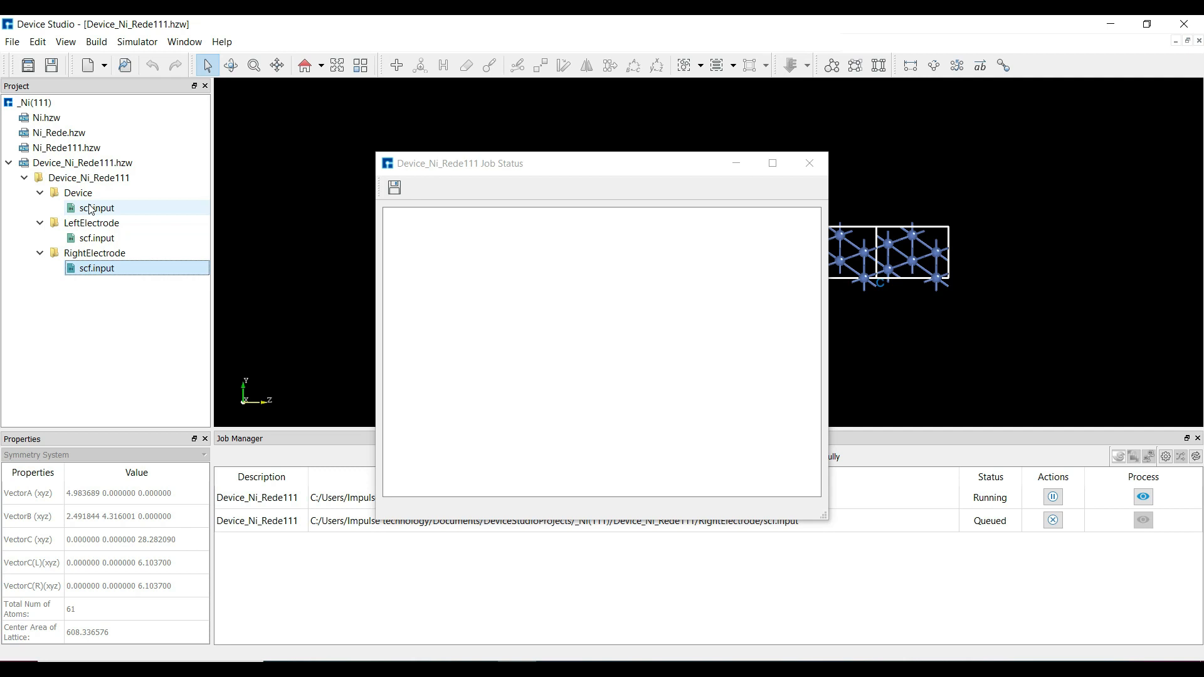
Run the Device scf.input as the third local job
right_click(91, 209)
click(110, 215)
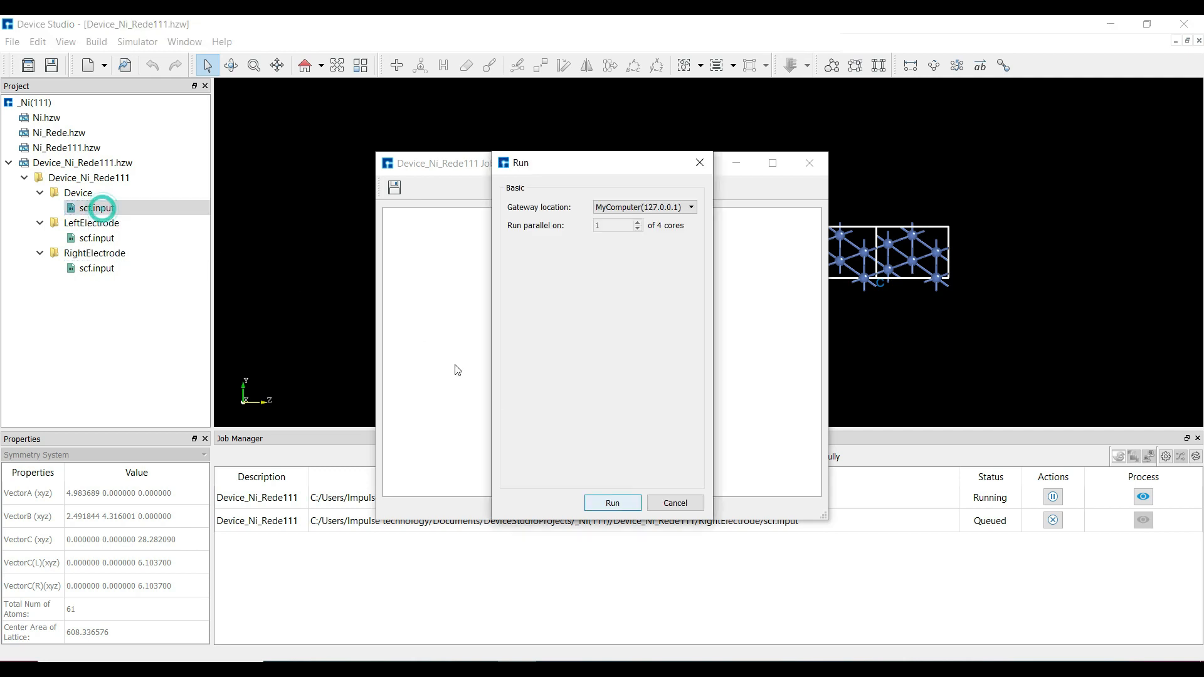
click(597, 504)
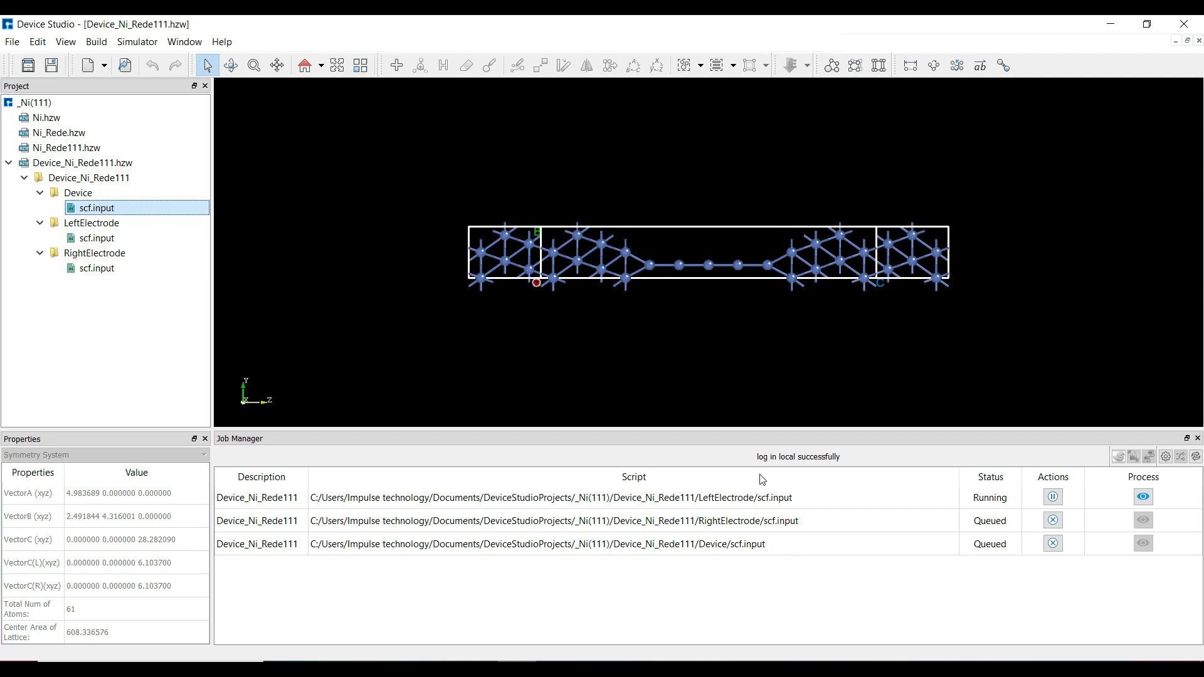
click(323, 212)
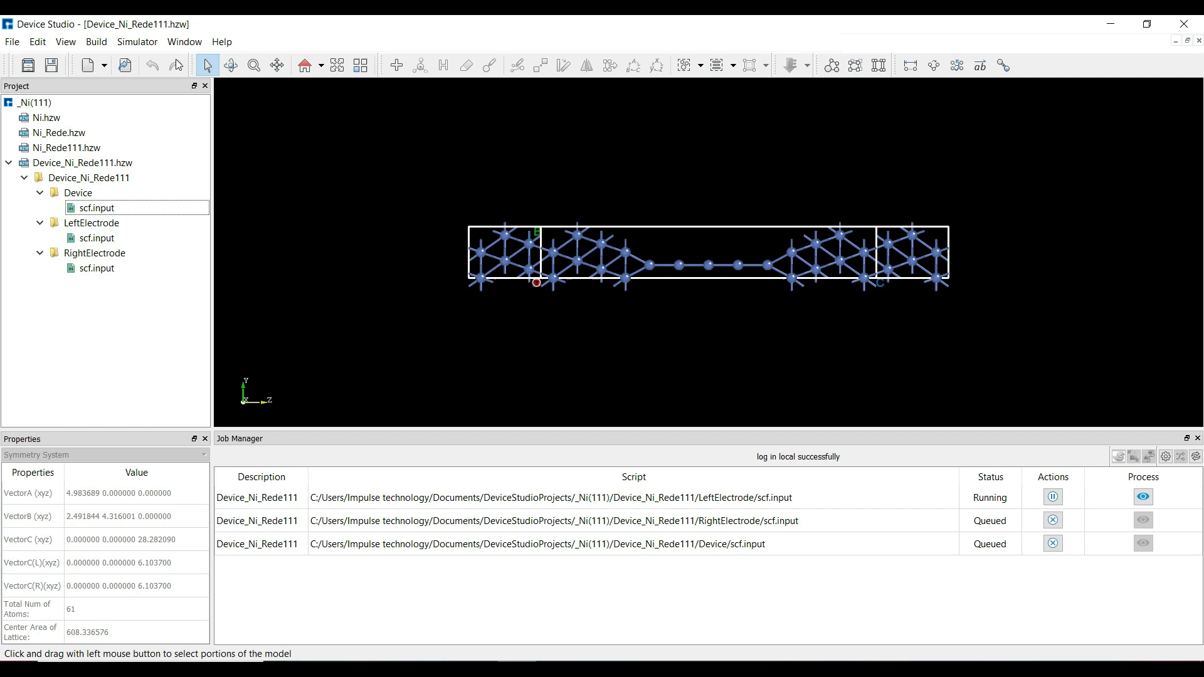
Generate Nanodcal analysis files for the device with DensityOfStates, EffectivePotential, TotalEnergy and ScatteringStates selected
click(137, 42)
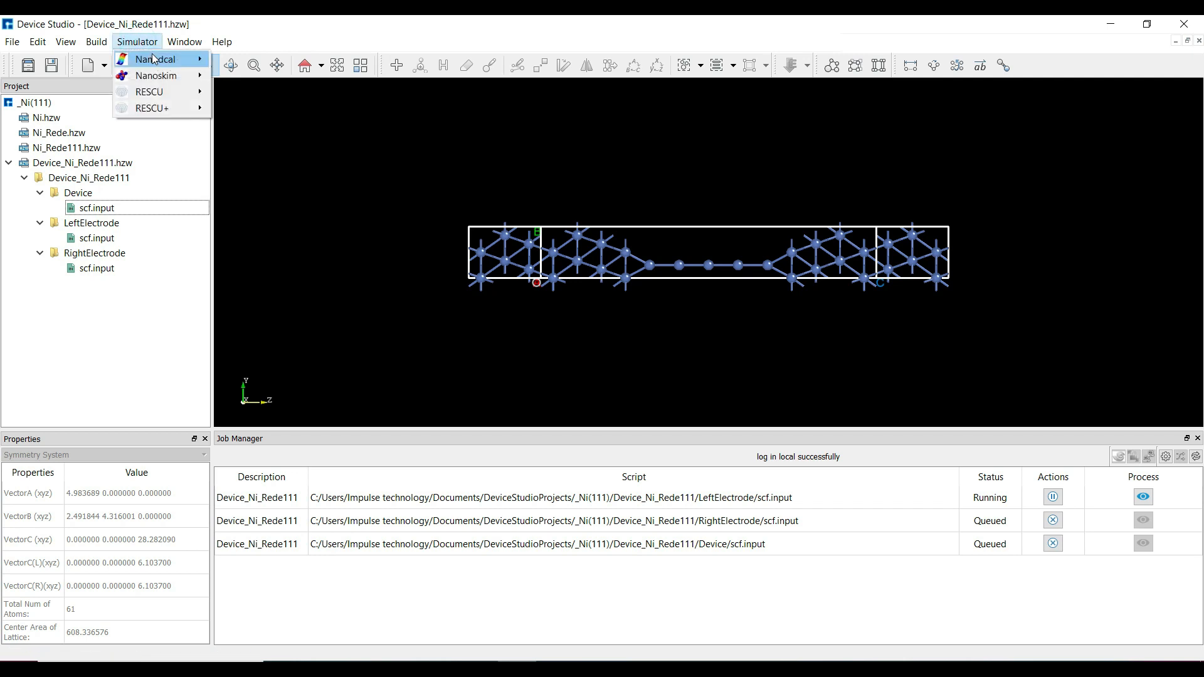
click(157, 59)
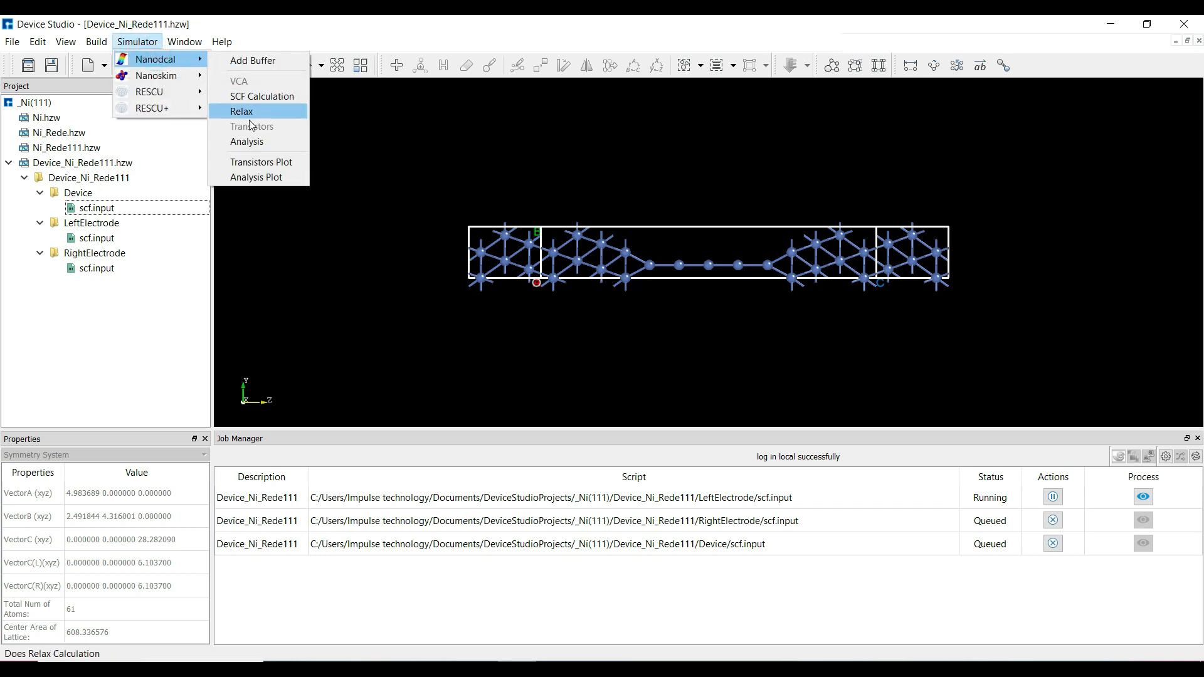
click(249, 143)
drag(574, 136, 618, 116)
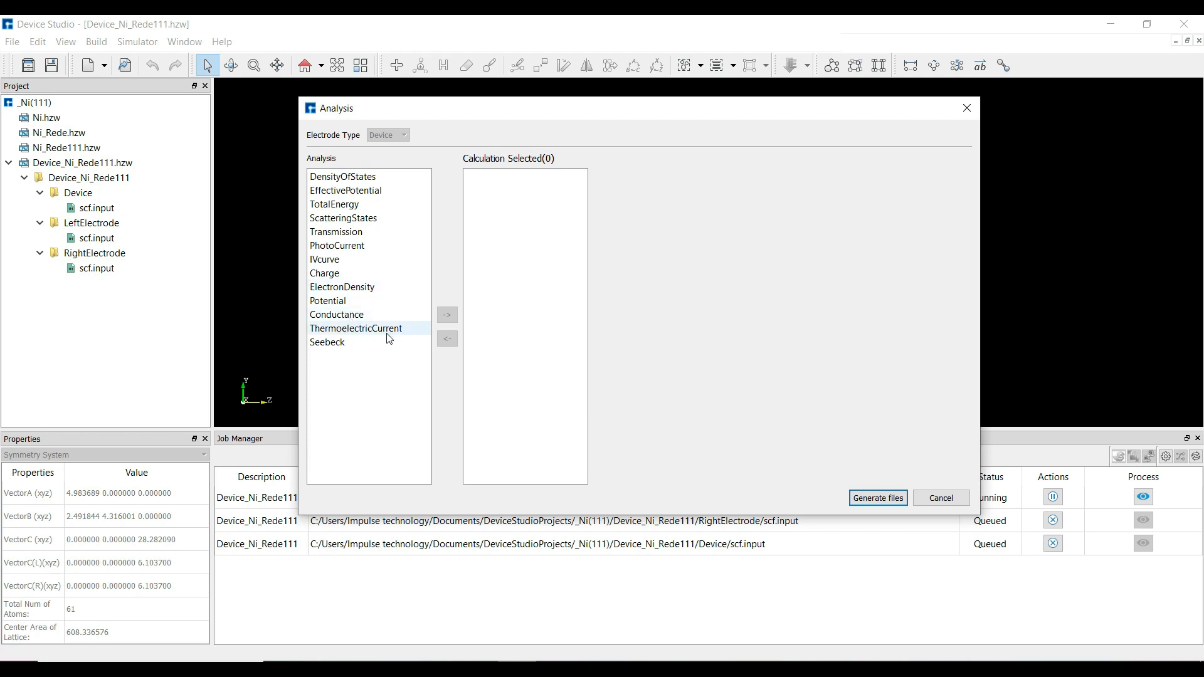
double_click(359, 177)
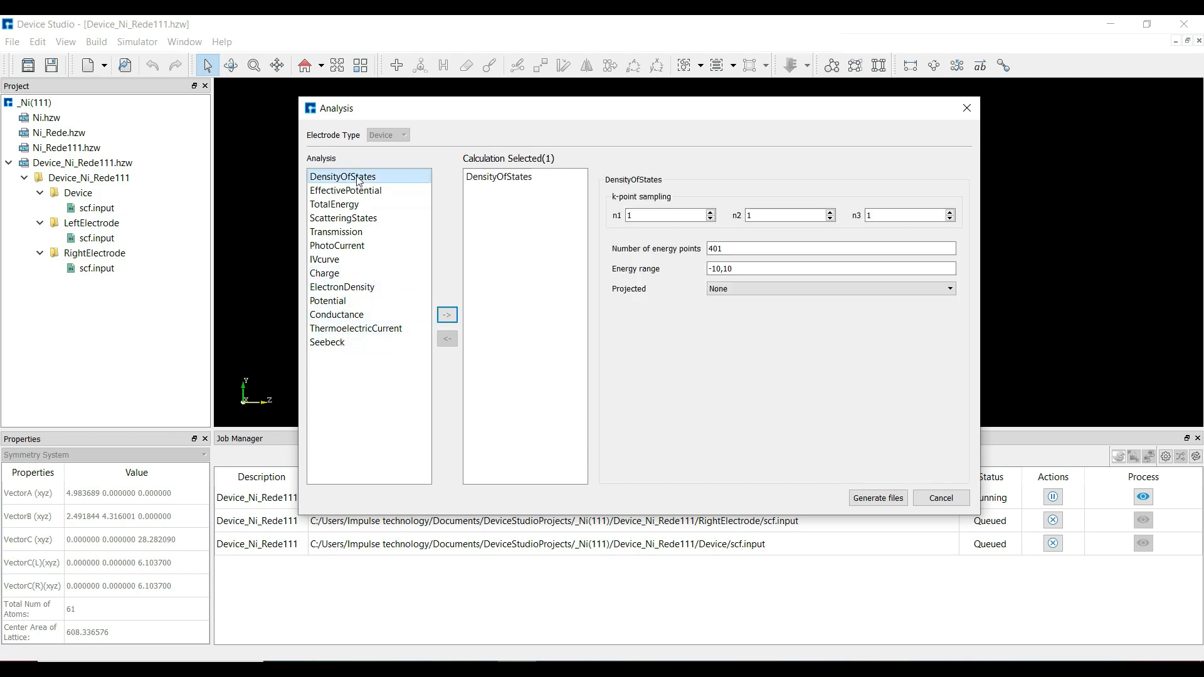
double_click(360, 191)
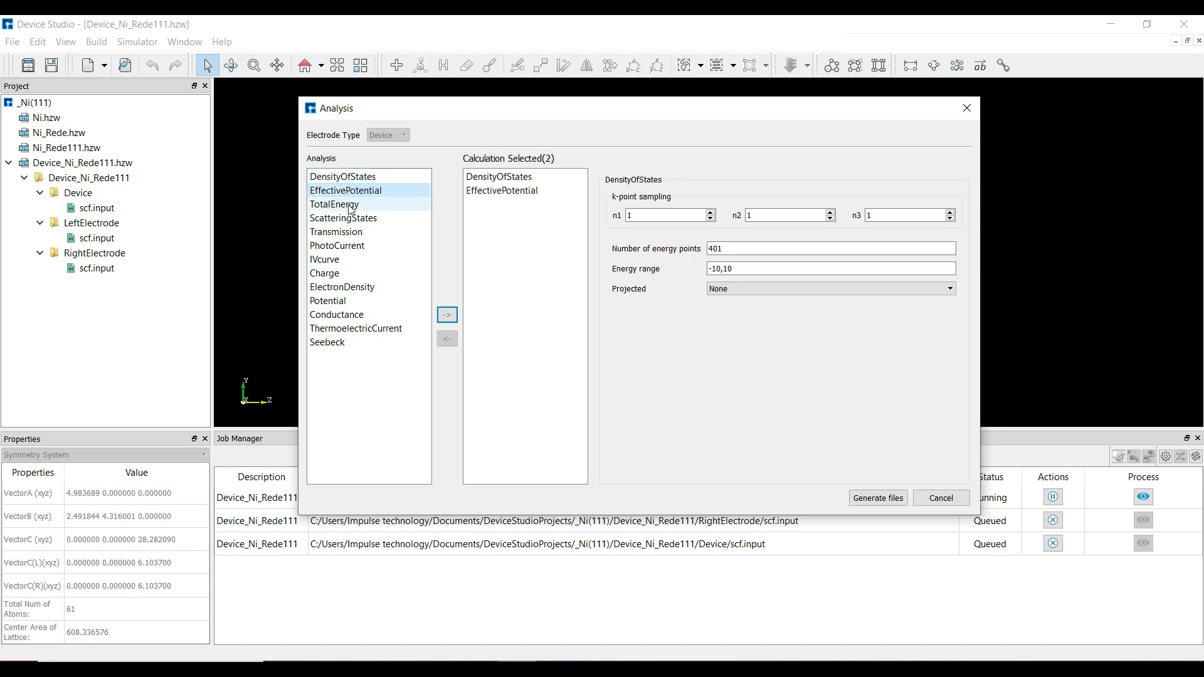
double_click(351, 205)
double_click(345, 219)
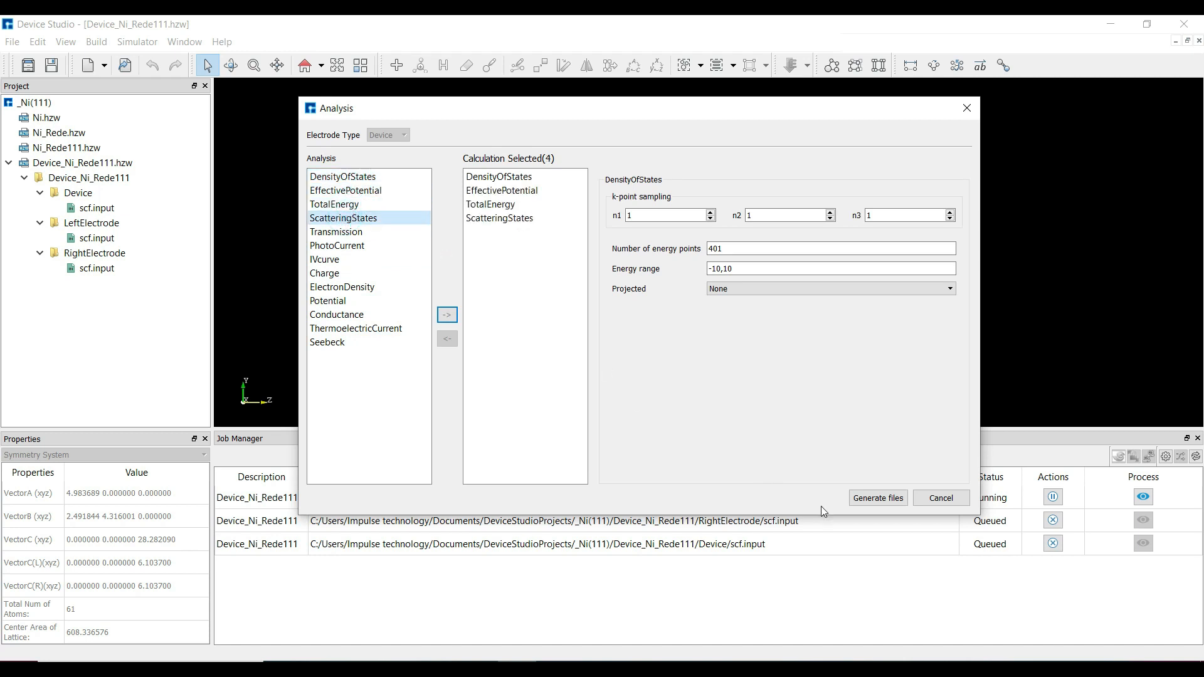
click(877, 497)
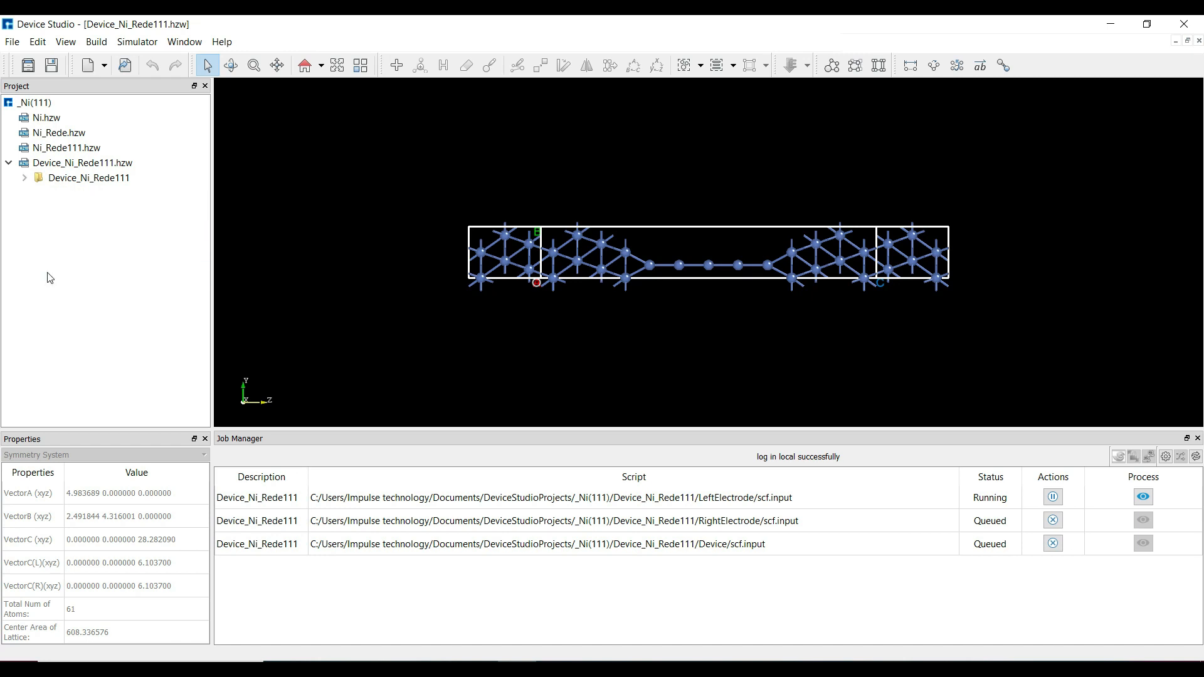
Start a new crystal with lattice lengths a 2.4928 Å, b 10 Å and c 10 Å and all angles 90°
click(96, 42)
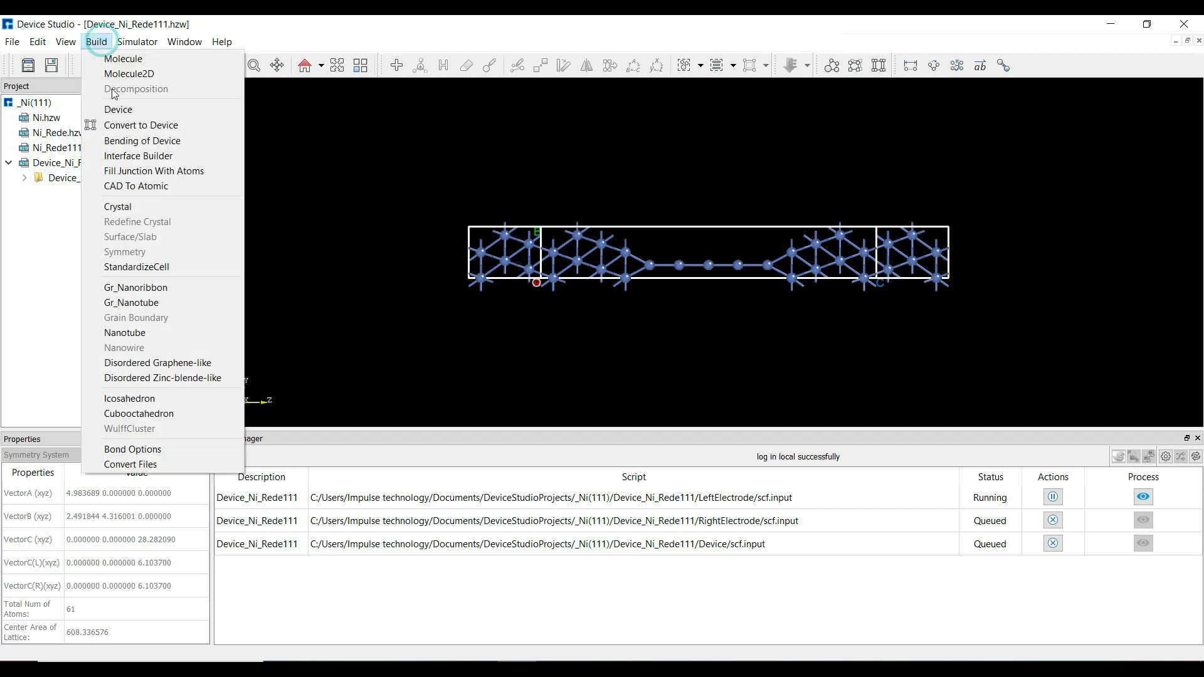
click(113, 207)
drag(580, 162, 604, 122)
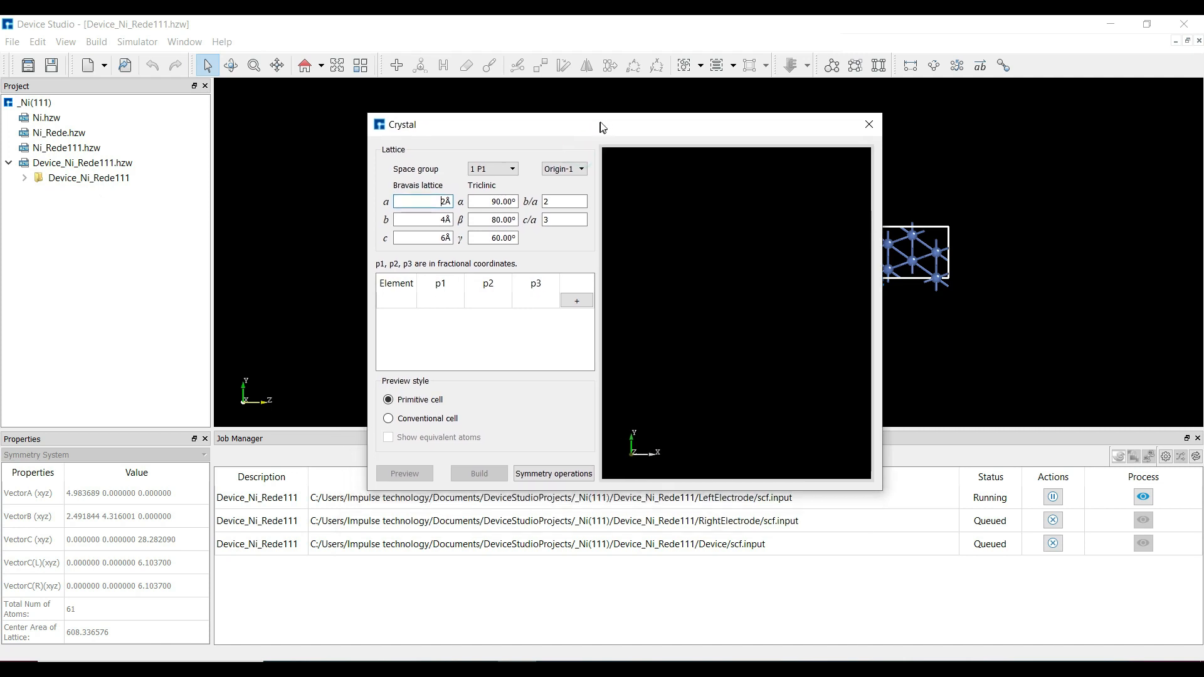
click(514, 163)
click(507, 136)
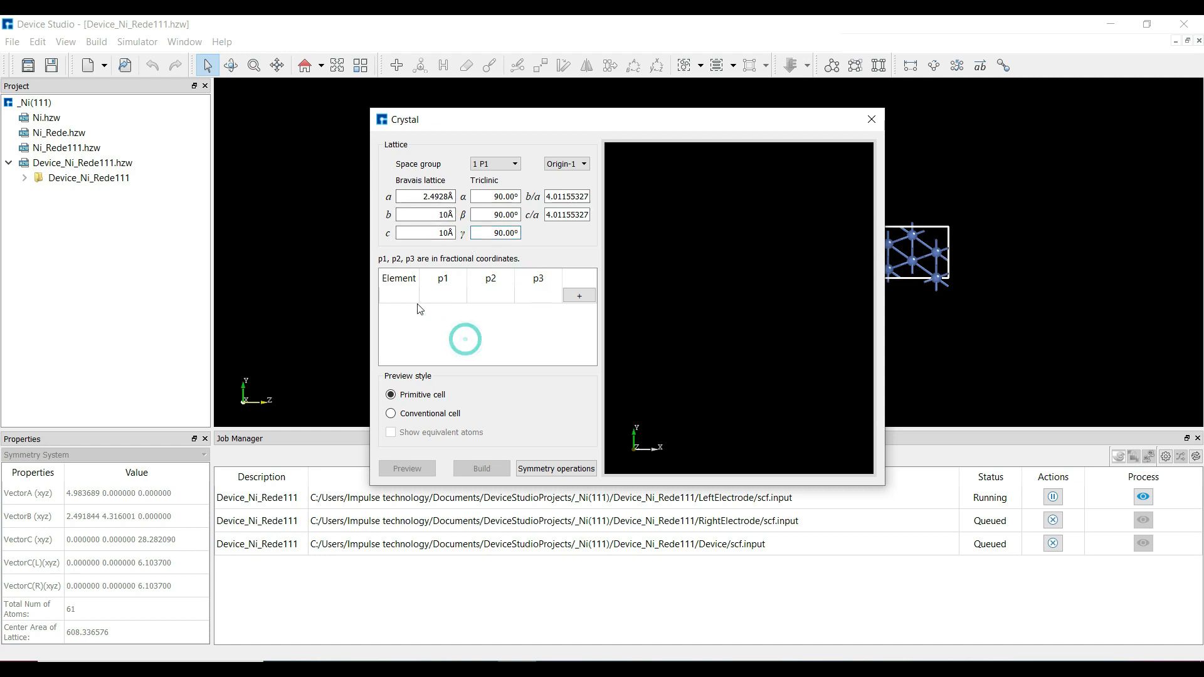
Add one Ni atom at fractional coordinates 0, 0, 0 and build the crystal
click(584, 297)
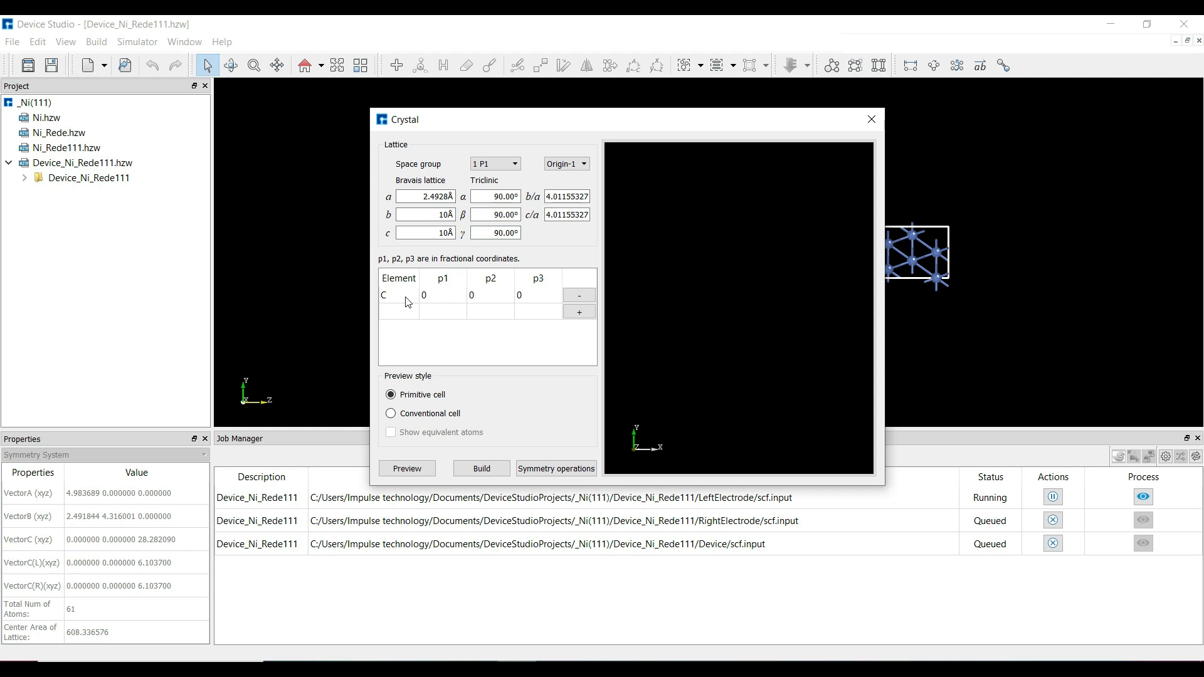
double_click(408, 302)
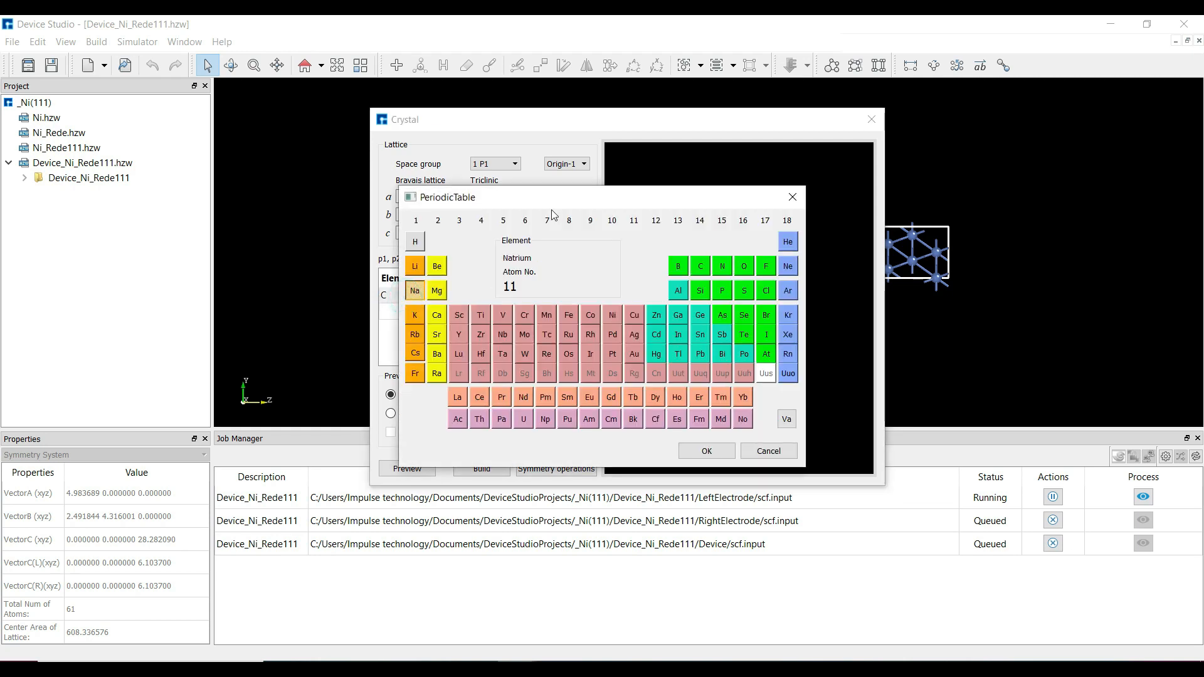
drag(582, 201, 603, 174)
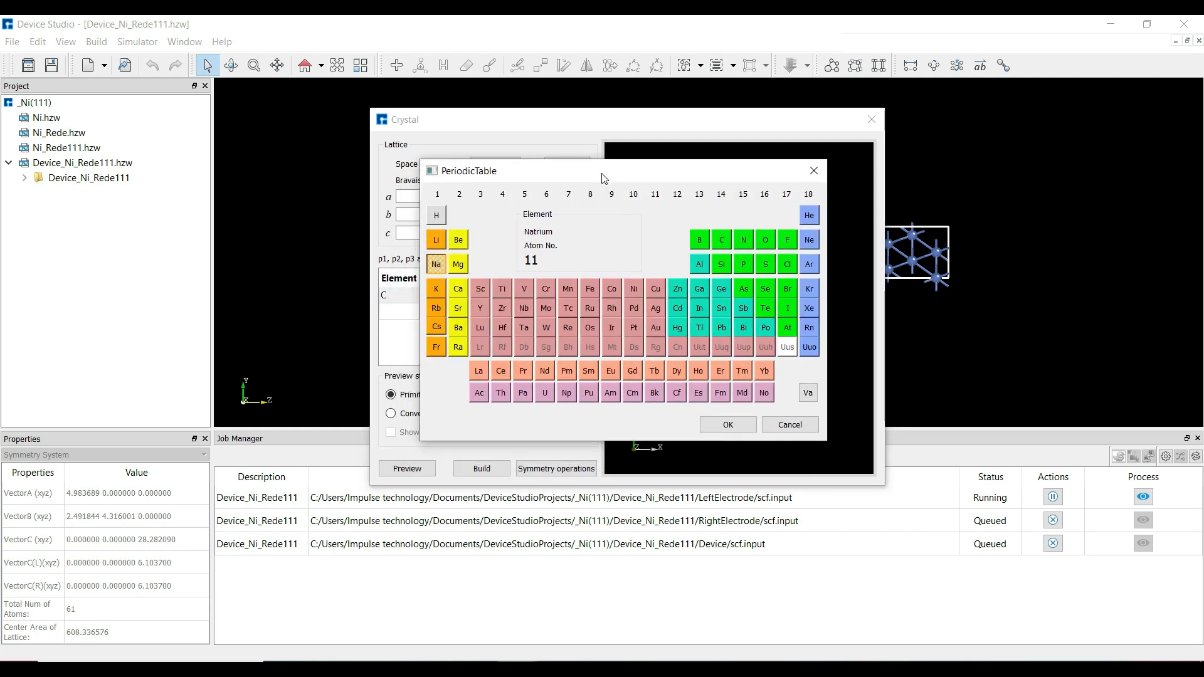
click(632, 291)
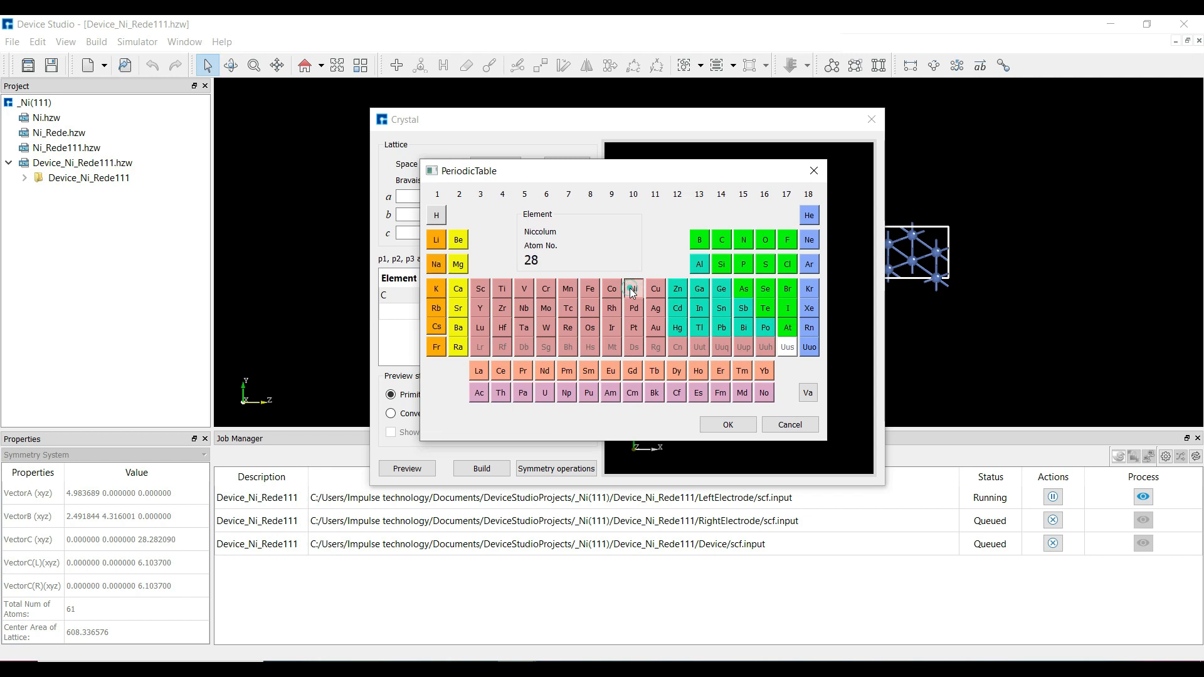
click(709, 426)
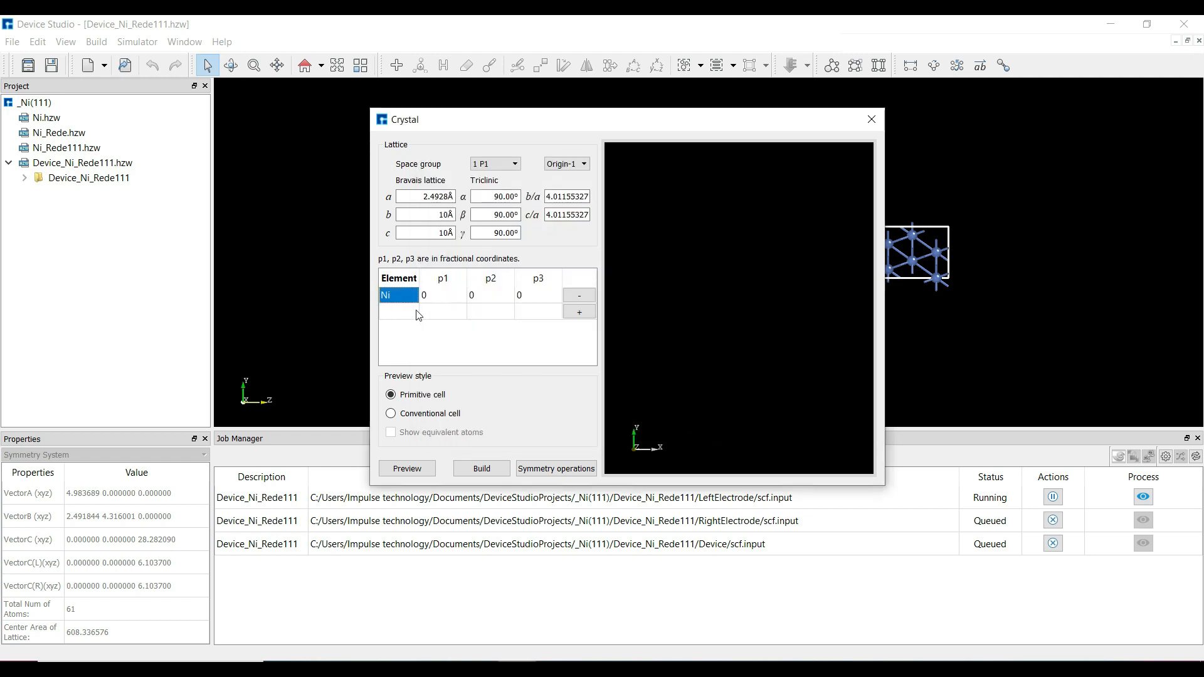
click(414, 339)
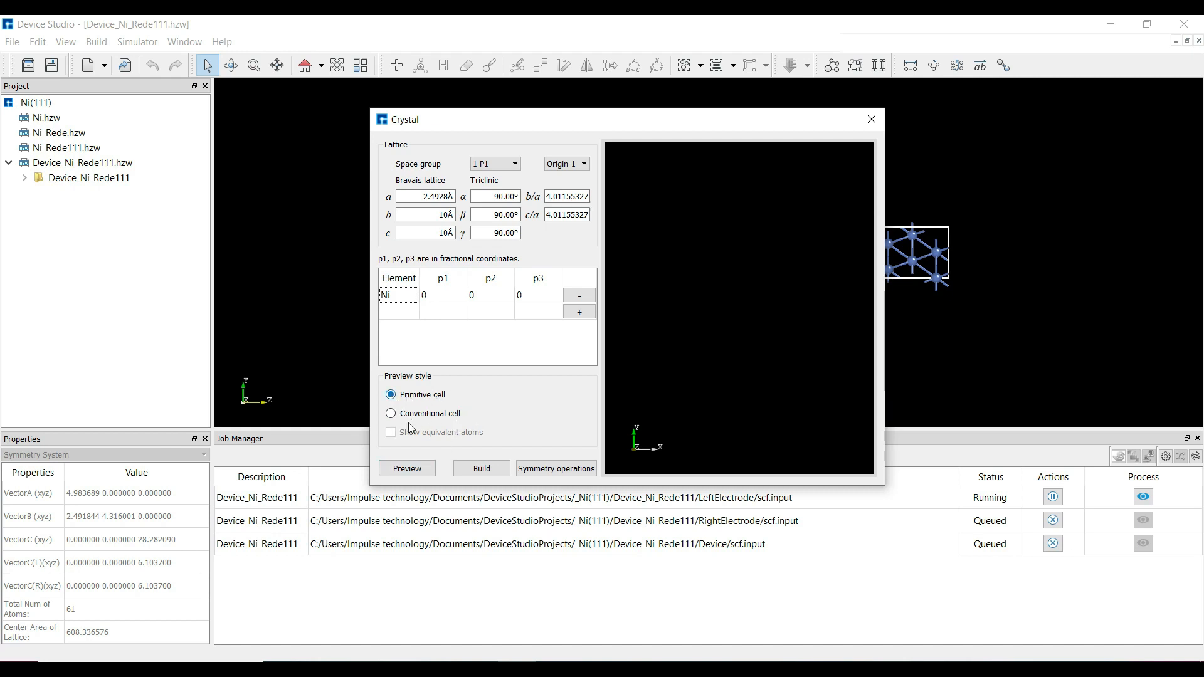
click(409, 468)
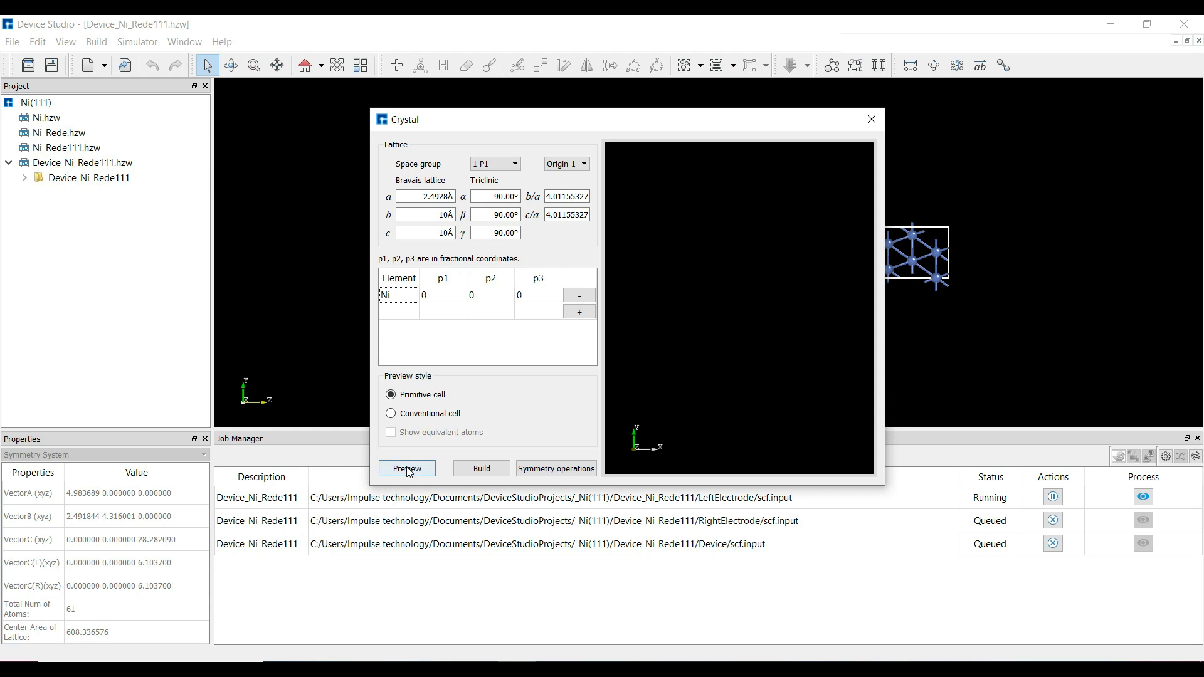
click(482, 469)
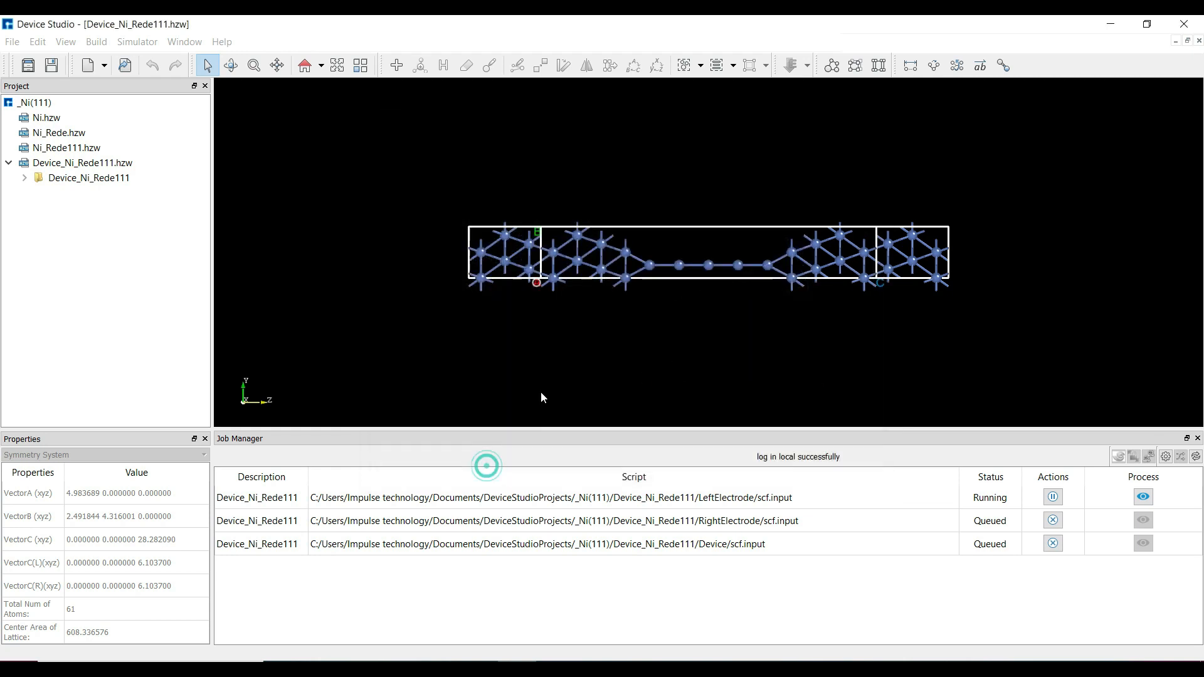
Show the crystal in the xy view and centre the Ni atom in its cell
click(320, 68)
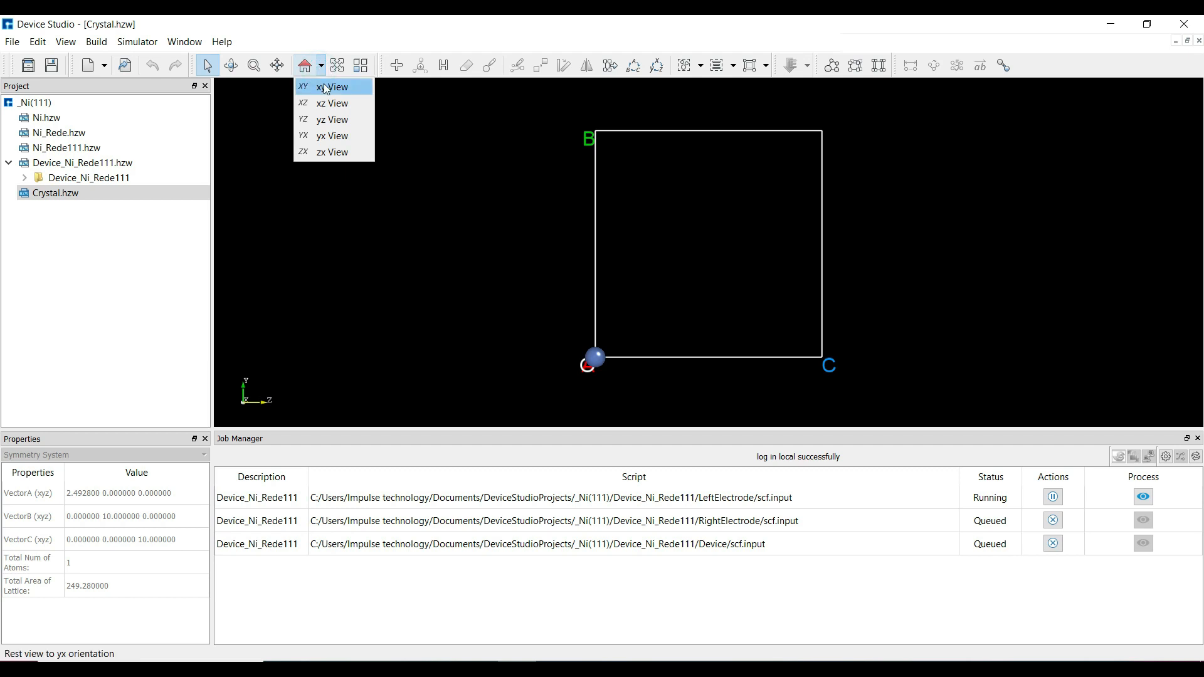
click(327, 88)
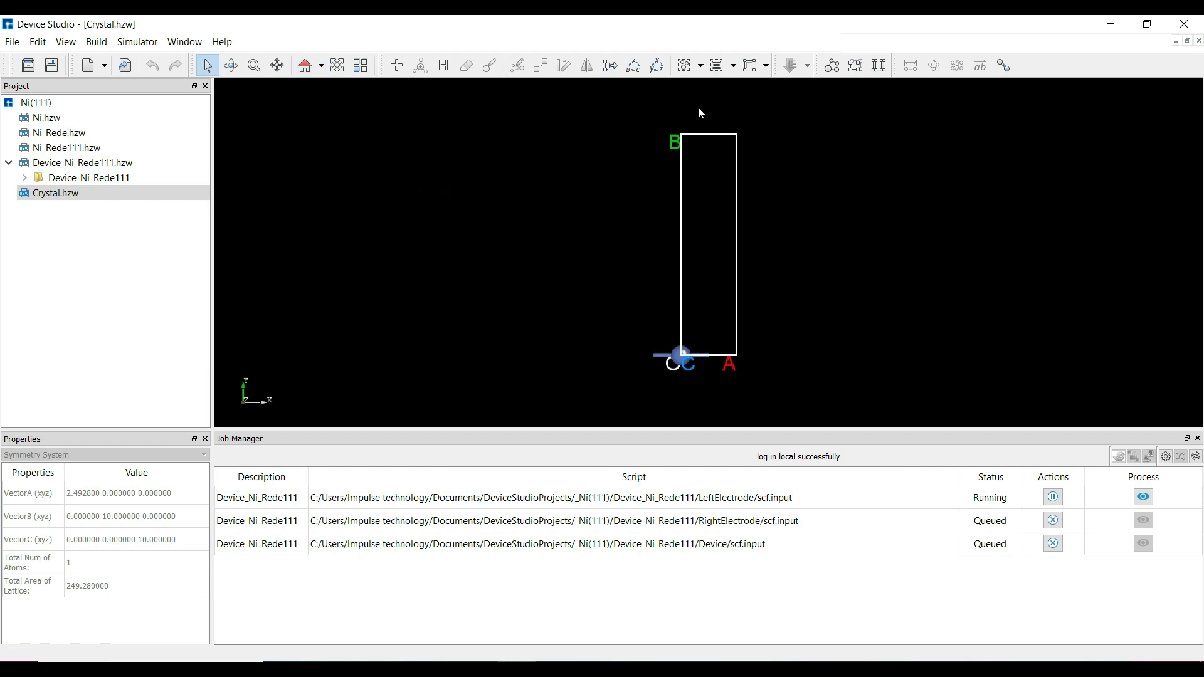
click(717, 65)
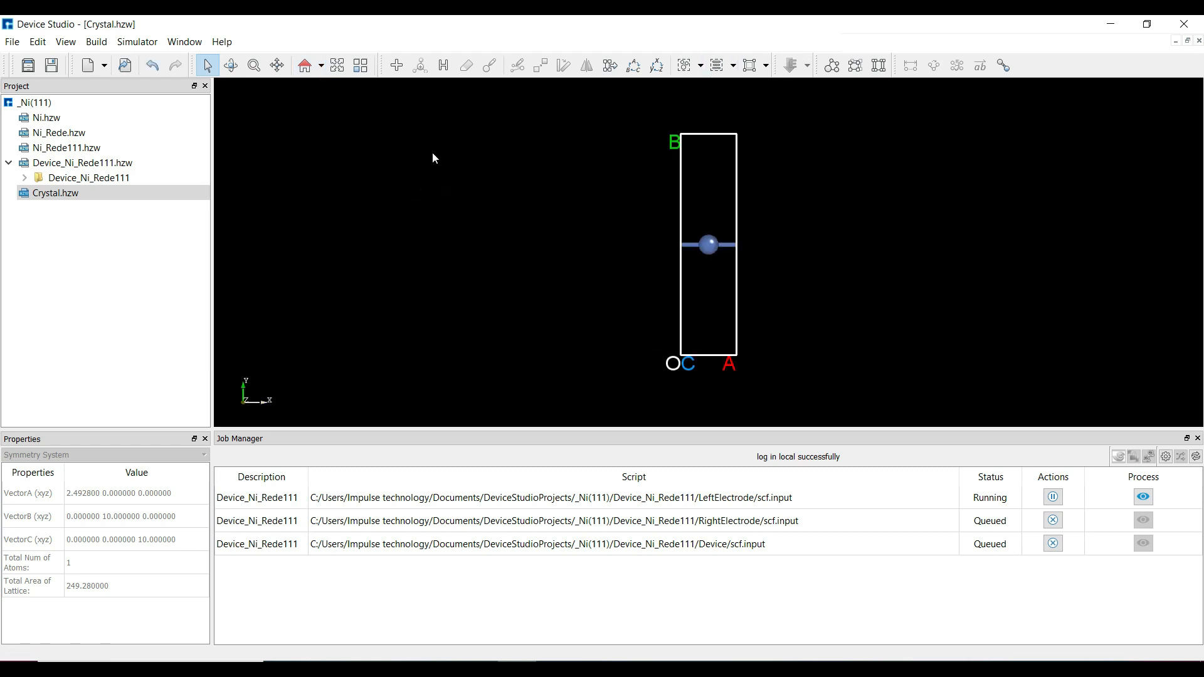
Open a Nanodcal SCF calculation for the Ni chain crystal and set its spin type to GeneralSpin
click(139, 45)
mouse_move(154, 59)
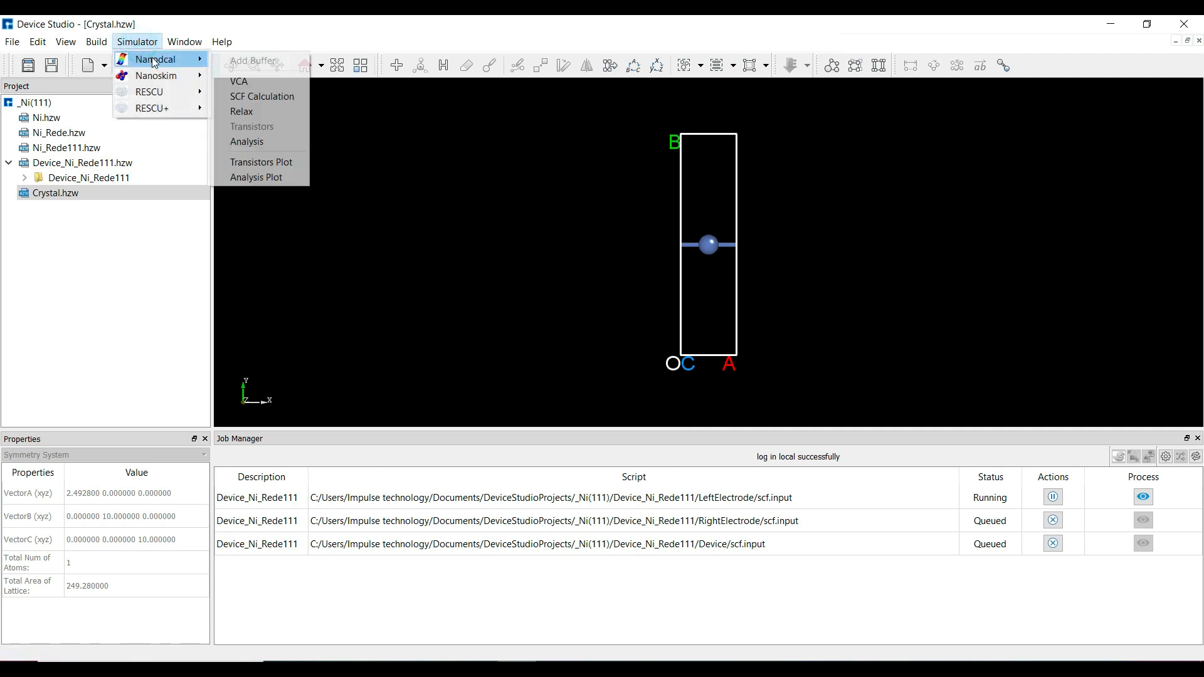
click(254, 97)
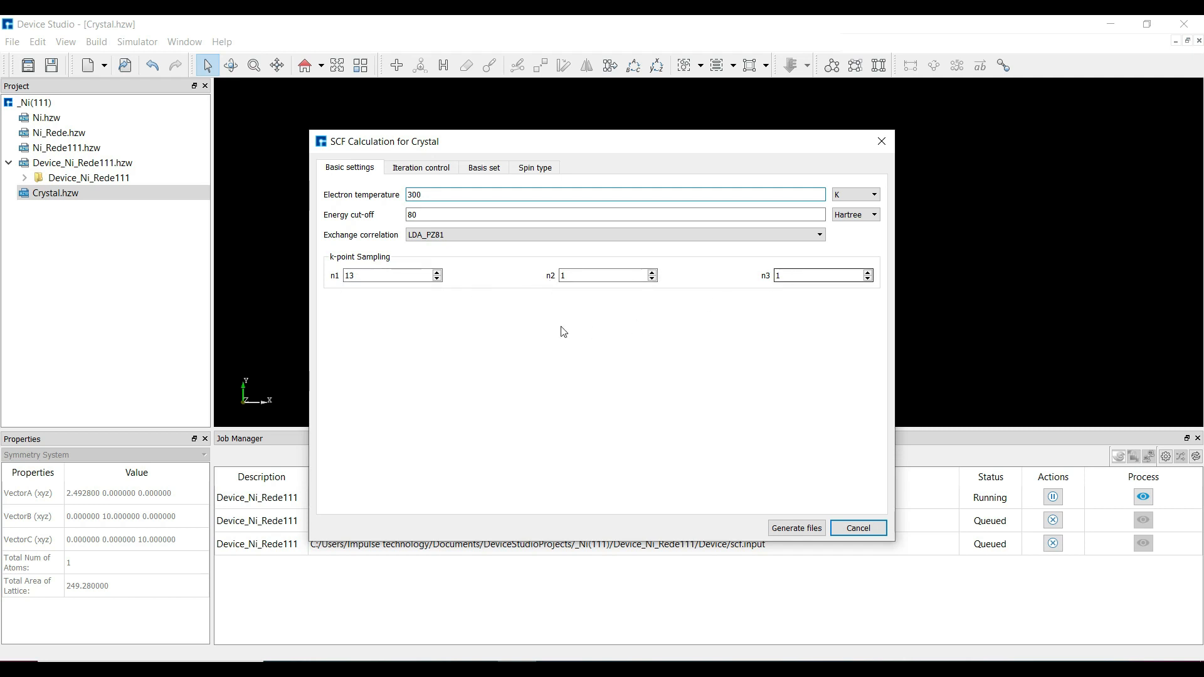
click(527, 166)
click(419, 195)
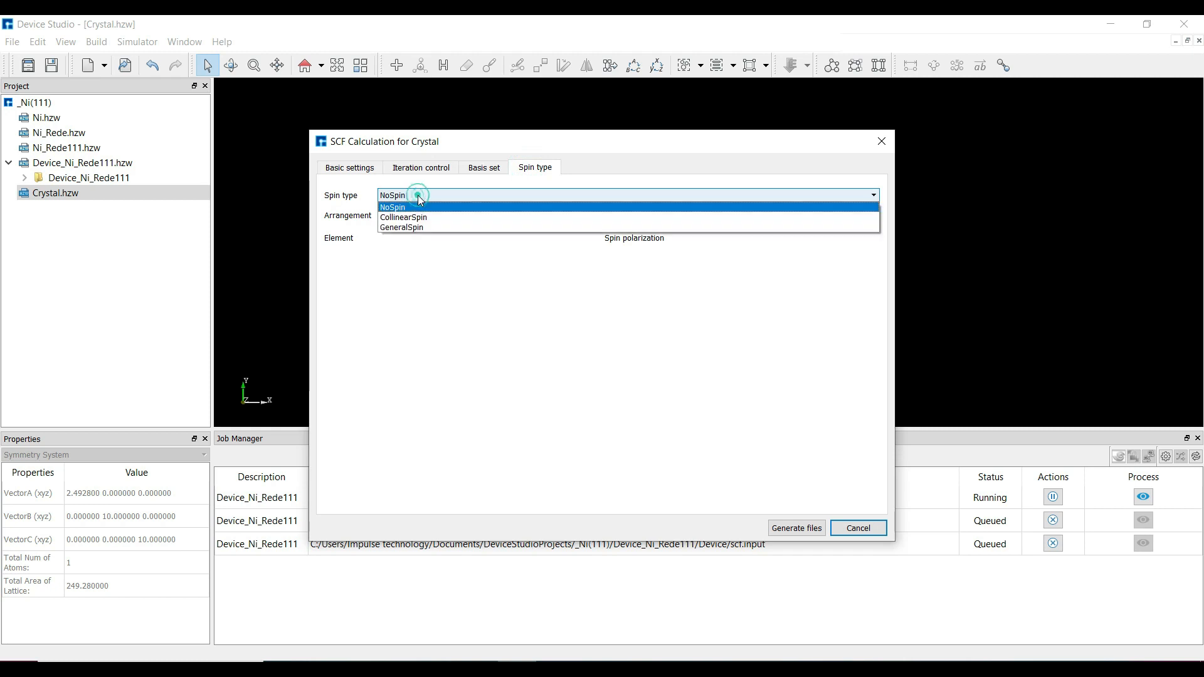
click(411, 228)
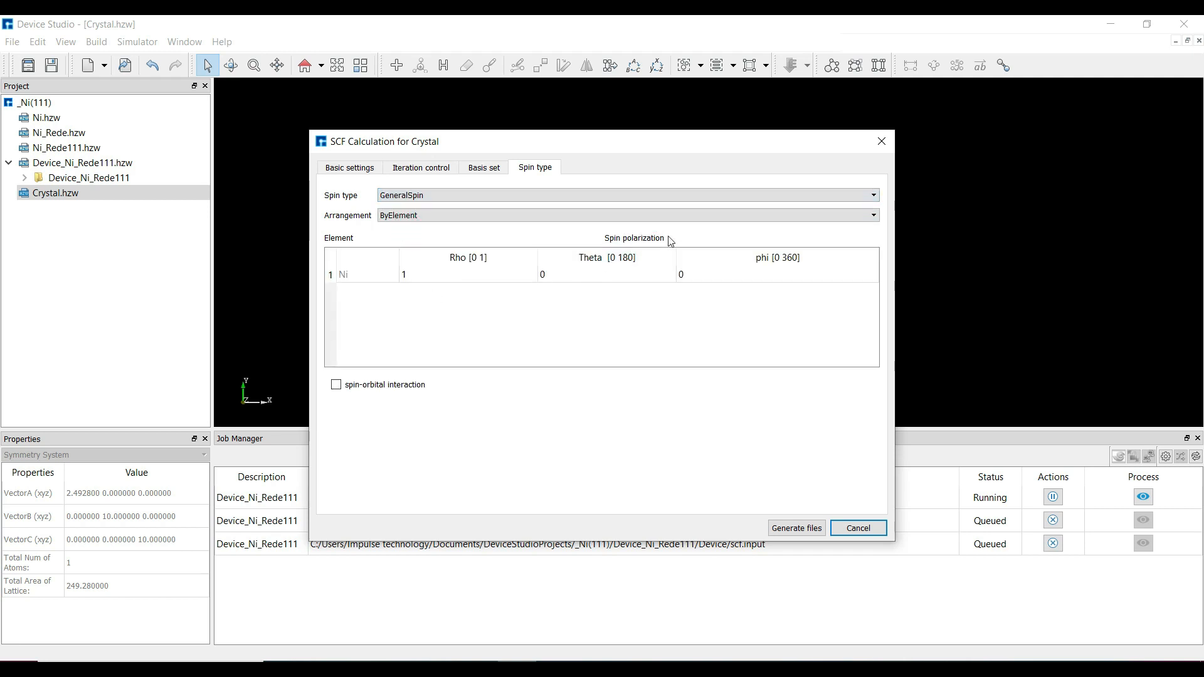
Set the Rho spin polarization of Ni to 0.3 and generate the SCF input file
double_click(465, 274)
text(0.3)
click(784, 528)
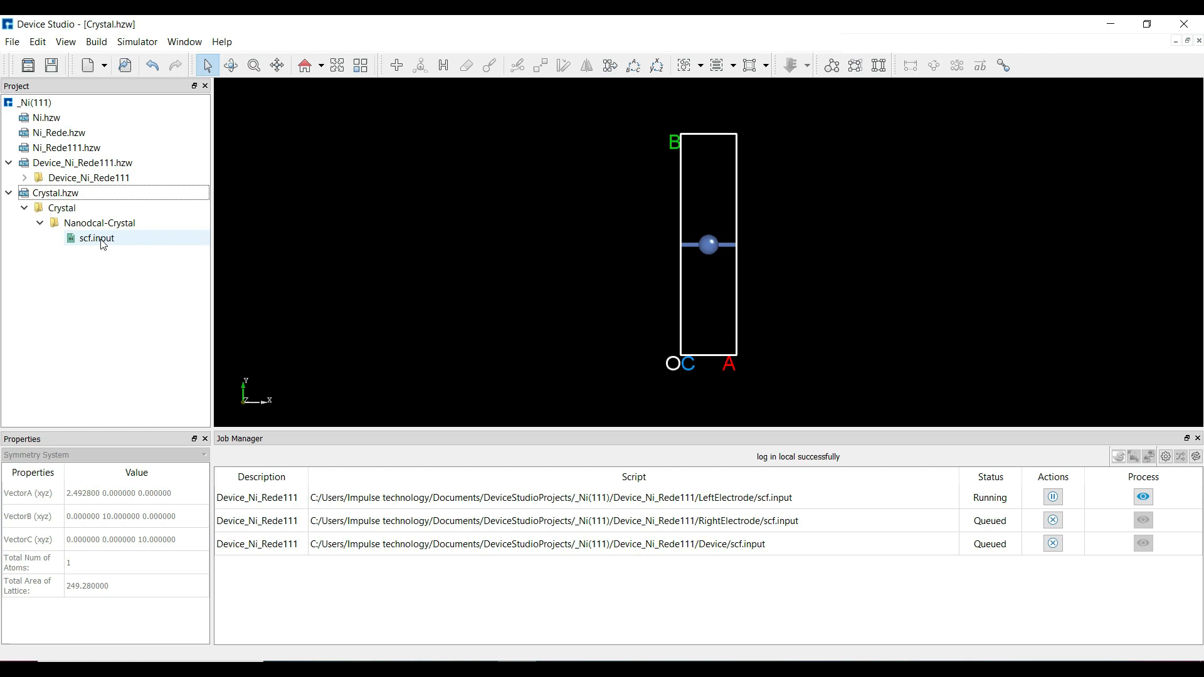
Run the SCF calculation of the Ni chain crystal from its scf.input file
click(100, 241)
right_click(99, 242)
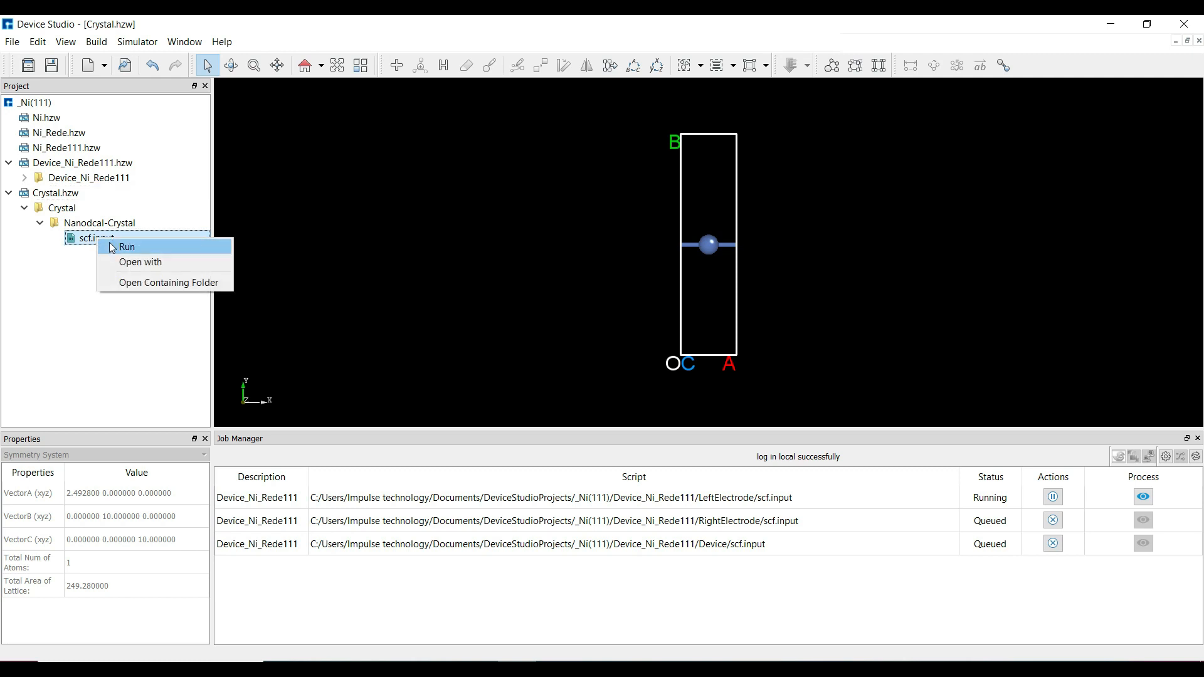
click(118, 248)
click(609, 501)
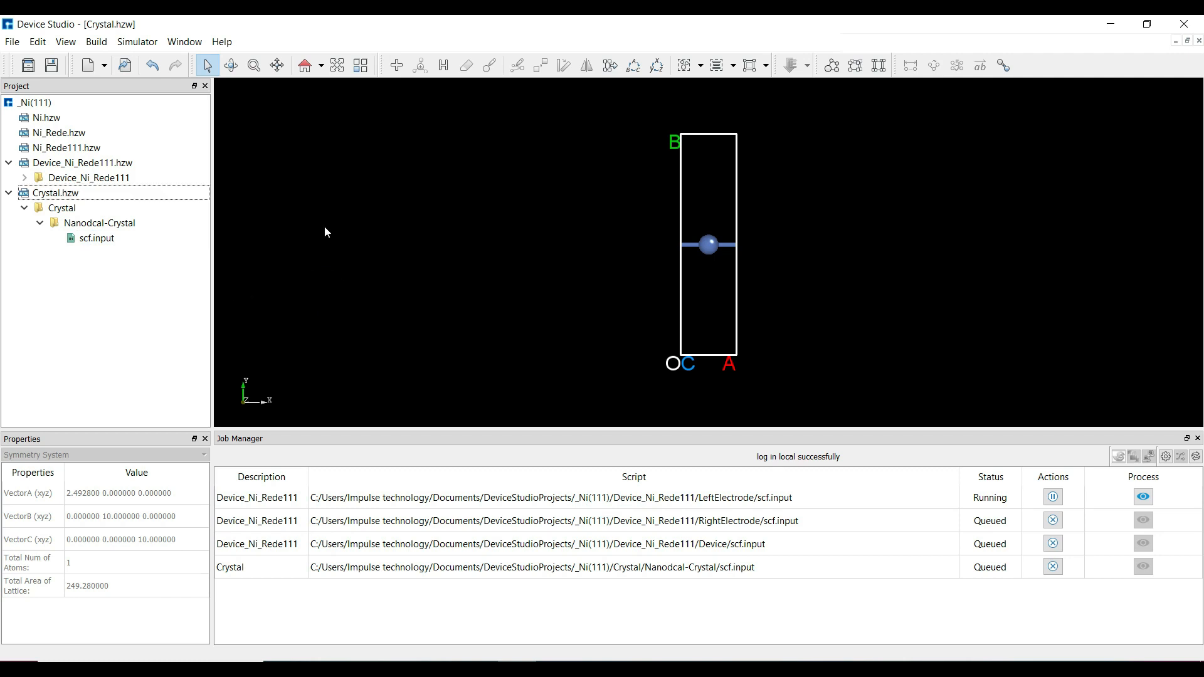
Generate a Nanodcal BandStructure analysis input for the crystal along G X with 200 k-points
click(136, 44)
mouse_move(141, 58)
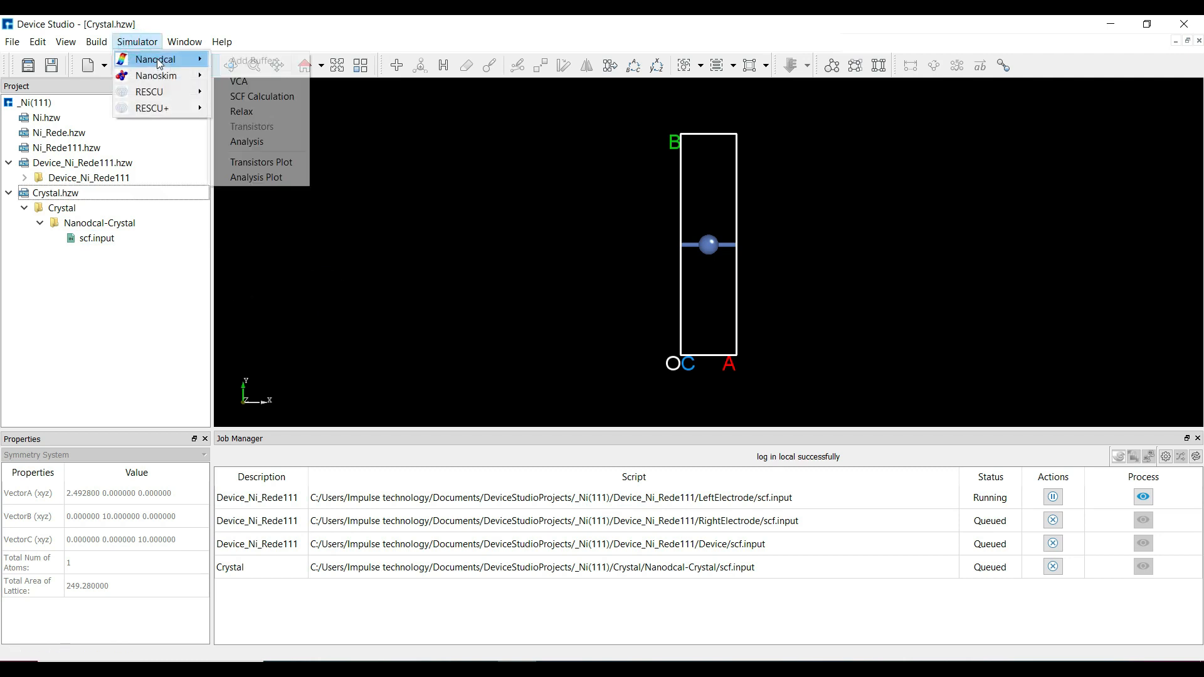
click(248, 142)
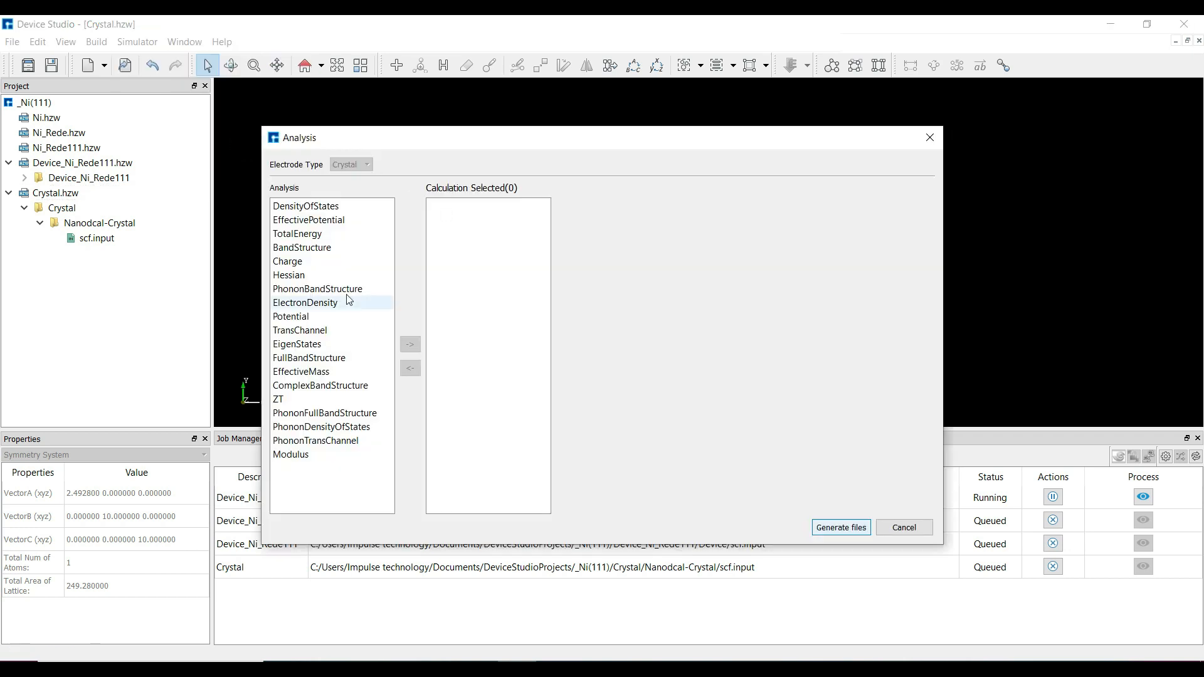
double_click(321, 251)
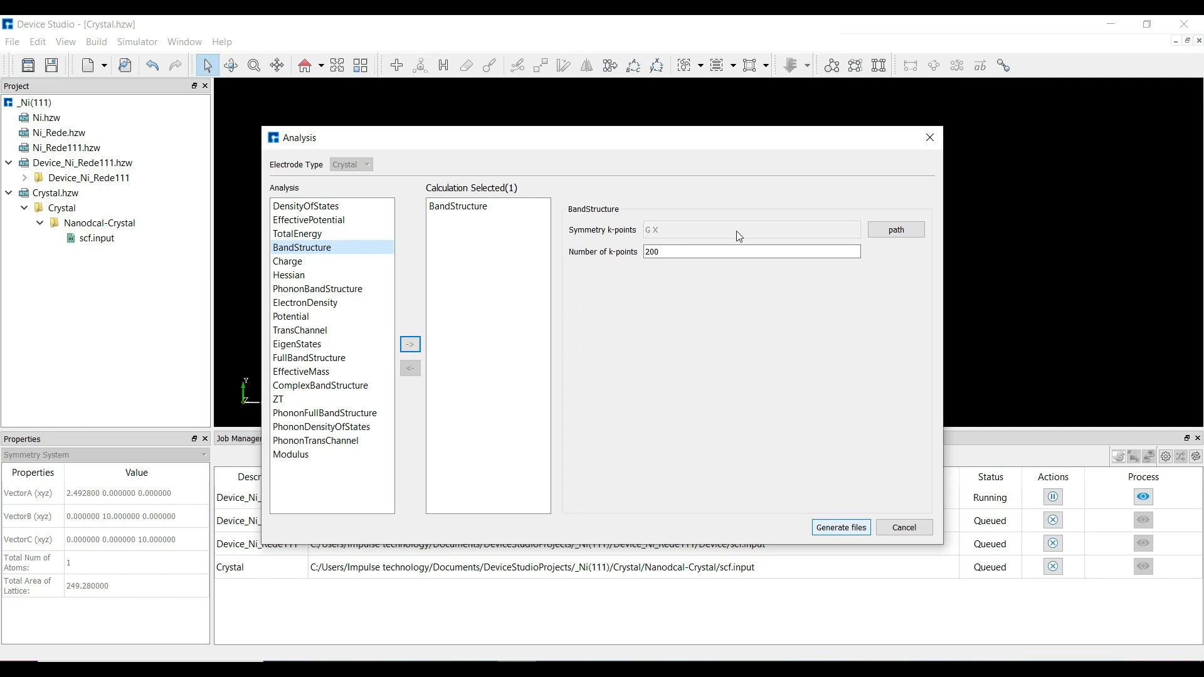
click(842, 527)
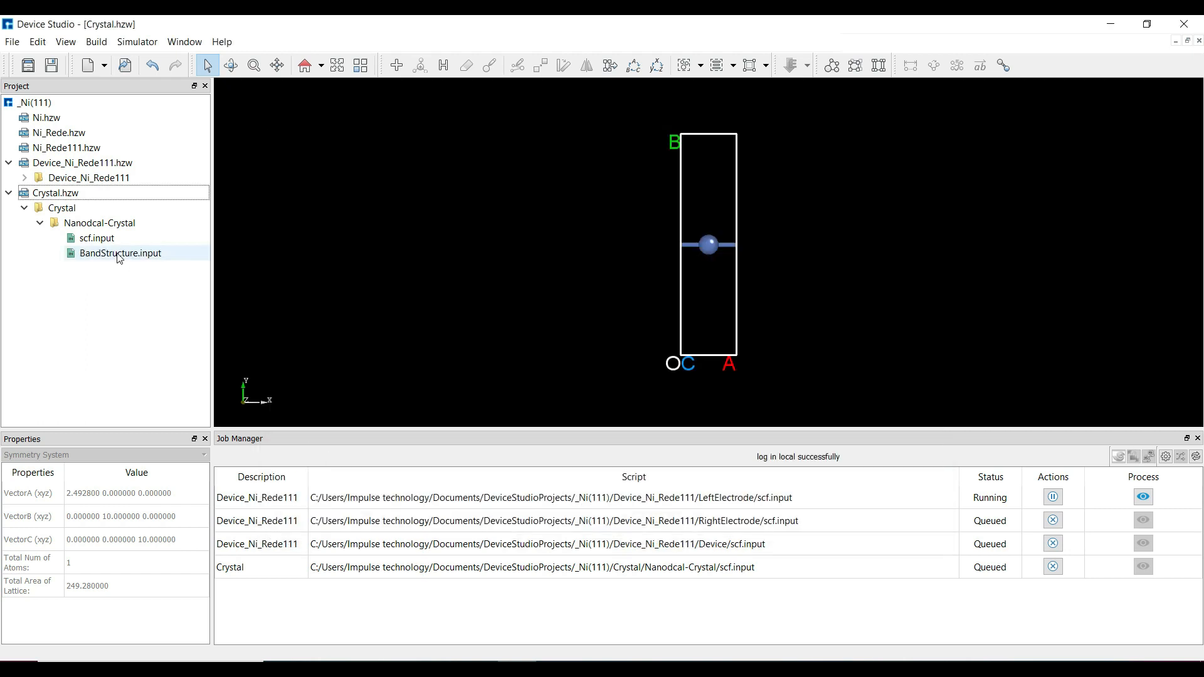
Run the crystal's BandStructure.input on MyComputer
right_click(119, 256)
click(145, 263)
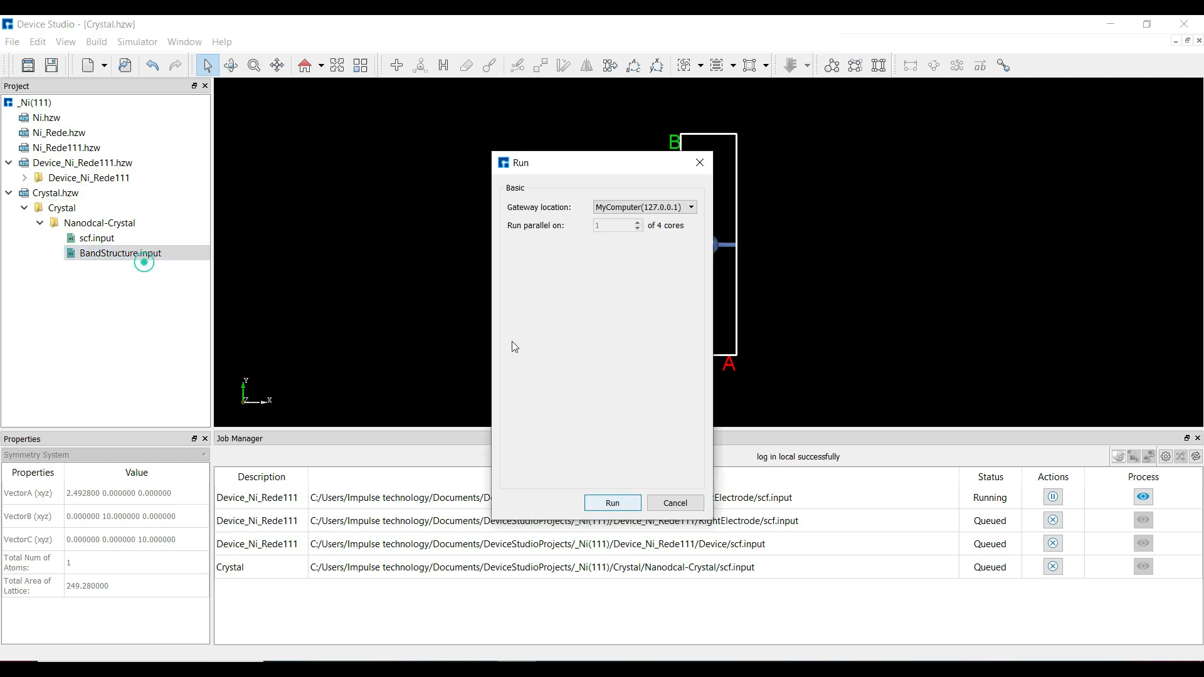
click(605, 502)
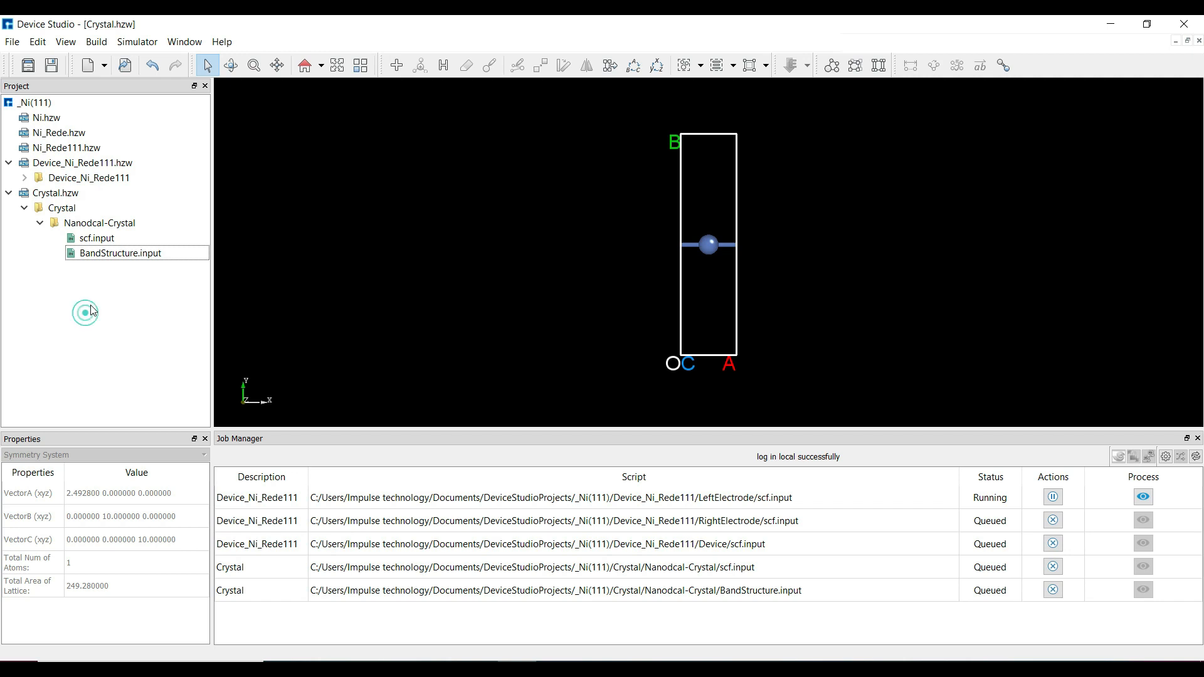
Copy Crystal.hzw to a new structure file named Crystal_collinear_spin
right_click(68, 196)
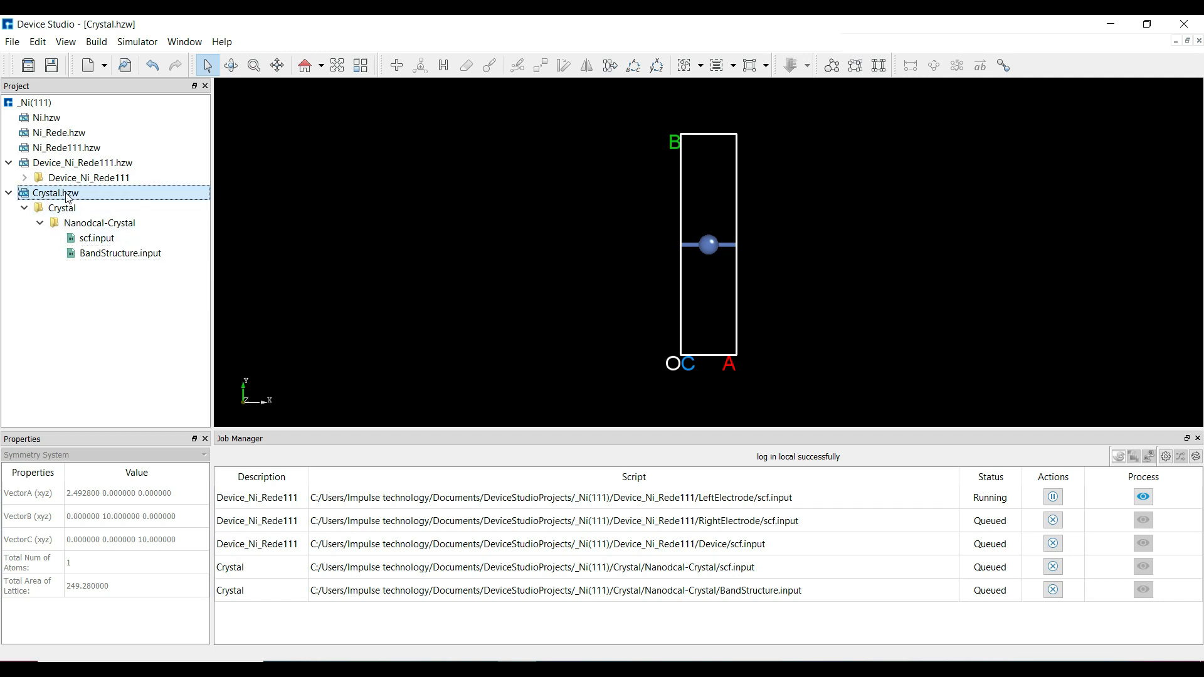
click(100, 266)
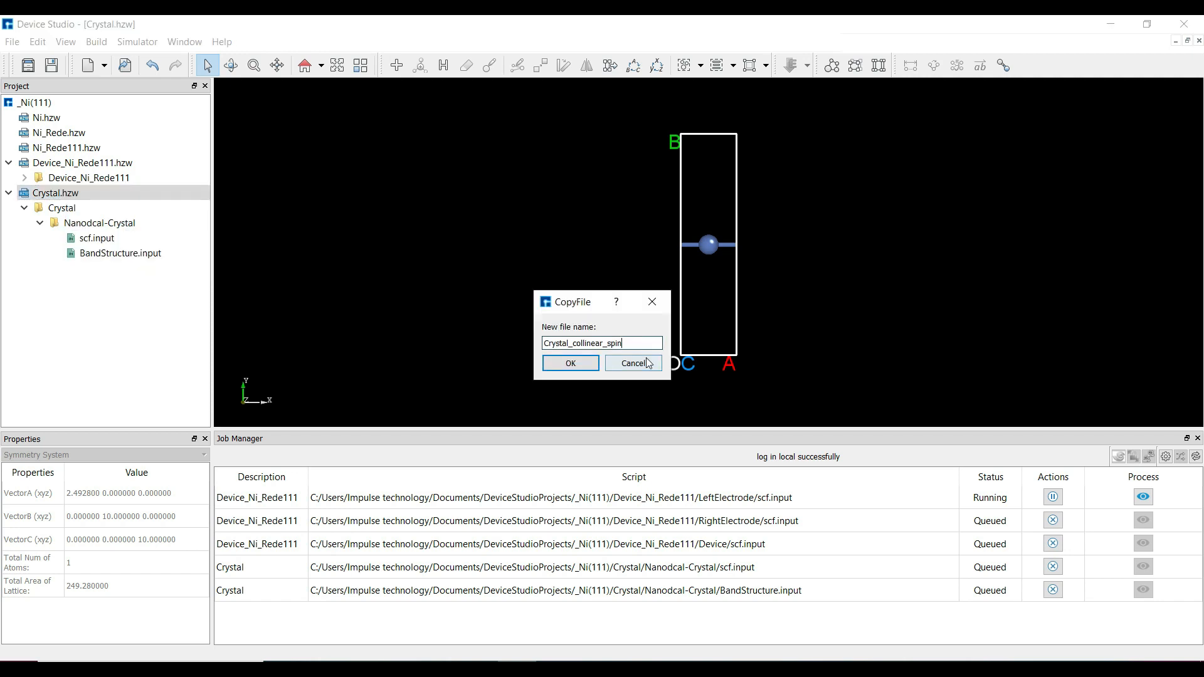
click(590, 368)
click(97, 270)
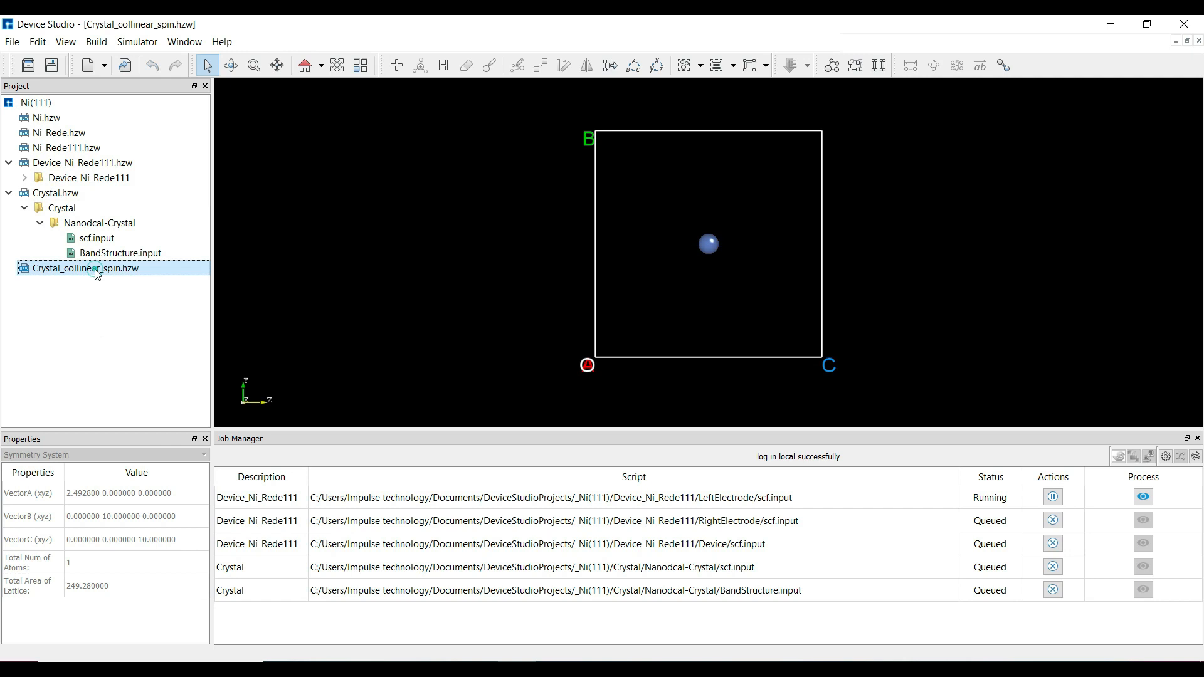
Open a Nanodcal SCF calculation for Crystal_collinear_spin and set its spin type to CollinearSpin
click(137, 41)
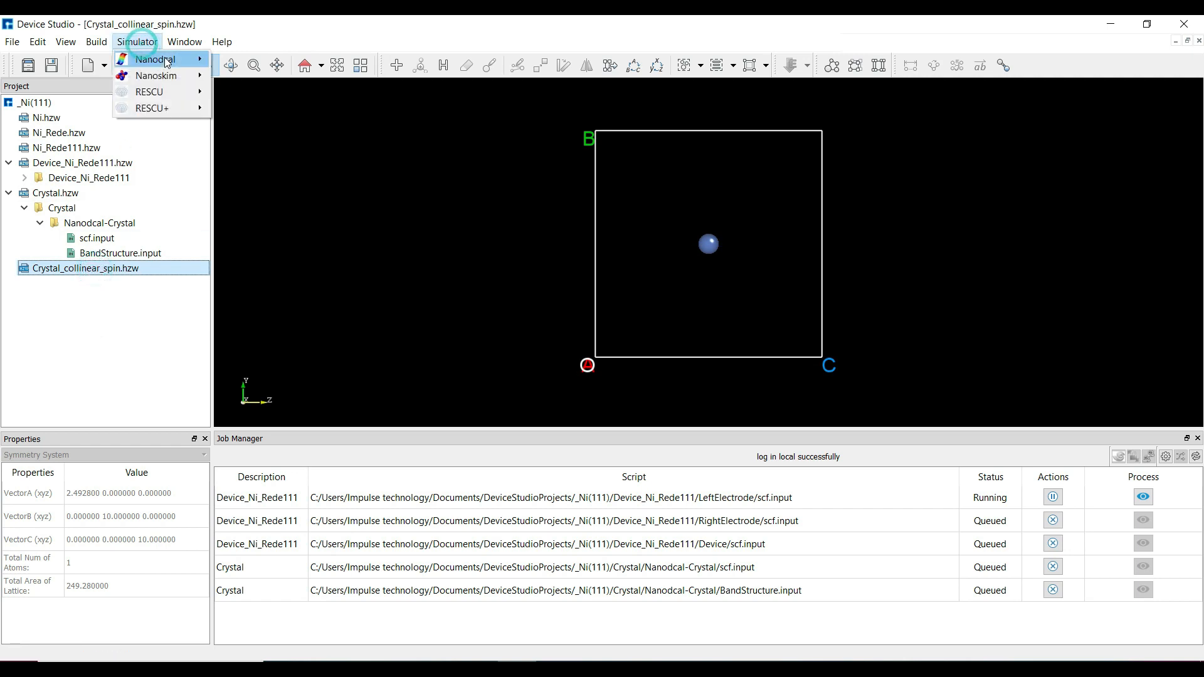
mouse_move(168, 61)
click(248, 94)
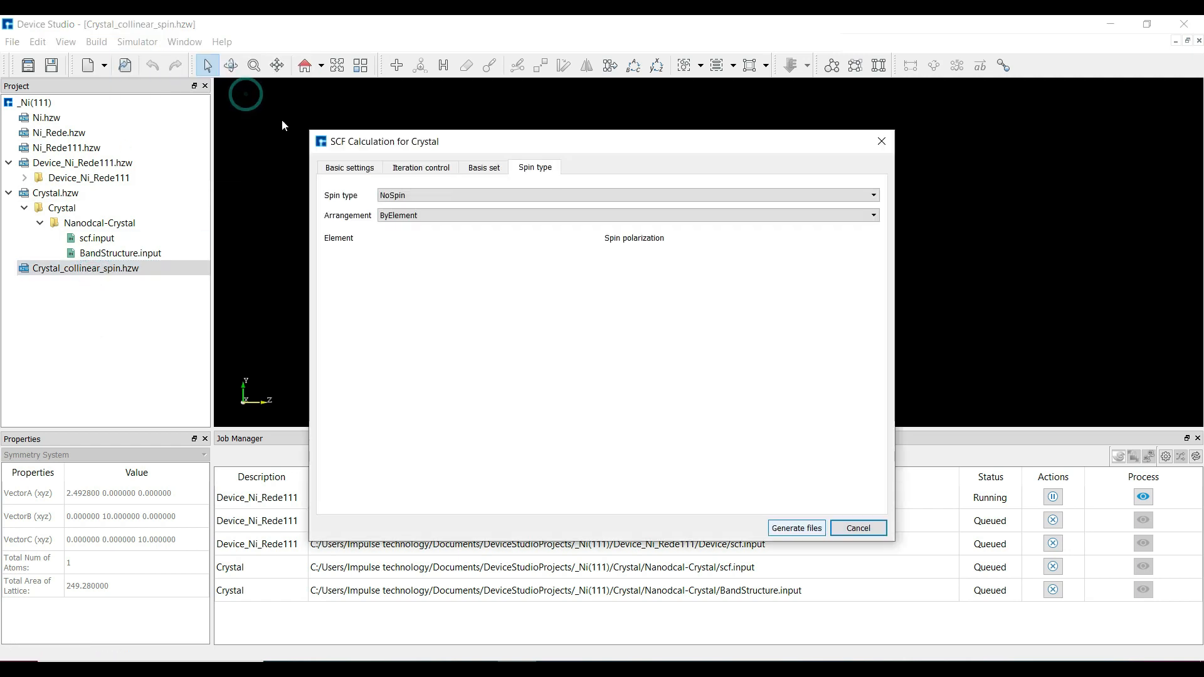
click(412, 297)
click(409, 194)
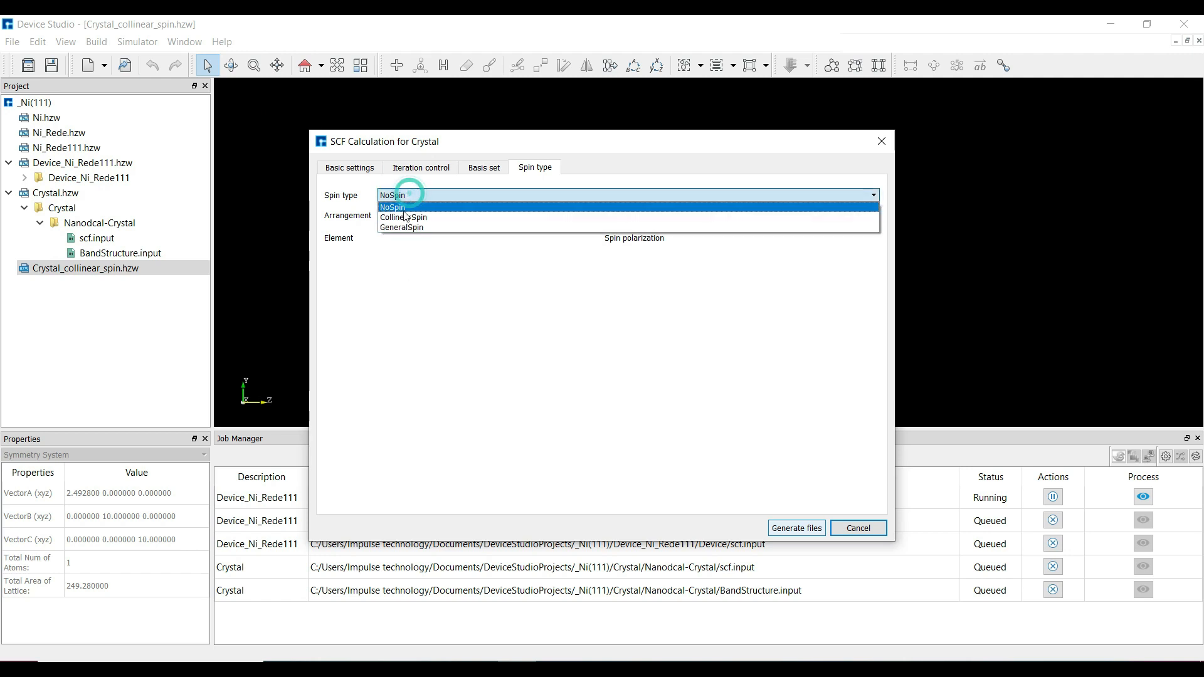
click(404, 217)
Set the Rho spin polarization of Ni to 0.3 and generate the collinear SCF input file
click(425, 278)
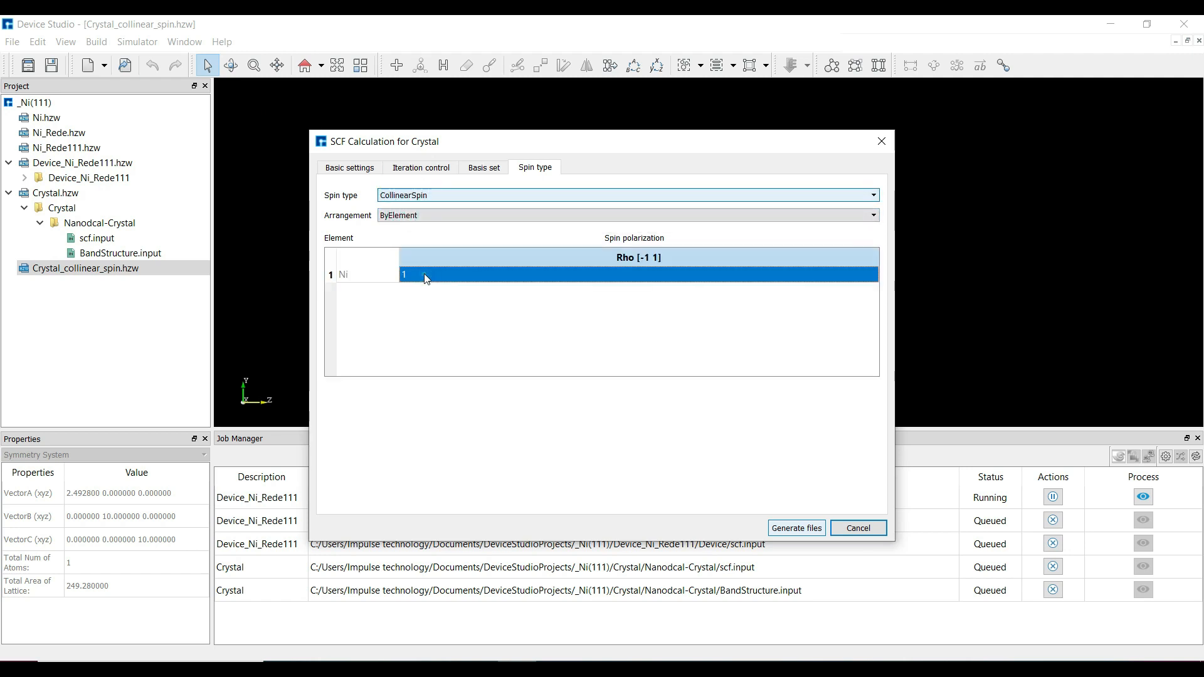
text(0.3)
key(Return)
click(572, 432)
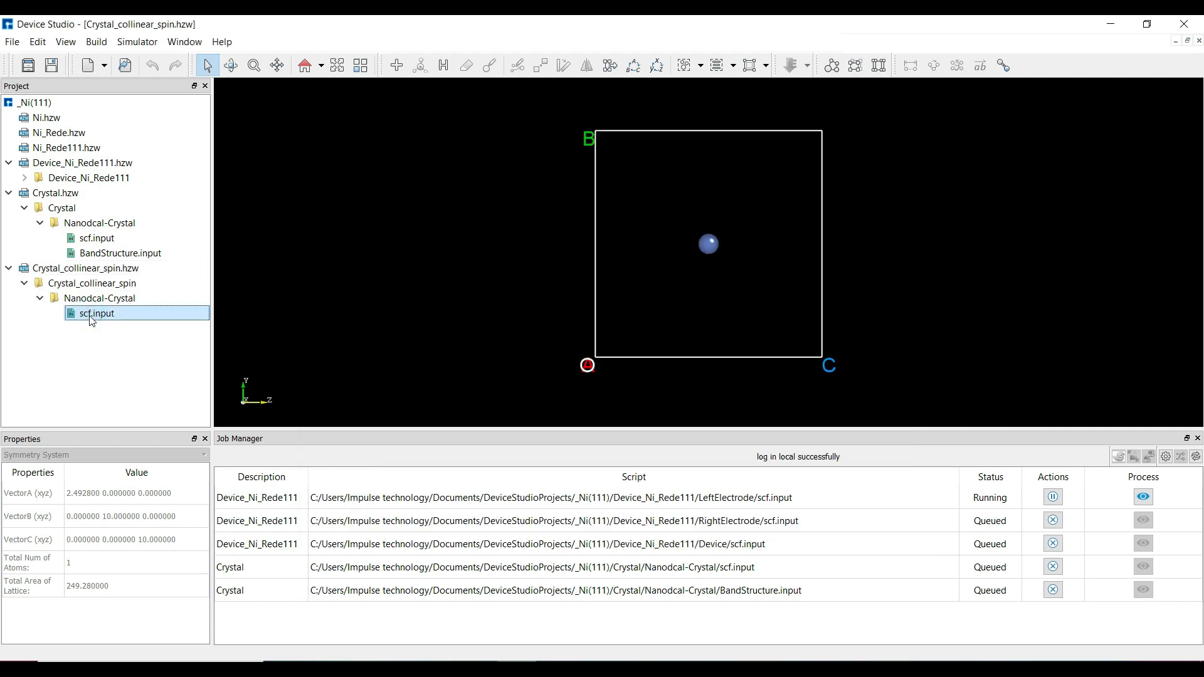
Run the scf.input of Crystal_collinear_spin
right_click(92, 321)
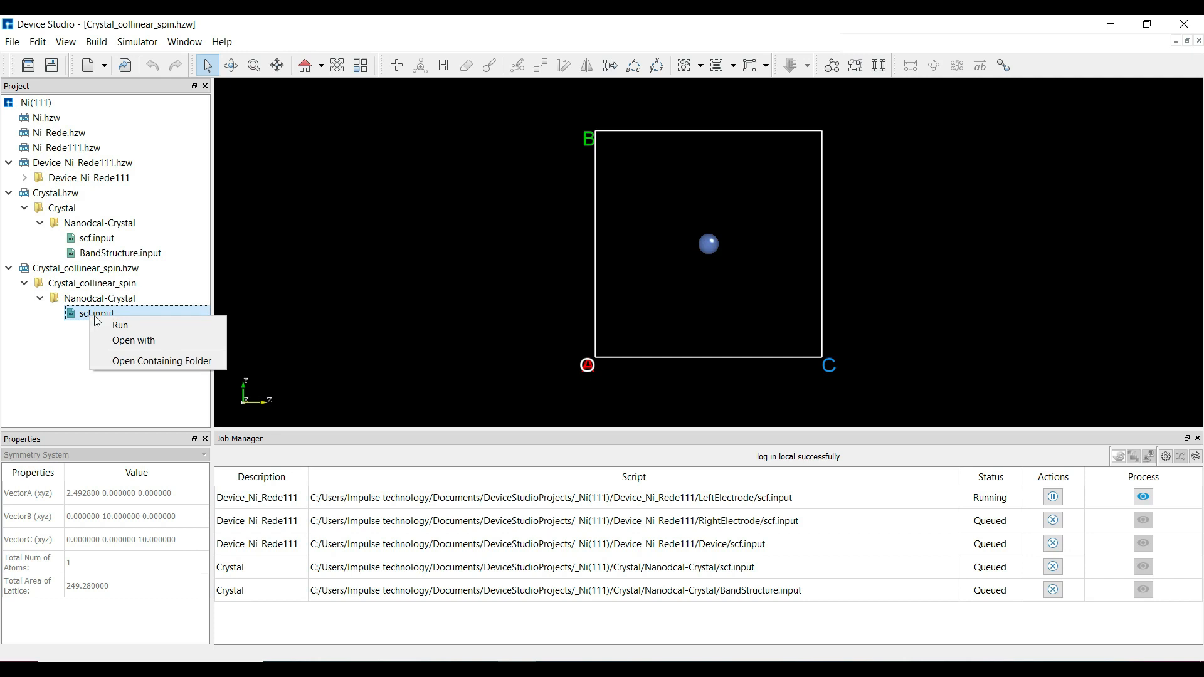
click(120, 325)
click(610, 473)
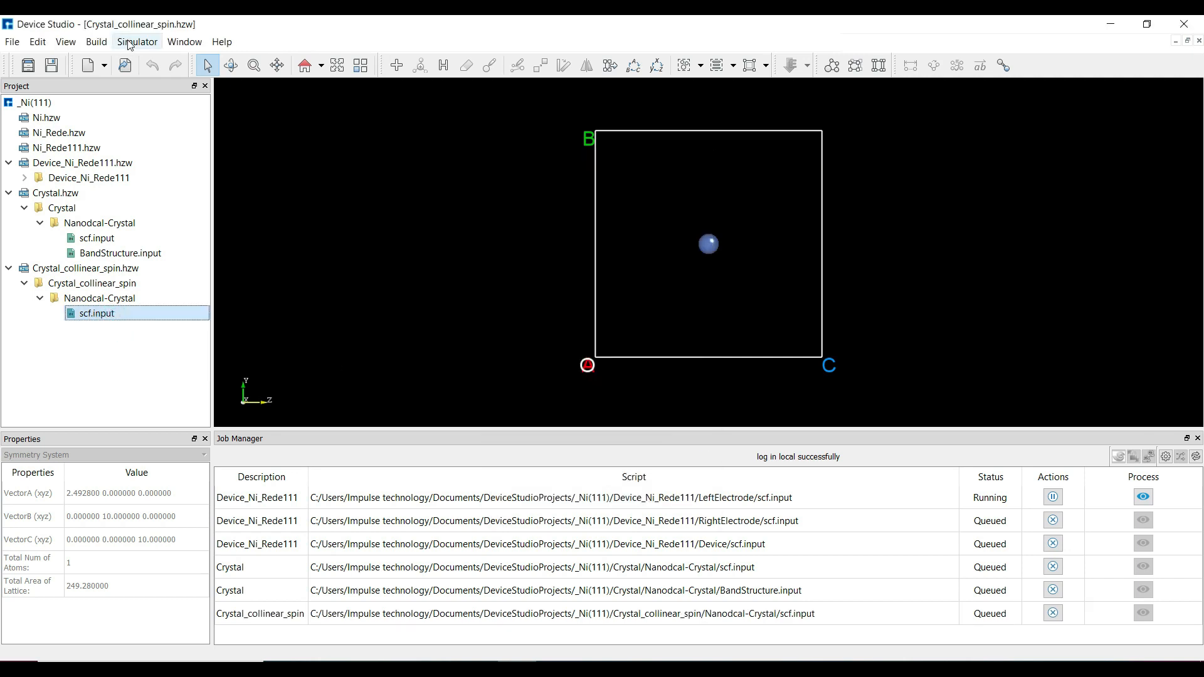
Generate a BandStructure analysis input for Crystal_collinear_spin along G X with 200 k-points and run it
click(131, 43)
click(155, 59)
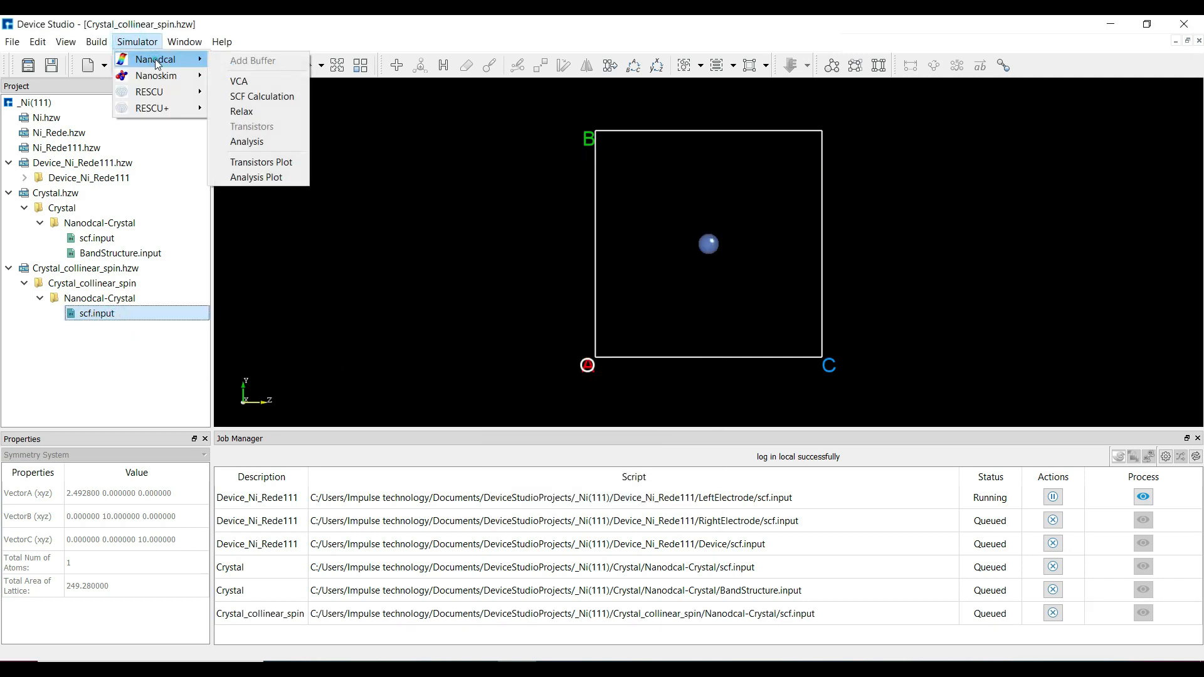
click(247, 142)
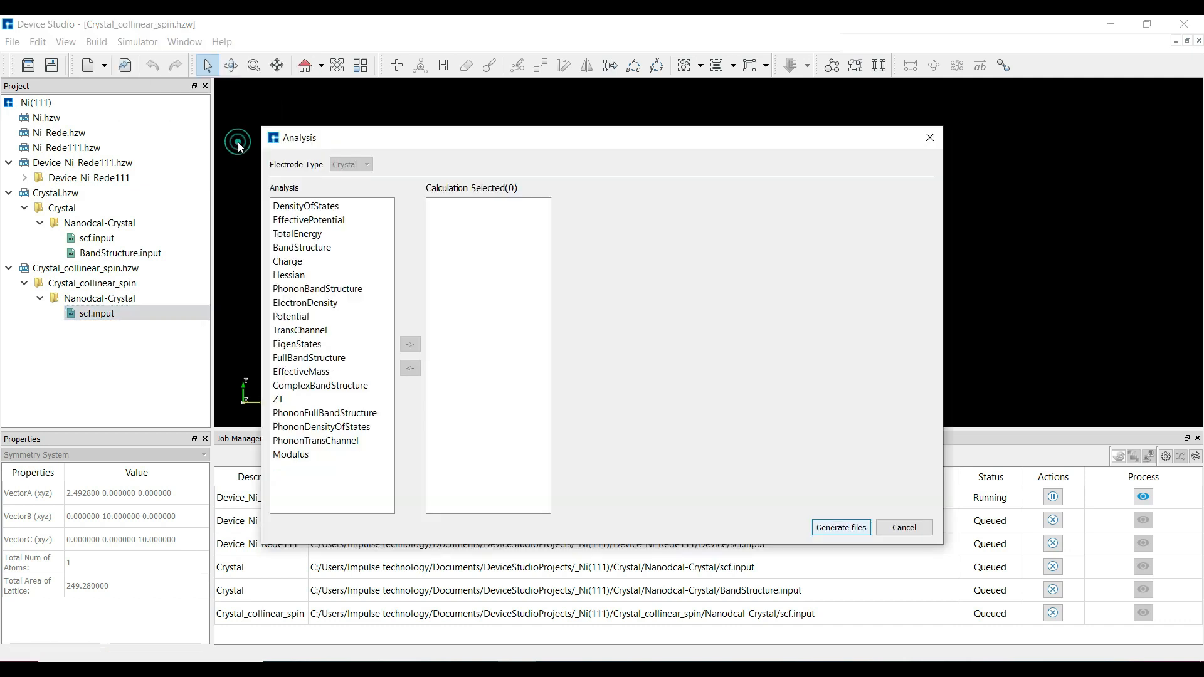
double_click(315, 248)
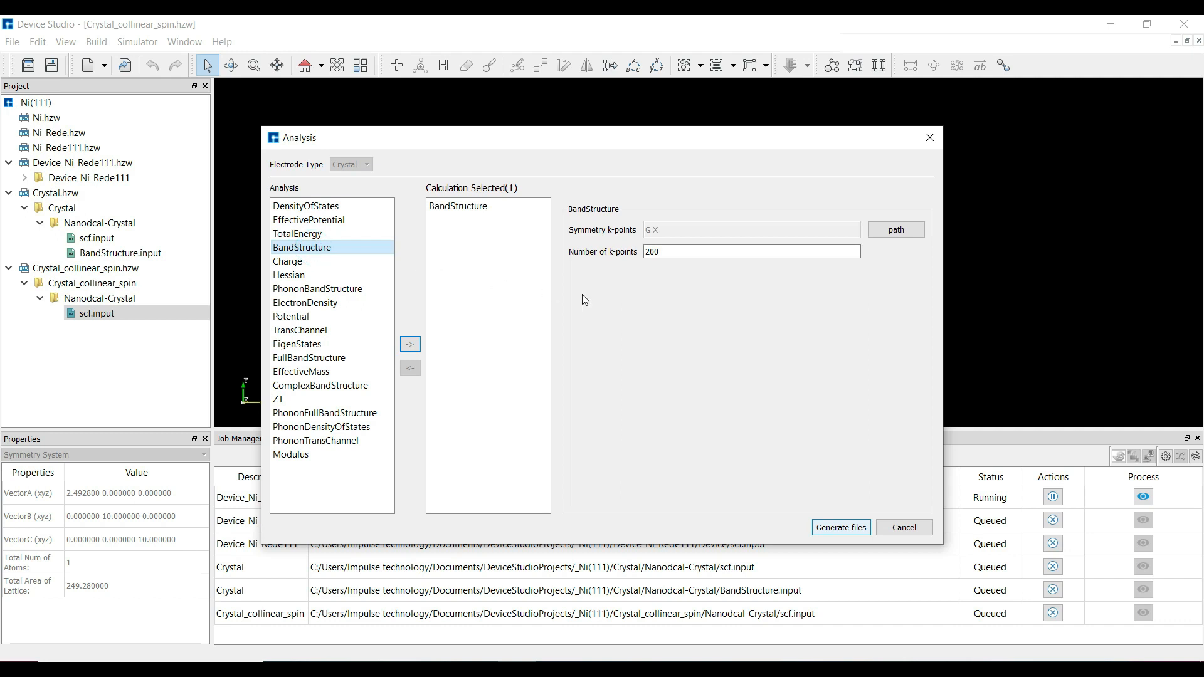
click(829, 530)
right_click(126, 339)
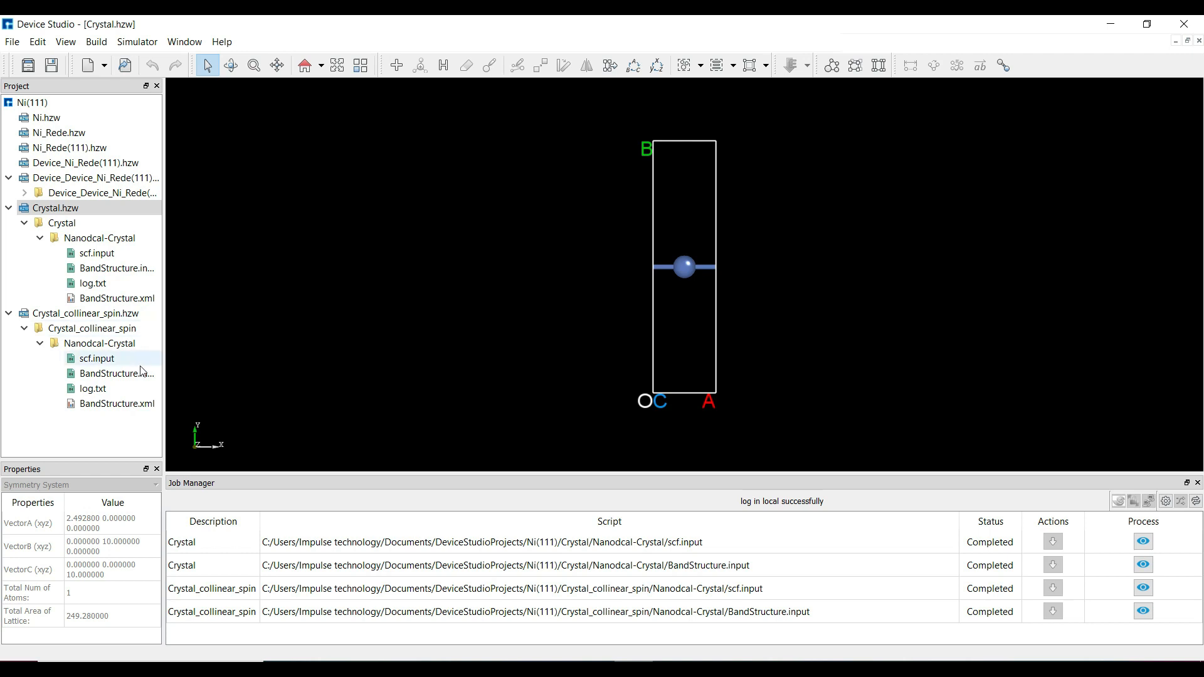
View the band structure plot from the GeneralSpin crystal's BandStructure.xml and close it
click(103, 429)
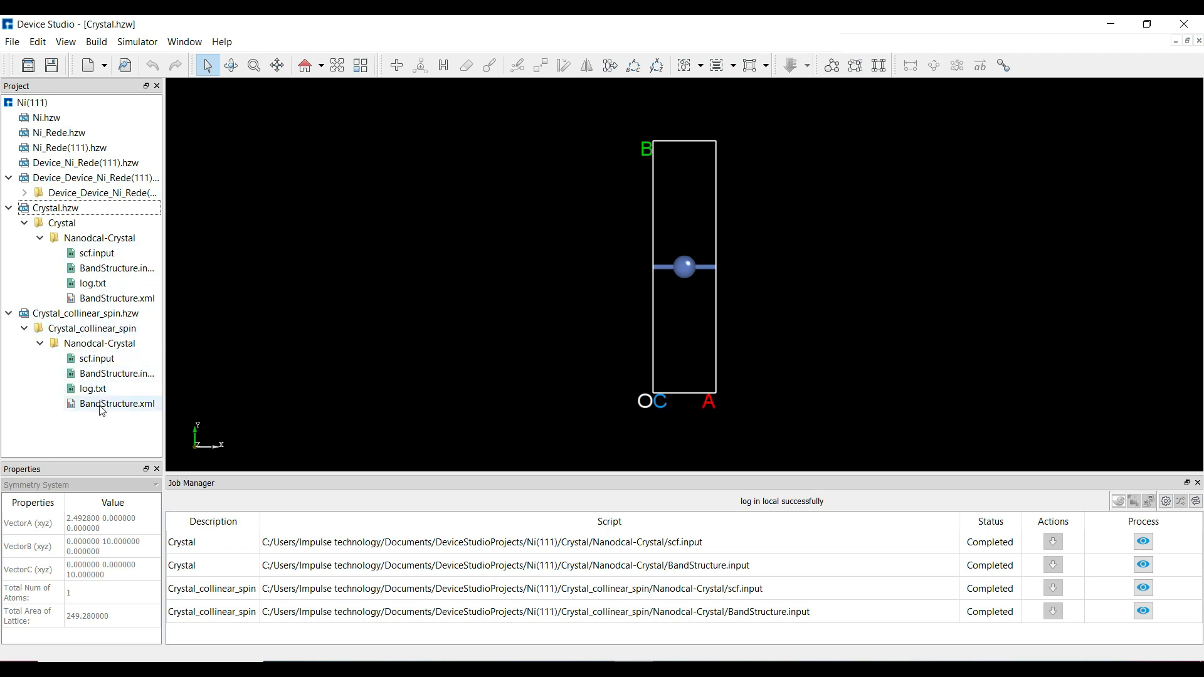
right_click(114, 303)
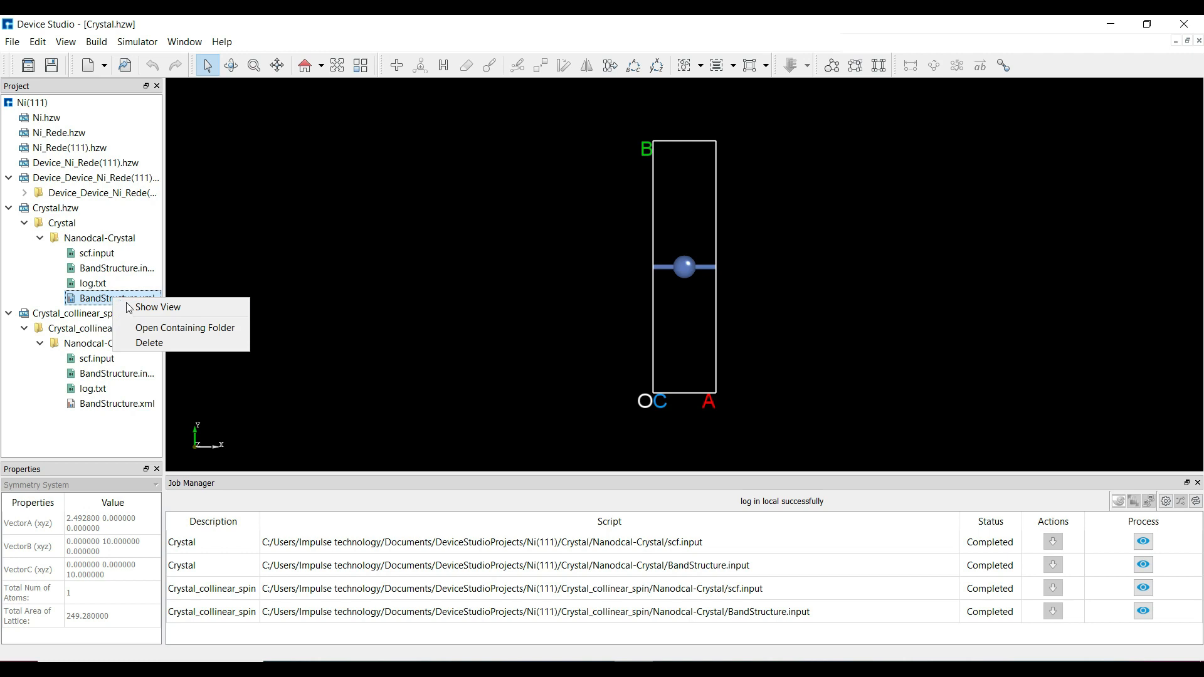
click(169, 306)
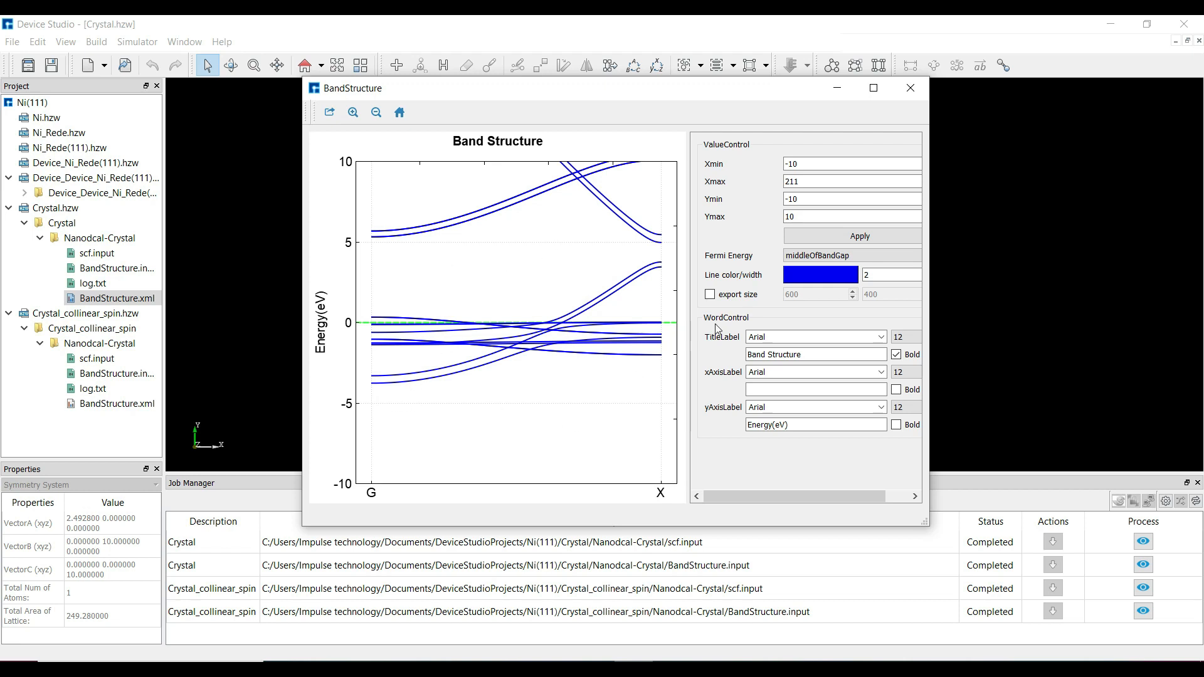
click(911, 89)
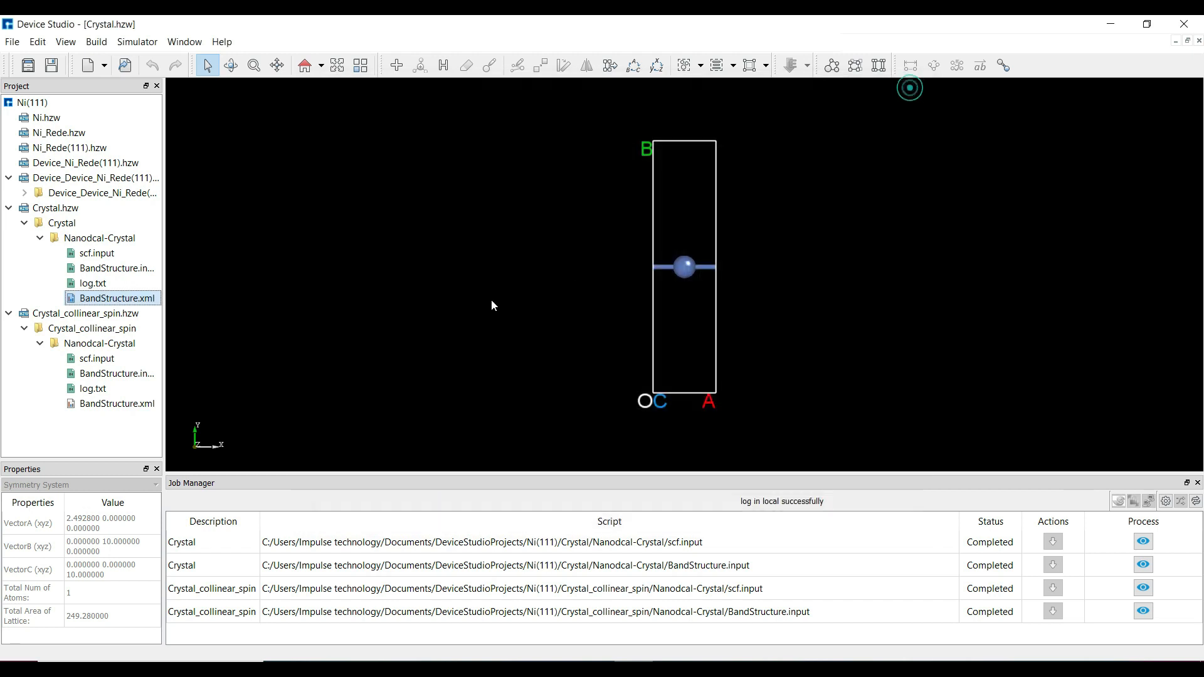
View the band structure plot from Crystal_collinear_spin's BandStructure.xml and close it
click(103, 408)
right_click(102, 407)
click(125, 412)
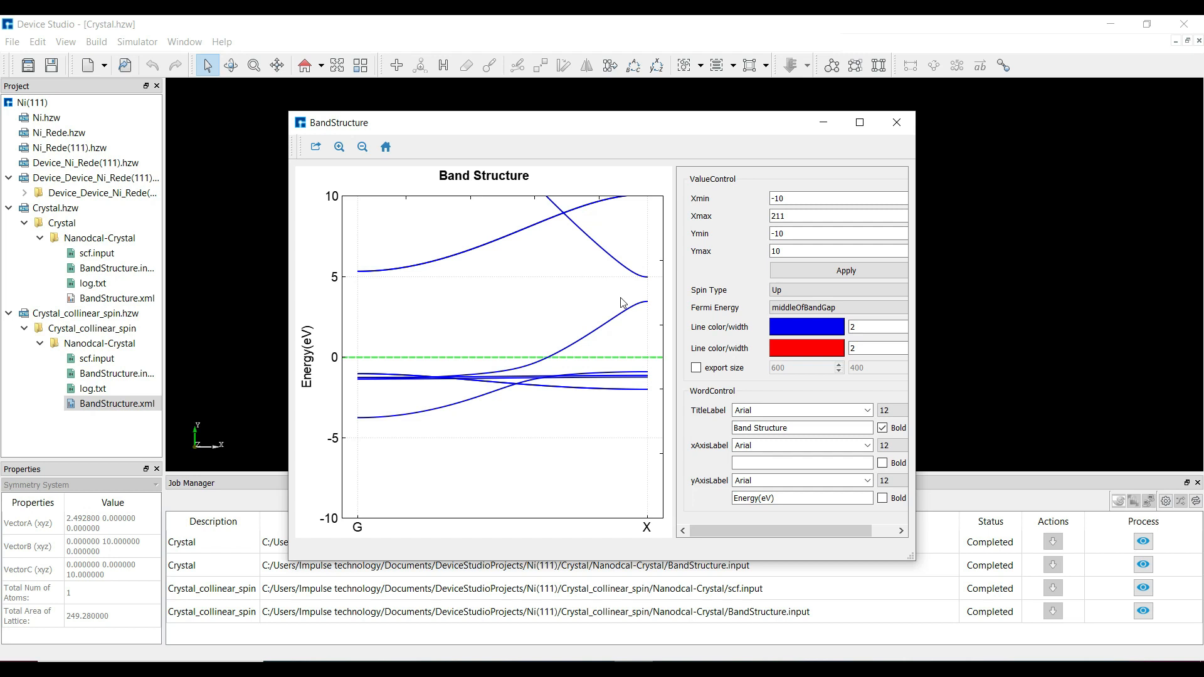
click(897, 123)
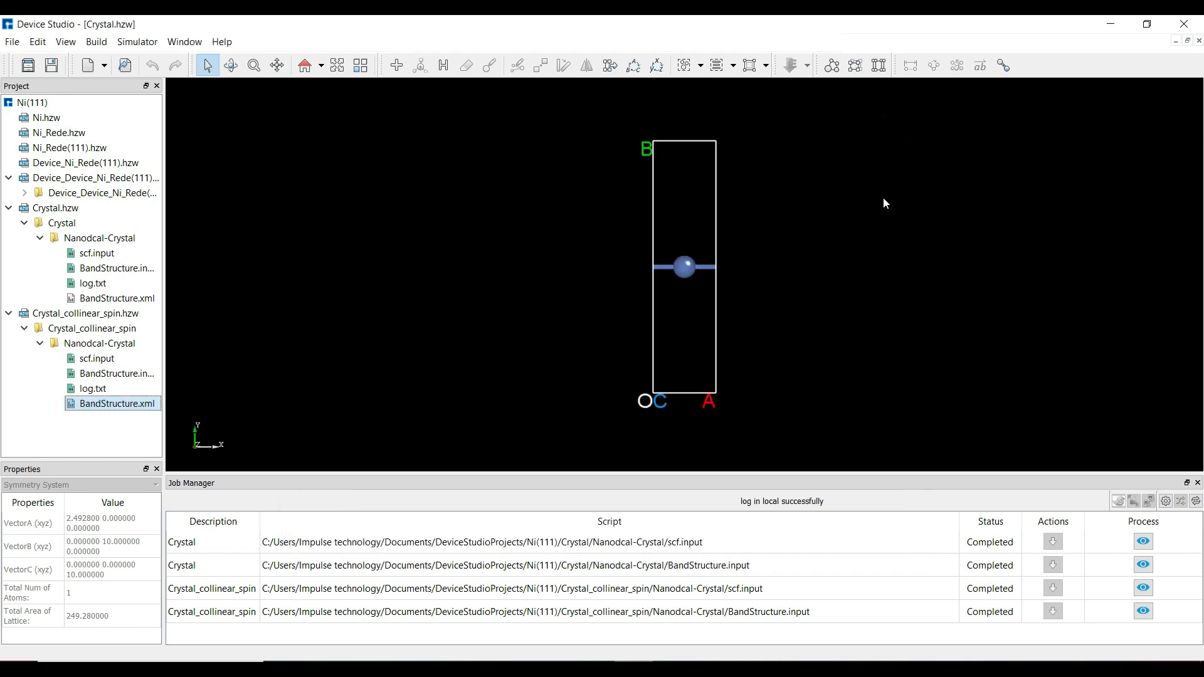